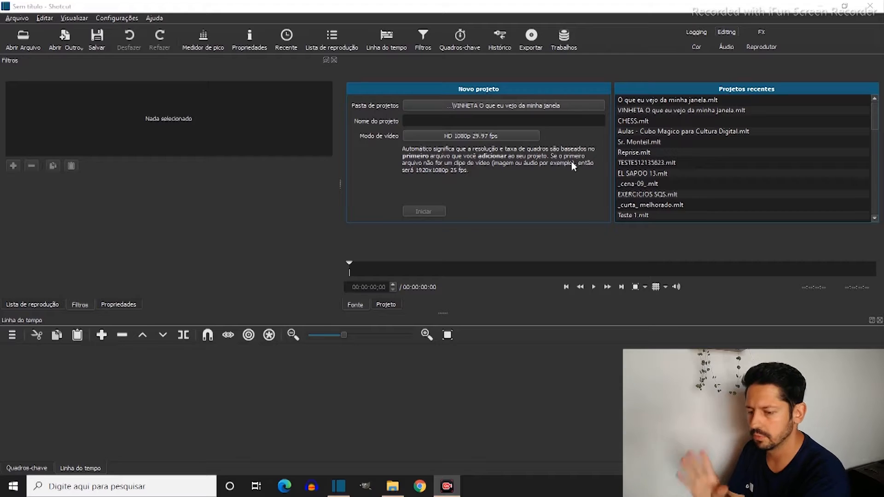
Create a new project named "O que eu vejo da minha janela!"
left_click(436, 122)
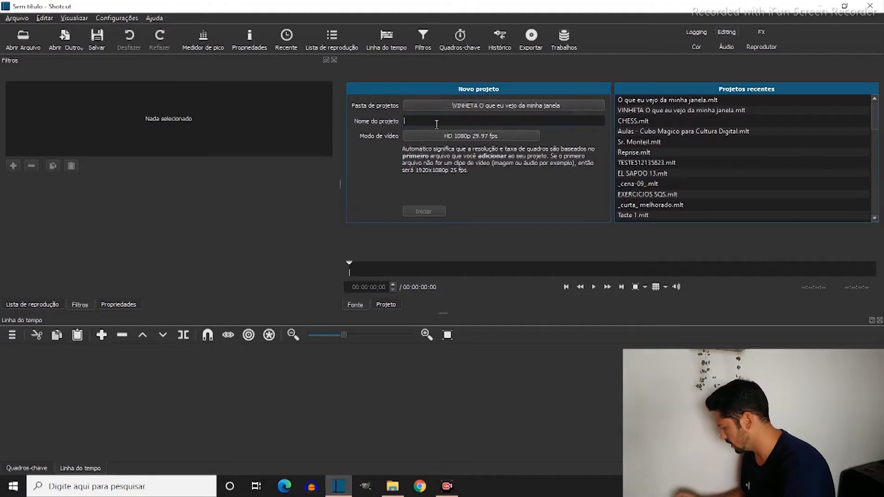
type("O que eu")
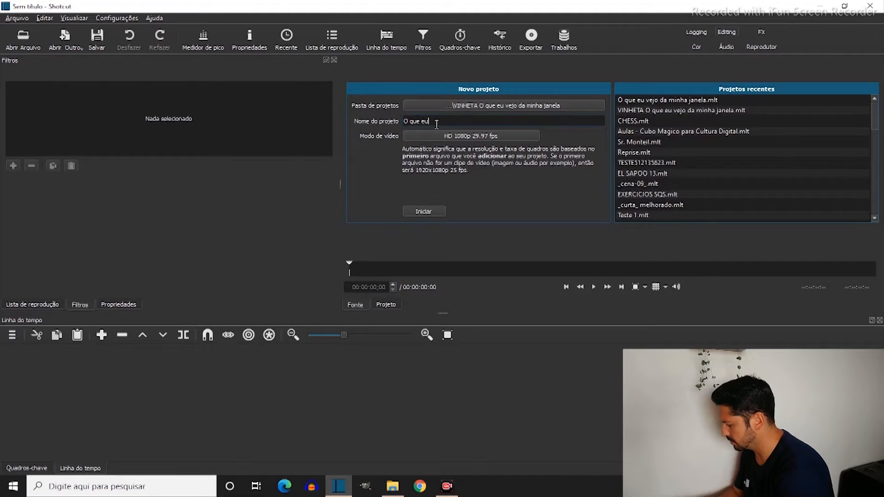
type(" vejo da minha")
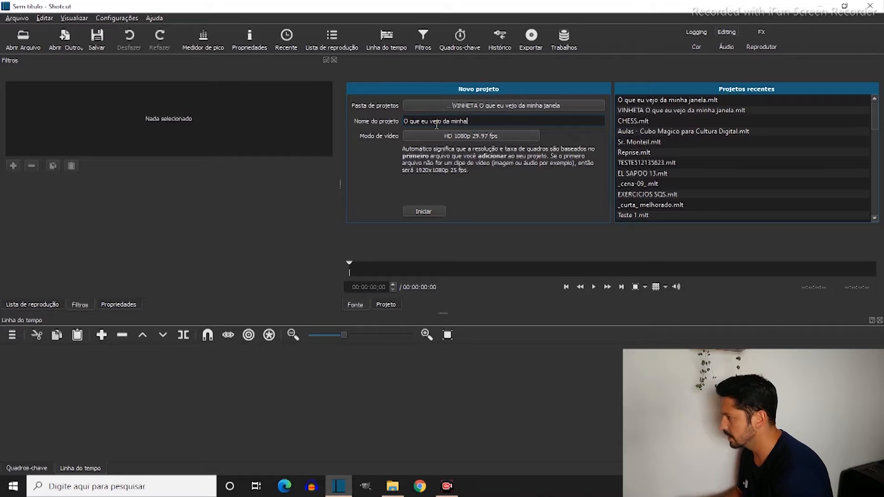
type(" janela")
left_click(427, 213)
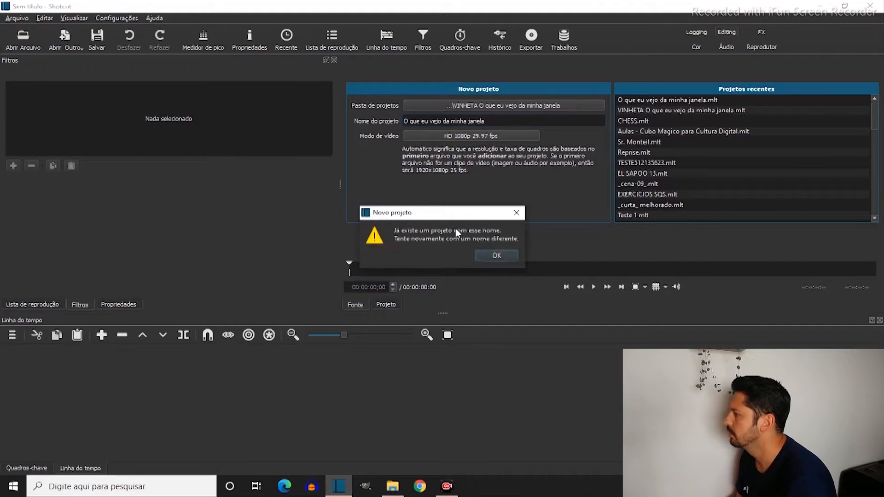
left_click(497, 256)
type("!")
left_click(424, 213)
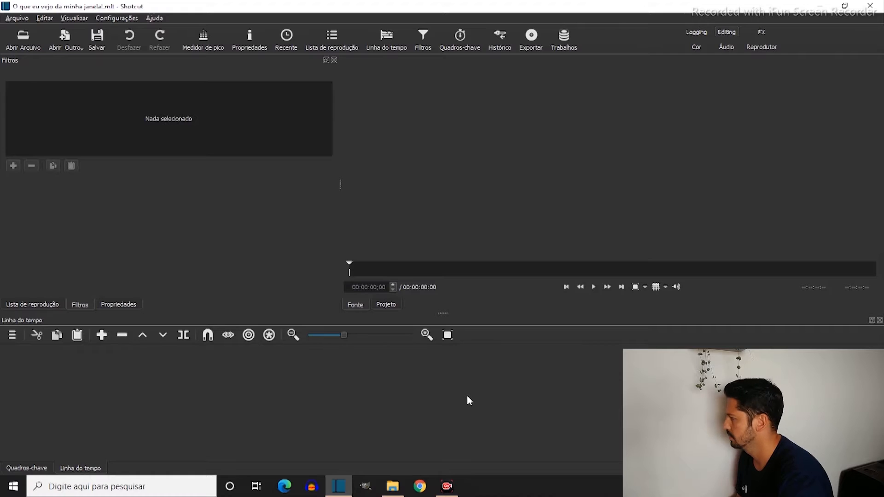
Import the sky video, the window frame image, the flock of birds video and the green title video from Downloads into the playlist
left_click(42, 305)
left_click(391, 487)
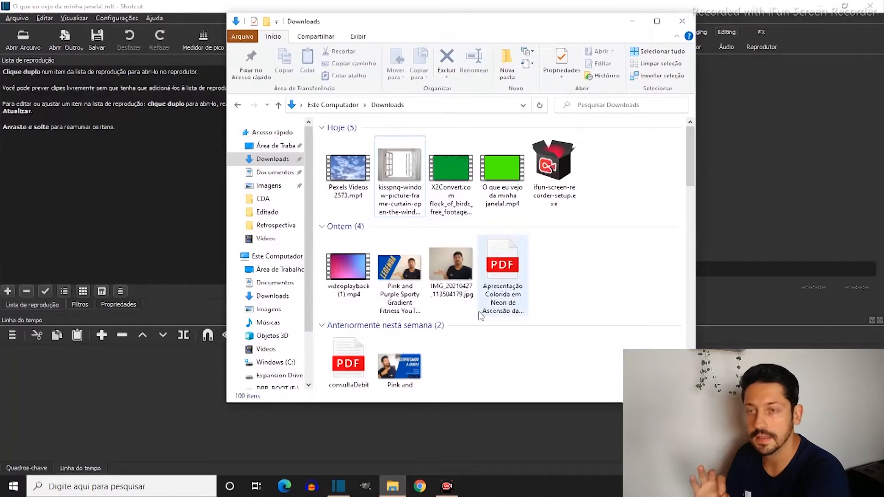
left_click(342, 191)
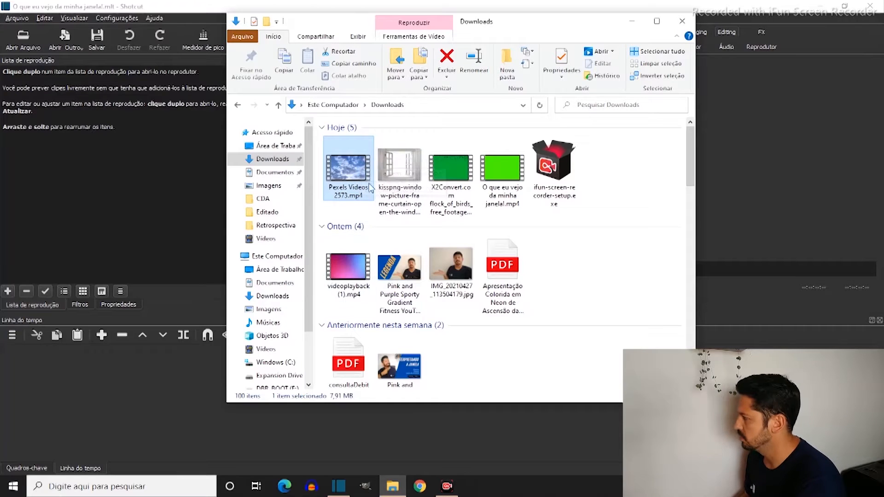
left_click(403, 172, "ctrl")
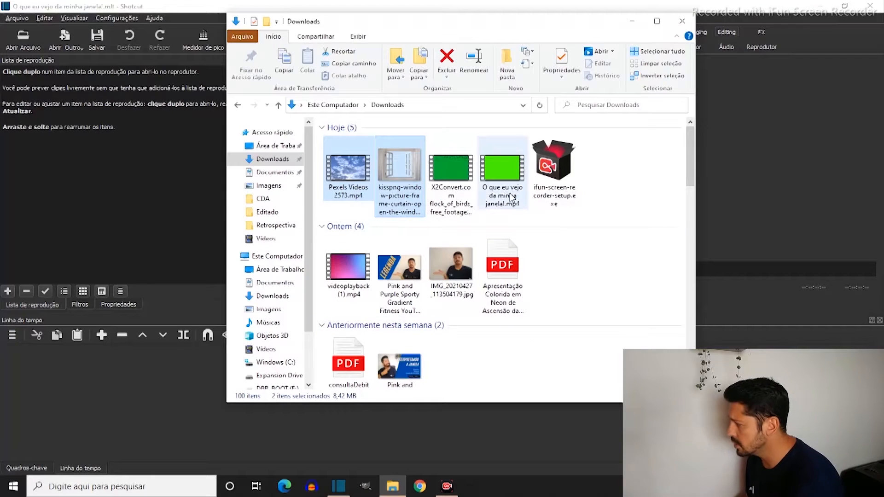
left_click(508, 192, "ctrl")
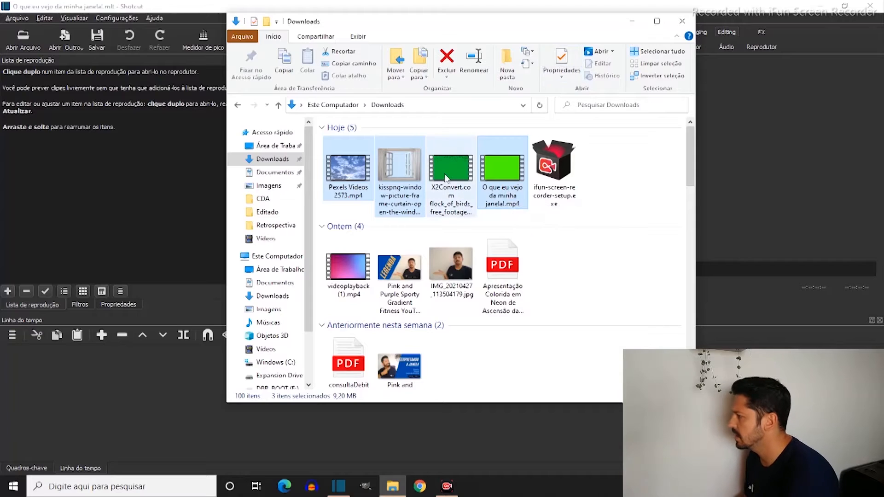
left_click(456, 174, "ctrl")
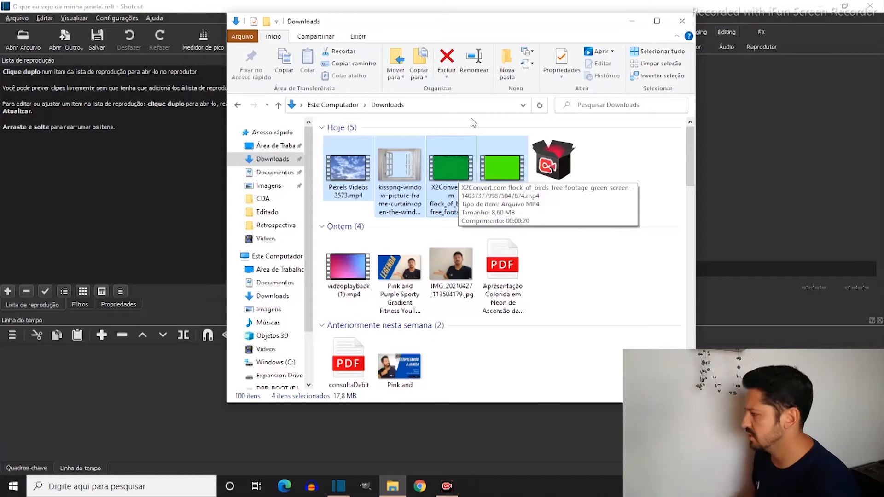
left_click_drag(463, 187, 80, 221)
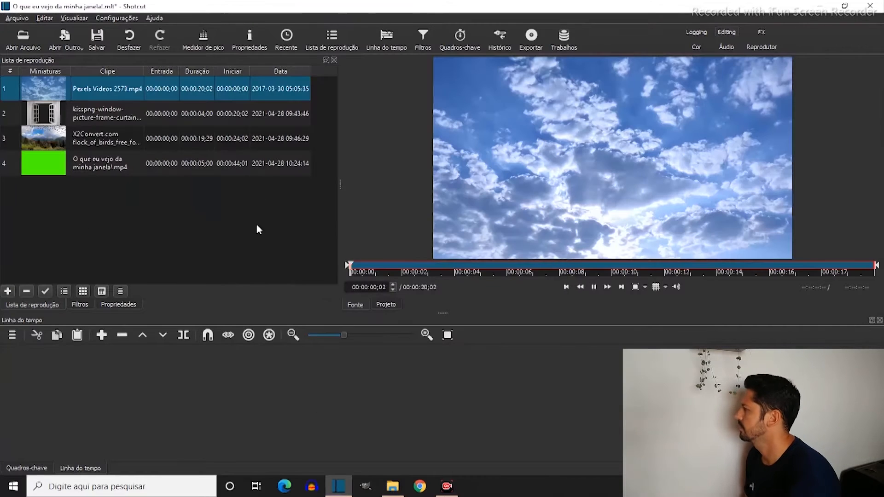
Place the Pexels Videos 2573.mp4 sky clip at the start of the timeline
left_click(154, 245)
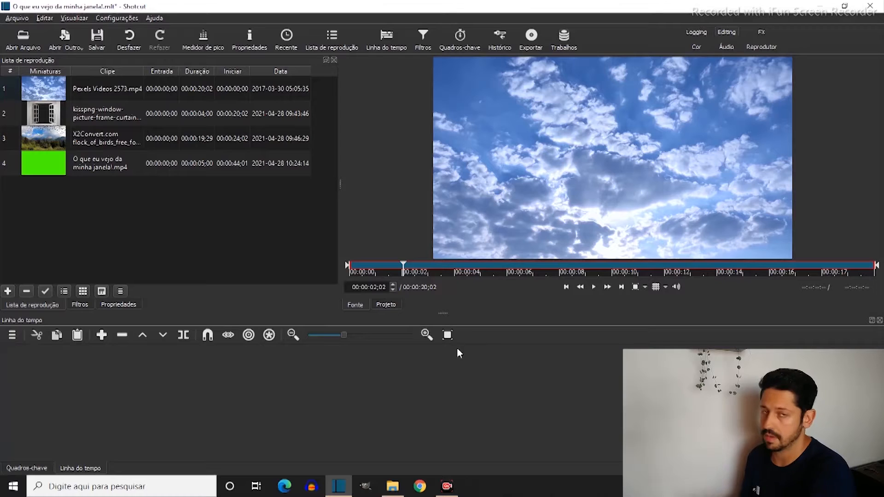
left_click(77, 96)
left_click_drag(103, 91, 94, 406)
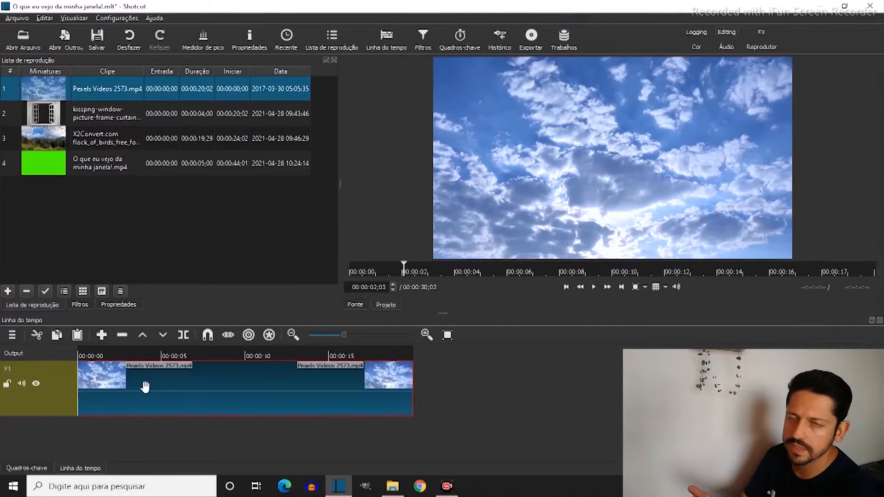
Add three video tracks above the sky clip's track in the timeline
right_click(59, 425)
left_click(51, 427)
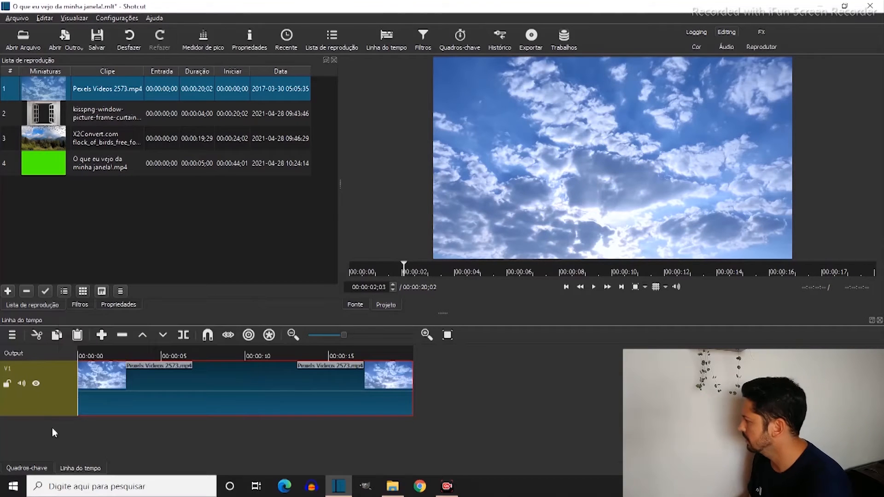
left_click(12, 338)
left_click(430, 424)
right_click(155, 444)
left_click(116, 441)
left_click(12, 336)
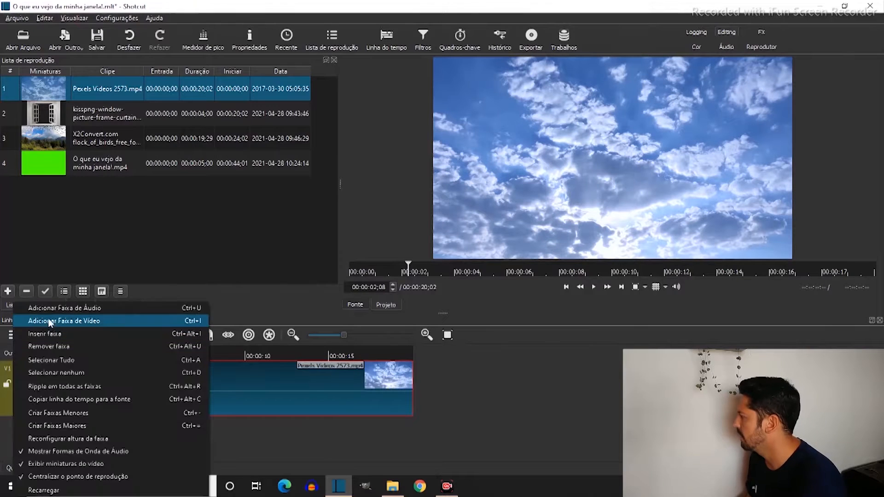
left_click(60, 320)
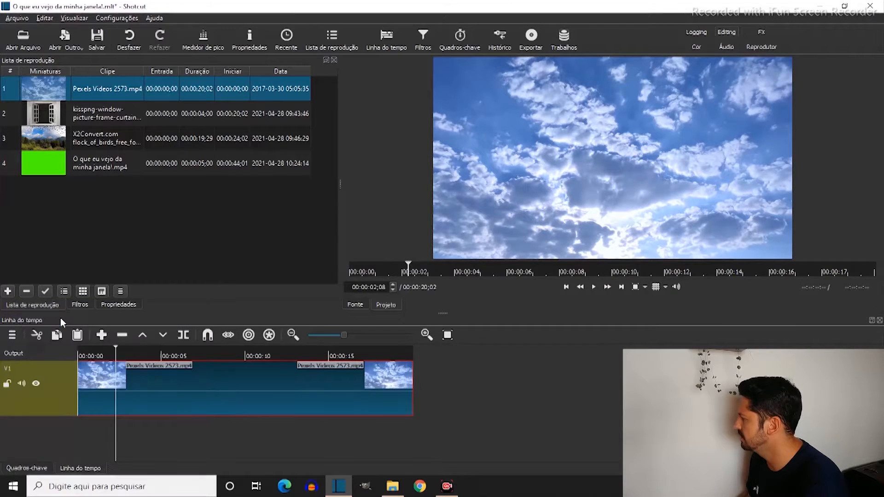
key("ctrl+i")
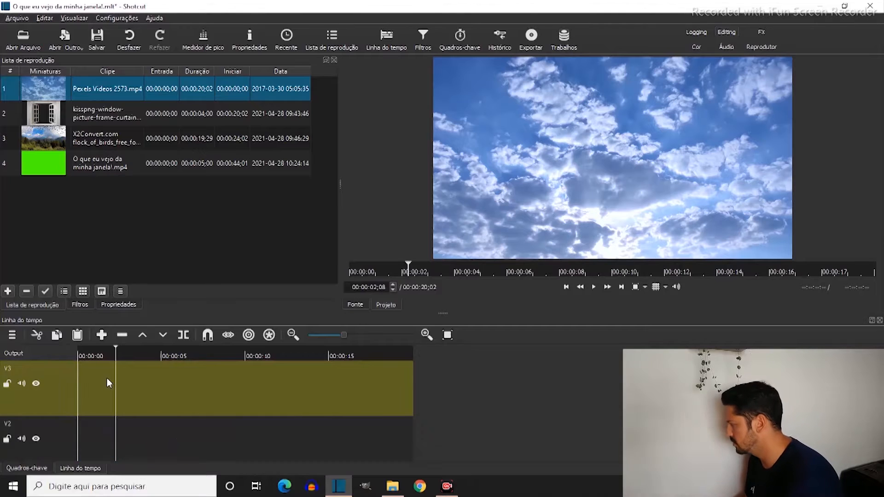
key("ctrl+i")
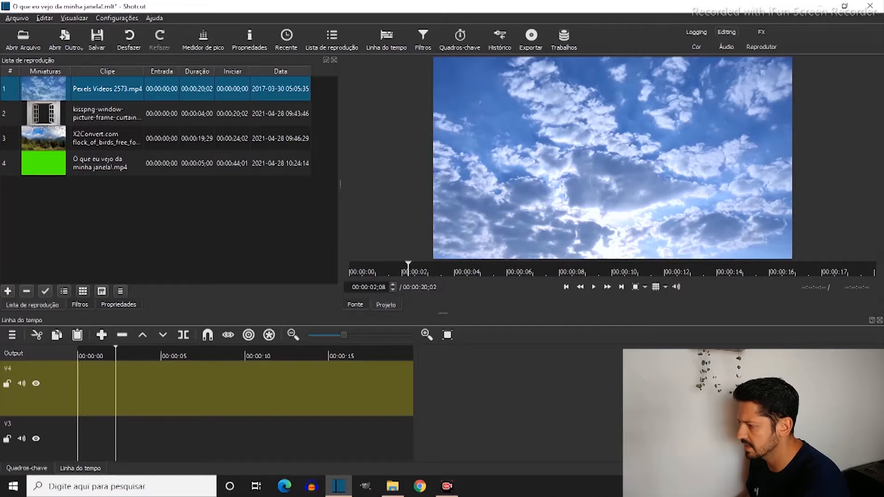
Play back the sky clip on track V1 to preview its cloud movement
scroll(245, 411, "down", 3)
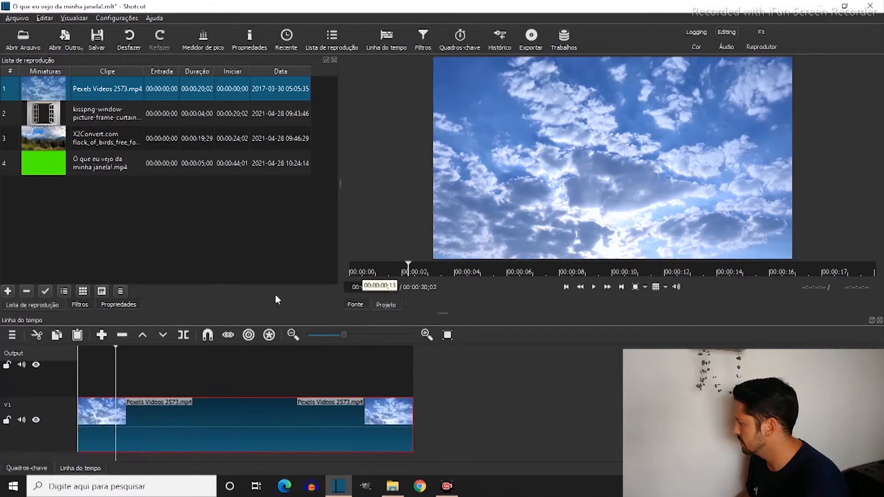
left_click(351, 368)
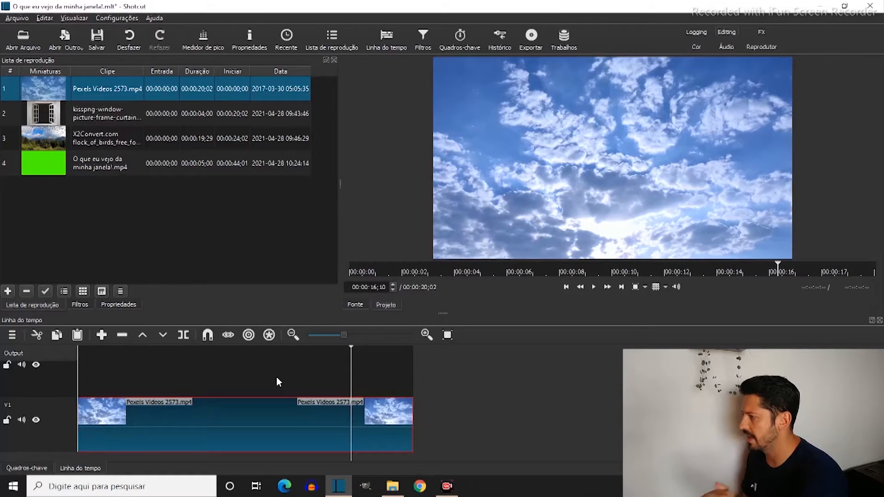
left_click(269, 373)
key("Home")
key("space")
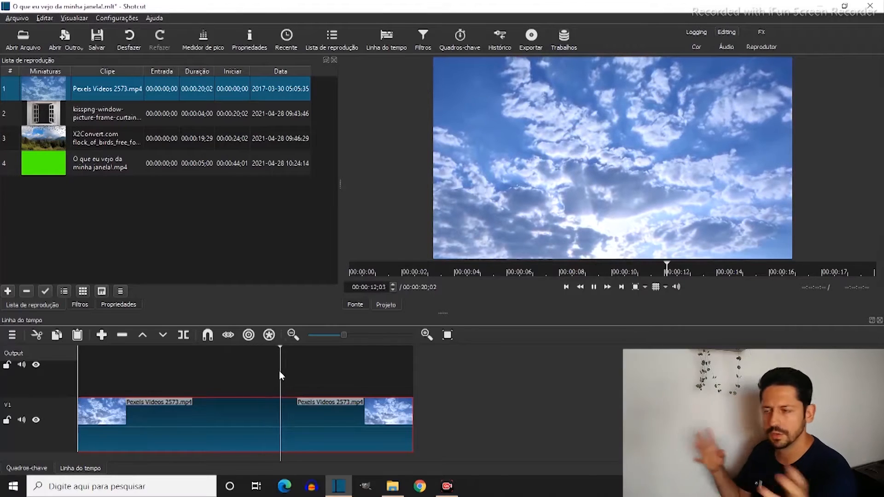
key("space")
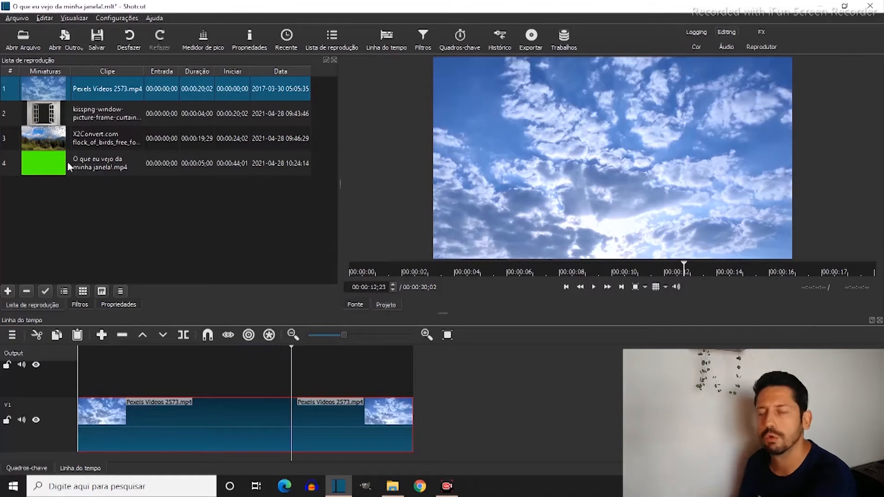
Open the flock of birds clip from the playlist and set its in point to 00:00:05;00, where the green screen section begins
double_click(73, 137)
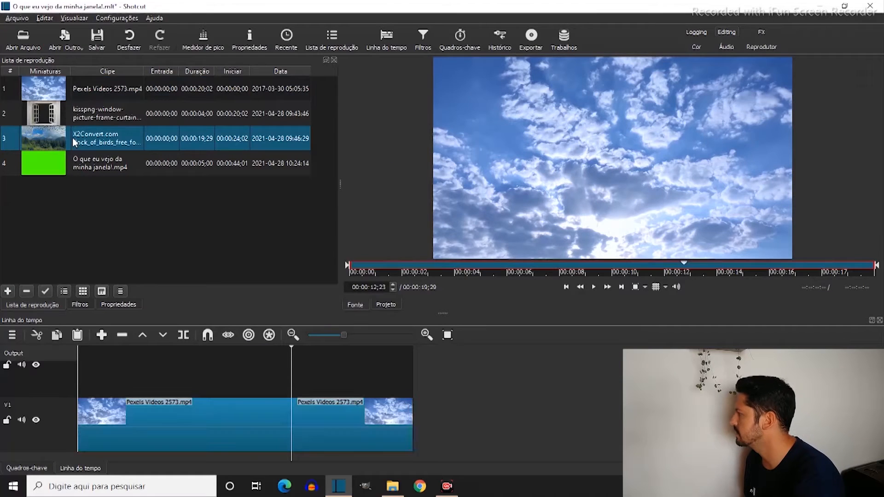
left_click(504, 272)
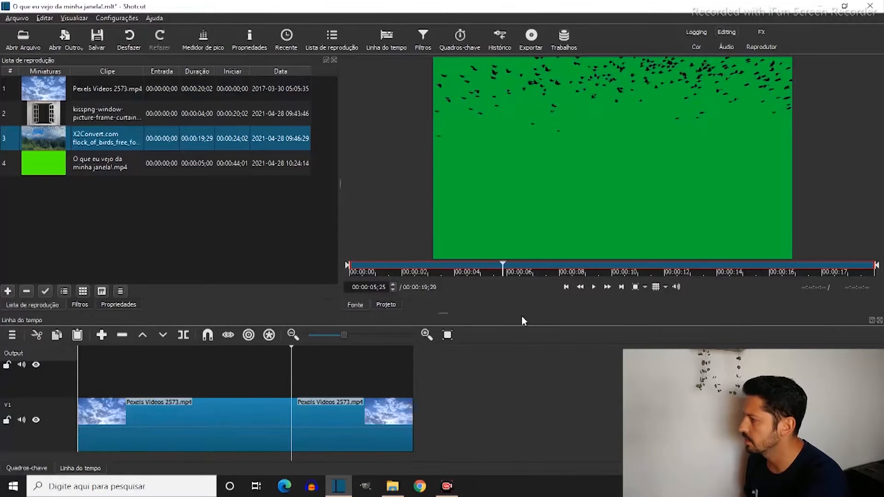
left_click(494, 267)
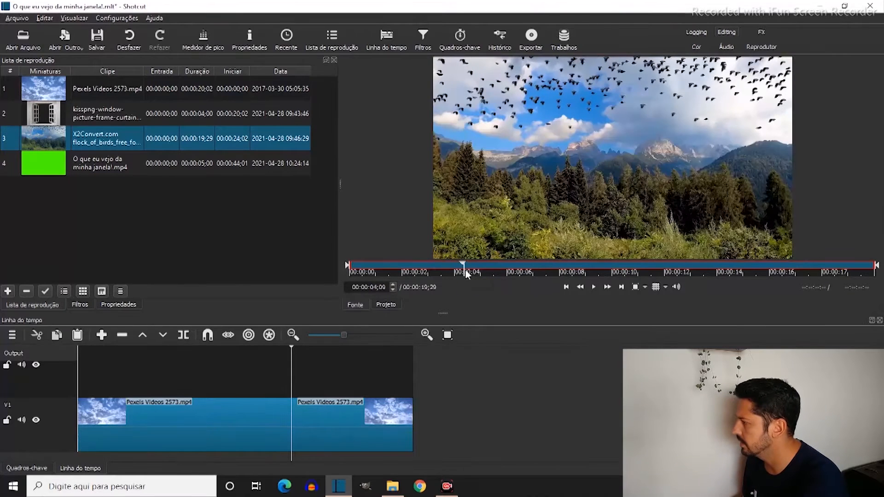
left_click(481, 271)
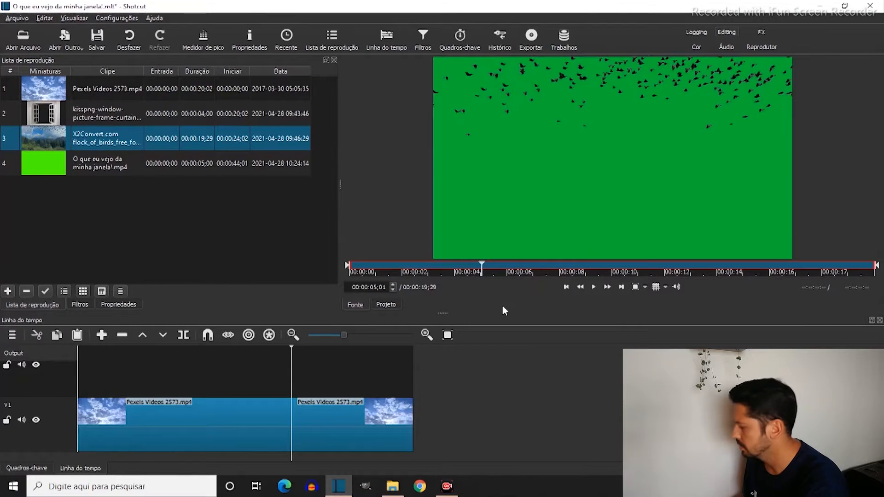
key("i")
left_click(515, 271)
left_click_drag(531, 274, 861, 273)
mouse_move(478, 266)
left_mouse_down()
mouse_move(440, 268)
mouse_move(482, 270)
left_mouse_up()
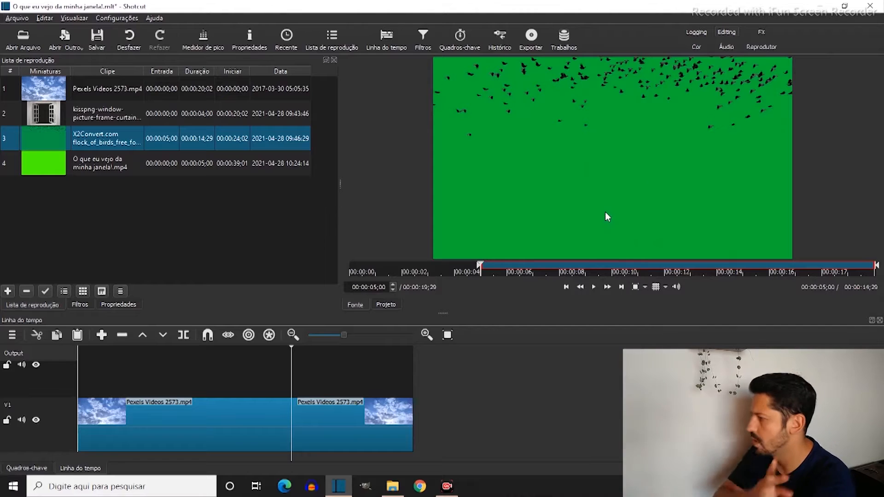
Place the trimmed birds clip at the start of track V2 and move the playhead to 00:00:02;00
left_click_drag(596, 195, 93, 390)
left_click_drag(101, 355, 79, 355)
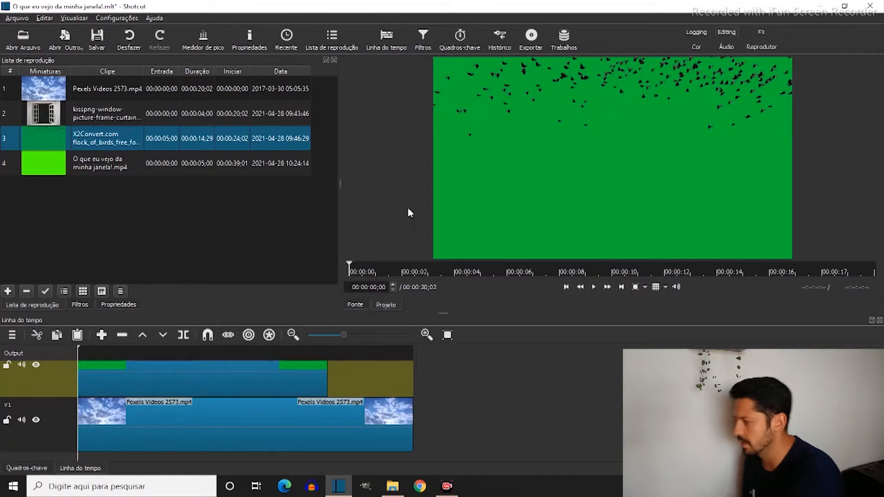
key("b")
left_click_drag(182, 354, 112, 352)
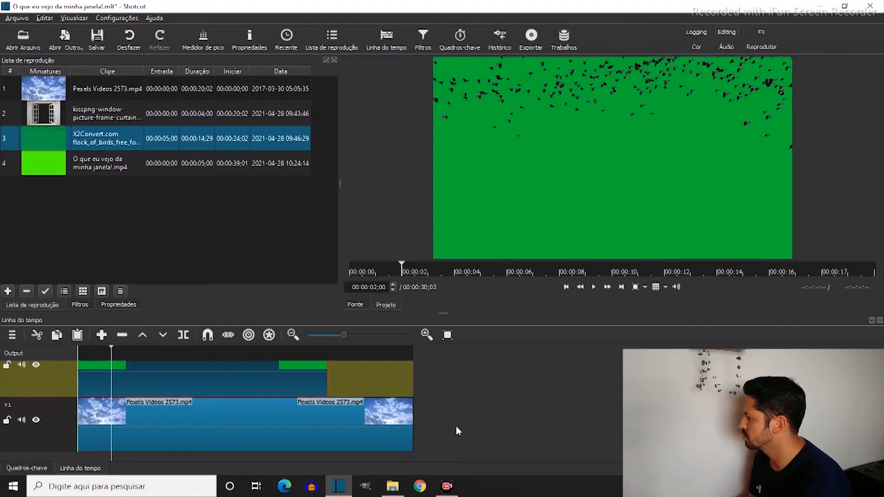
scroll(246, 411, "up", 2)
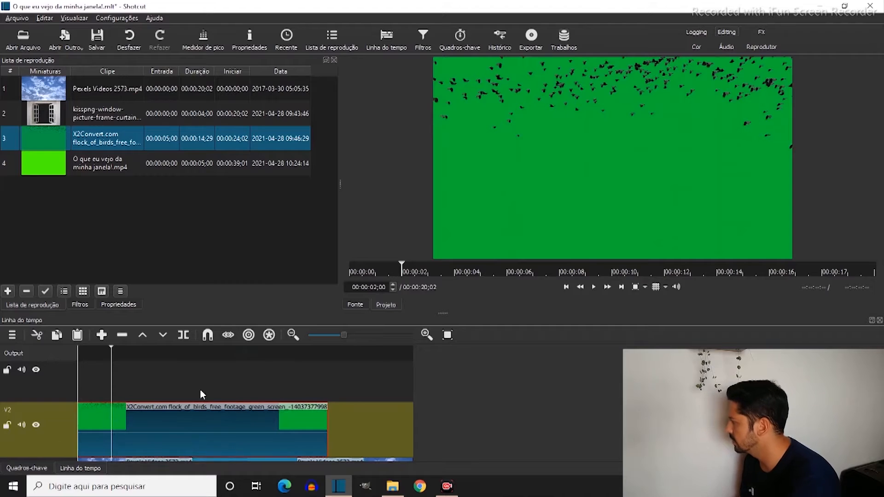
Apply the Chroma Key: Simples filter to the birds clip on V2 and sample the clip's green background as key colour
left_click(76, 305)
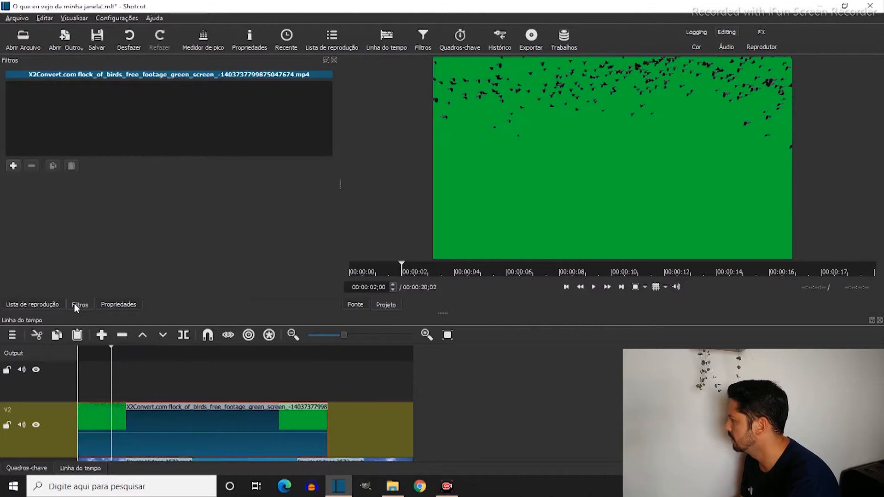
left_click(13, 165)
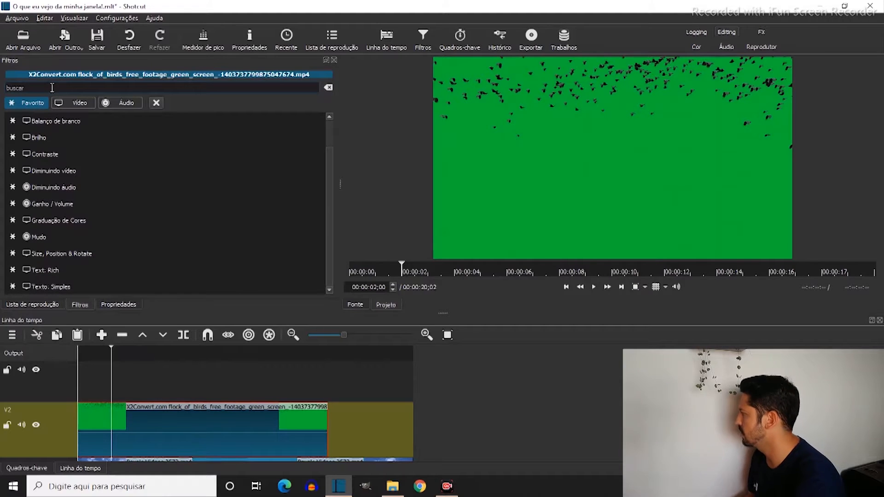
type("chor")
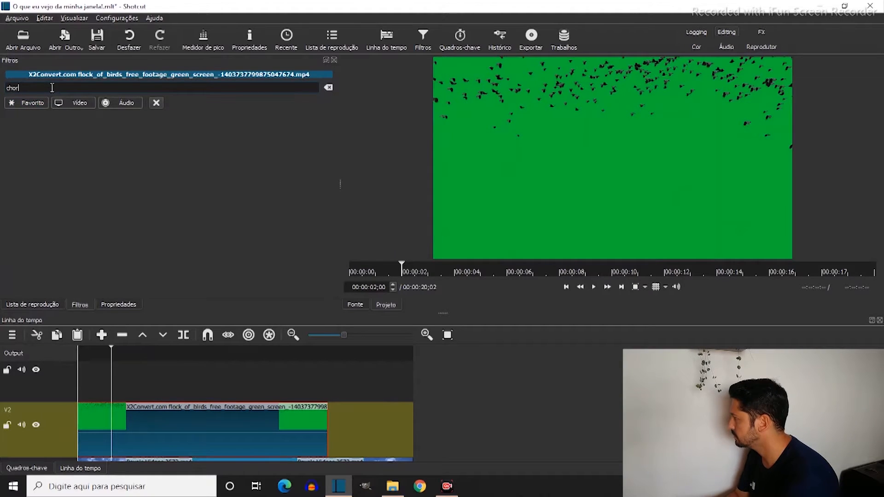
key("BackSpace")
key("BackSpace")
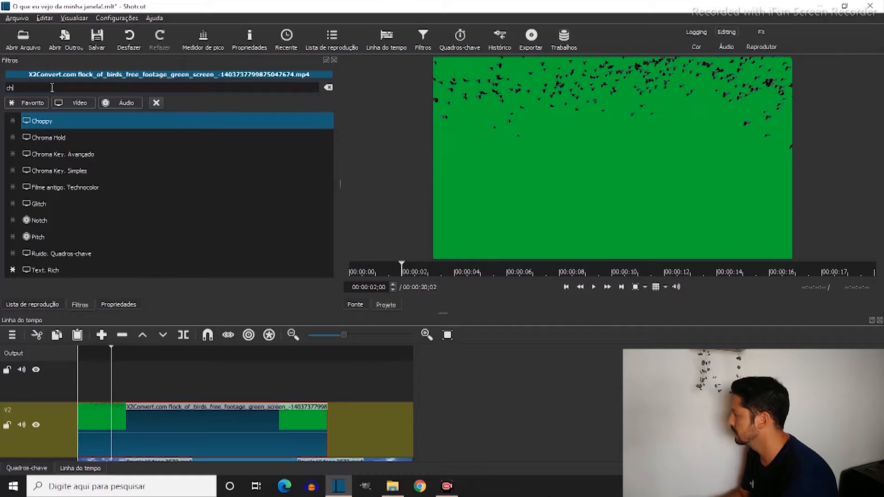
type("roma")
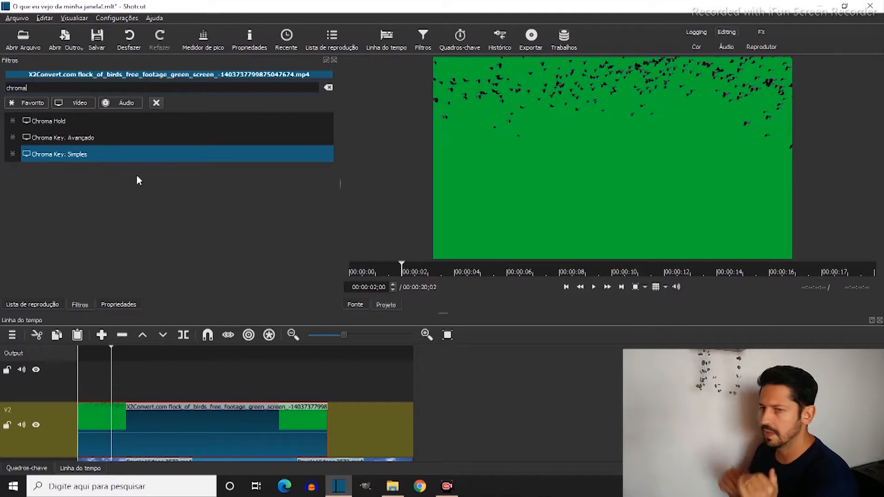
left_click(76, 156)
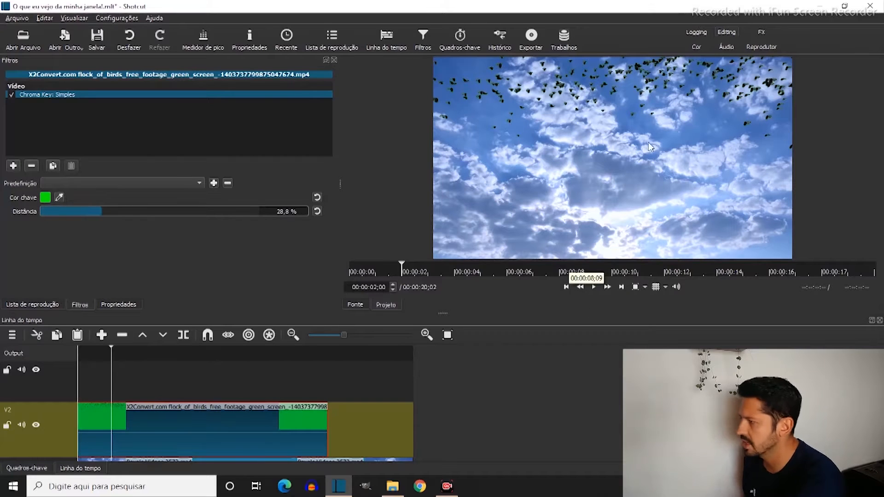
left_click(59, 198)
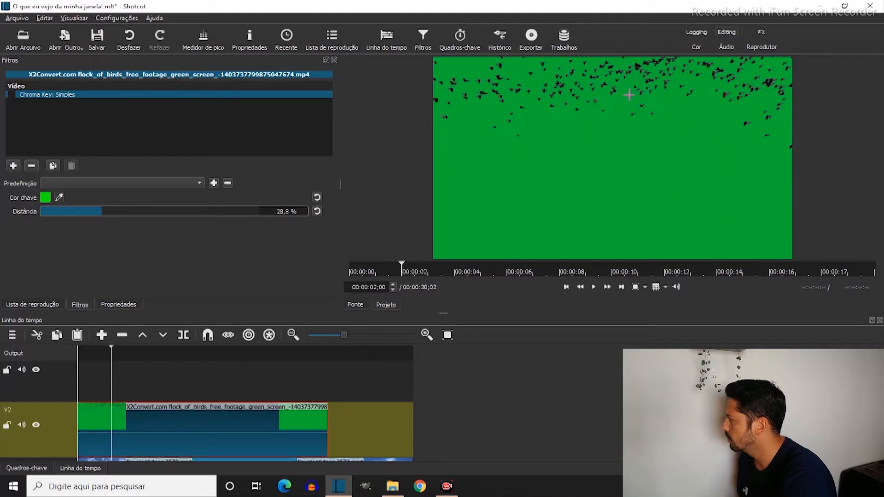
left_click(625, 94)
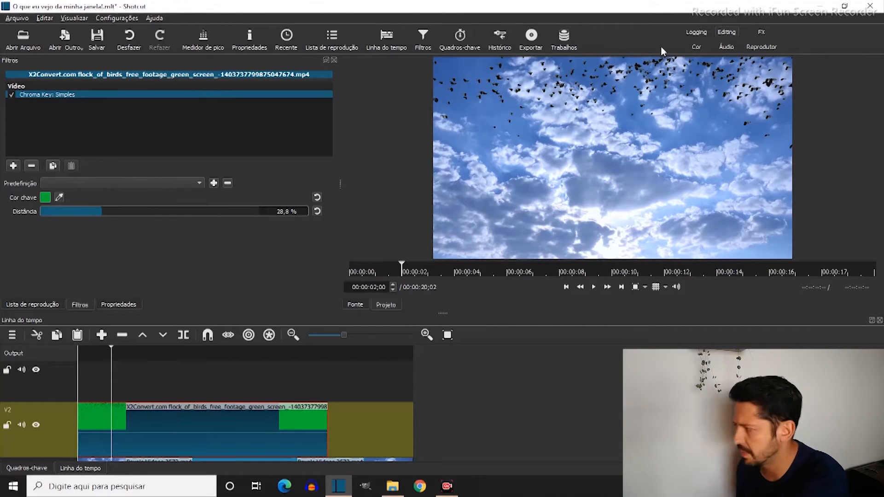
Play back the timeline from the start to check the keyed birds over the sky
left_click(93, 354)
left_click_drag(93, 354, 64, 355)
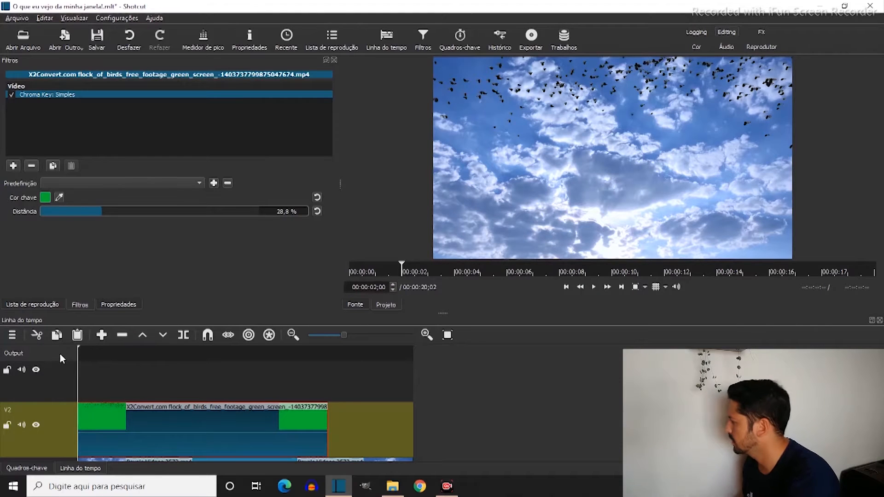
key("space")
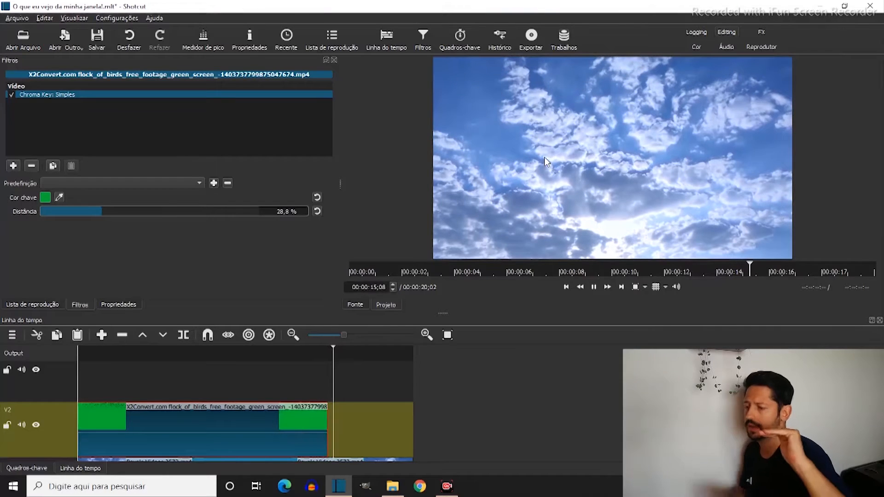
key("space")
left_click(188, 355)
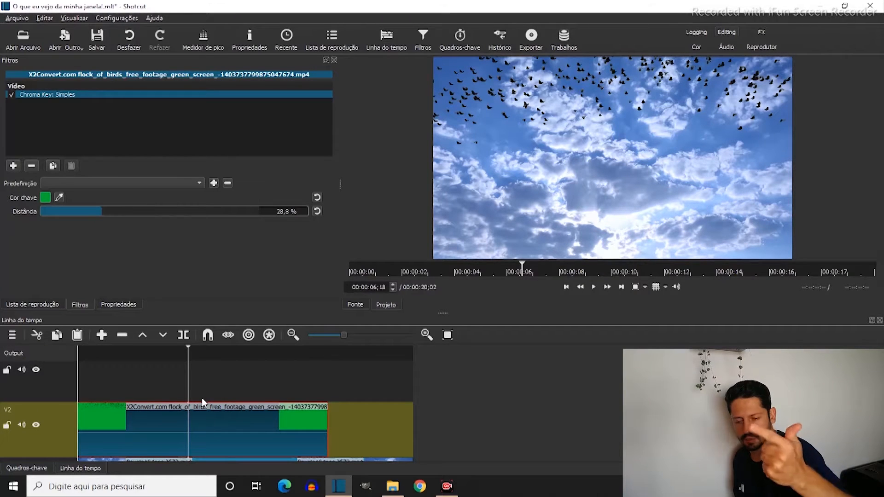
Place the window frame image from the playlist on track V3, covering the full length of the sky clip
left_click(253, 371)
key("ctrl+i")
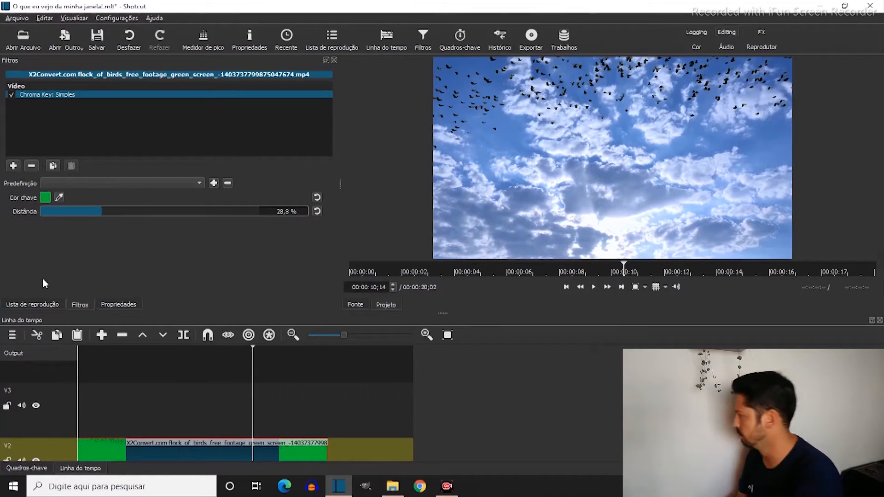
left_click(30, 304)
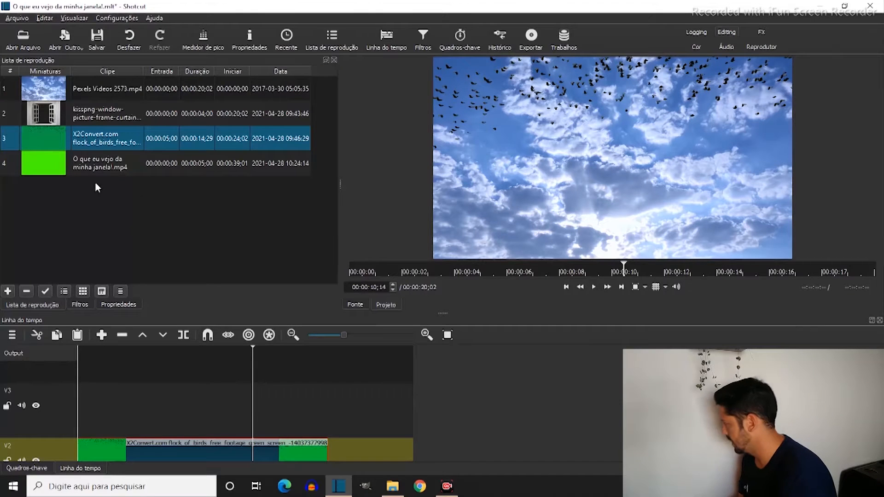
left_click(89, 117)
left_click_drag(45, 110, 422, 408)
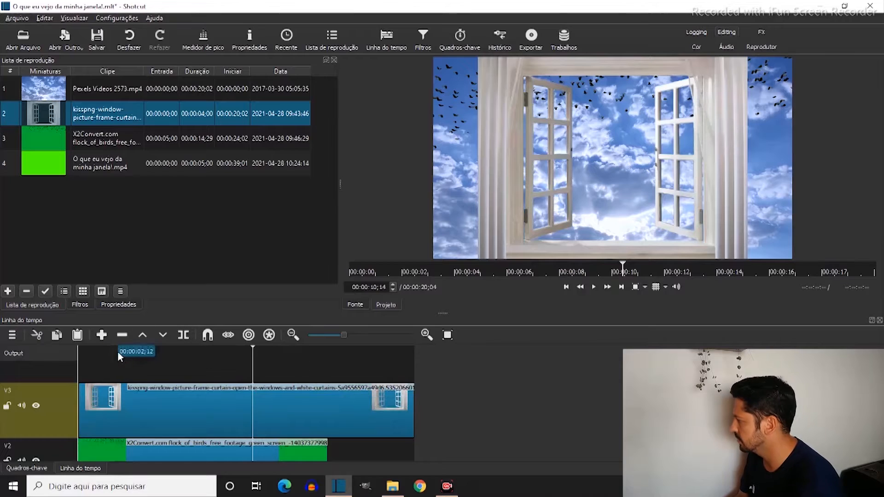
Add the Size, Position & Rotate filter to the window image on V3 and set its size mode to Distorcer
left_click(117, 351)
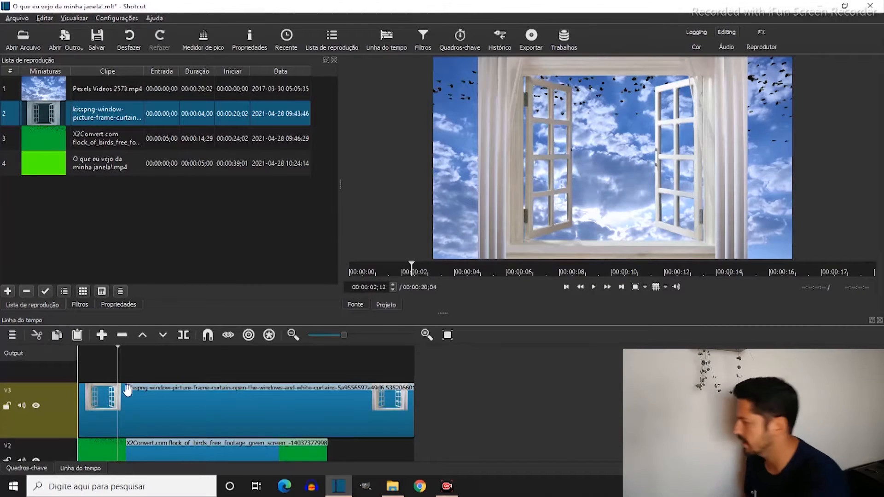
left_click(180, 389)
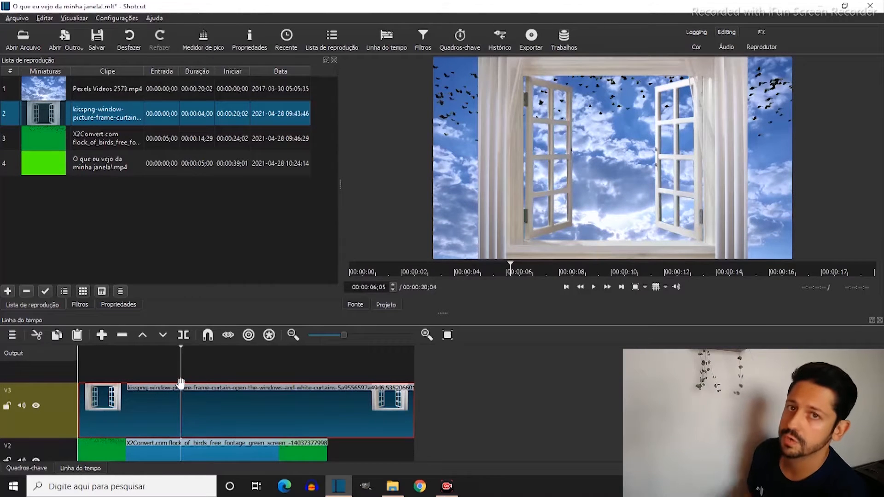
left_click(80, 305)
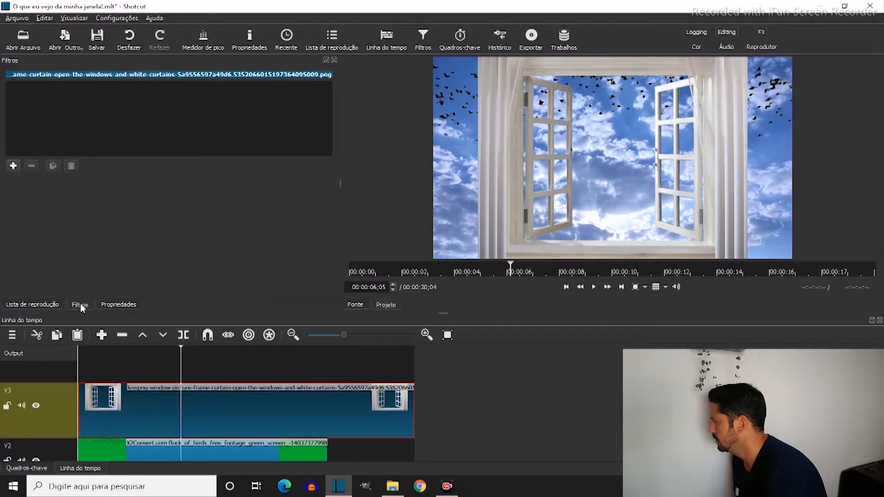
left_click(14, 166)
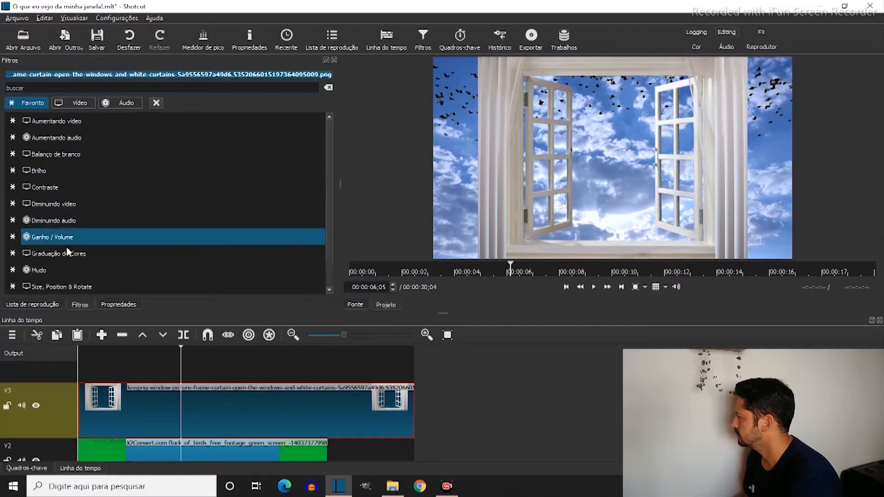
scroll(61, 287, "down", 2)
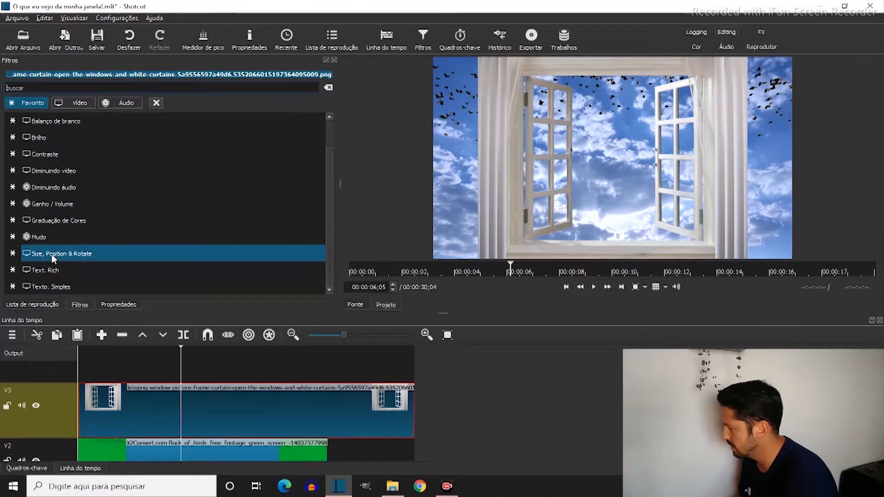
left_click(49, 253)
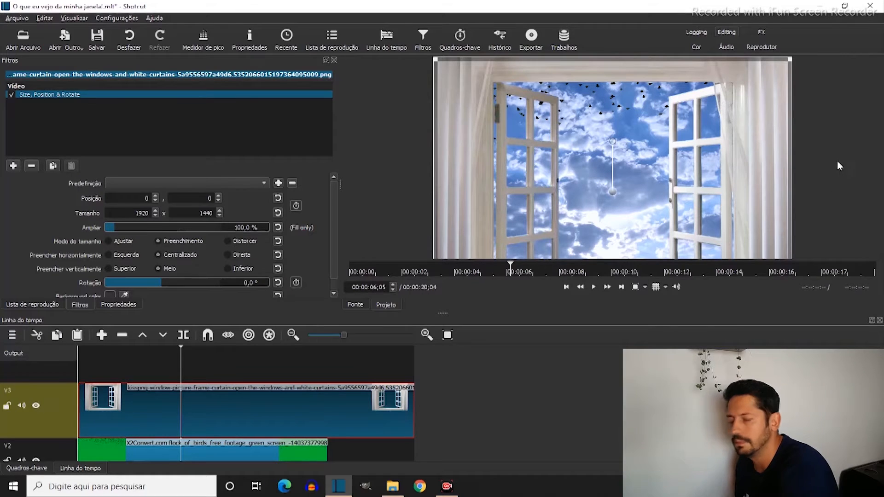
left_click(229, 242)
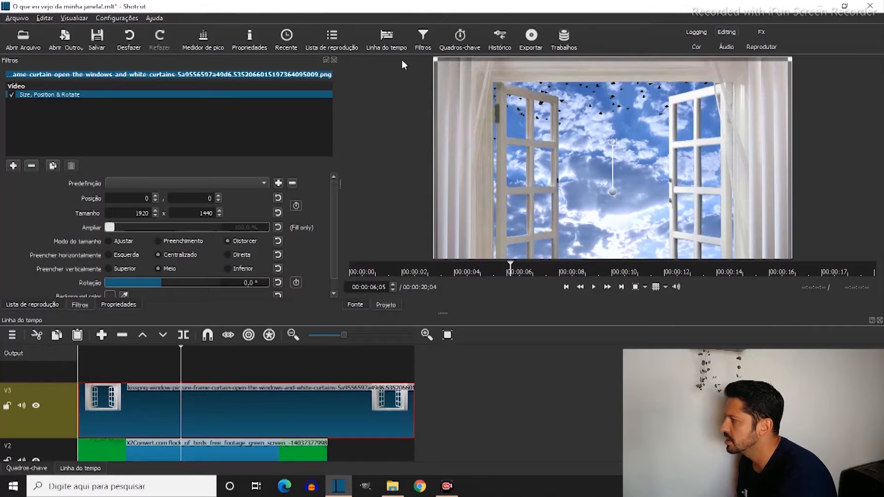
Resize the window image to about 1932 x 1101 at position -3, -15 so that it fills the whole frame
left_click_drag(434, 64, 526, 107)
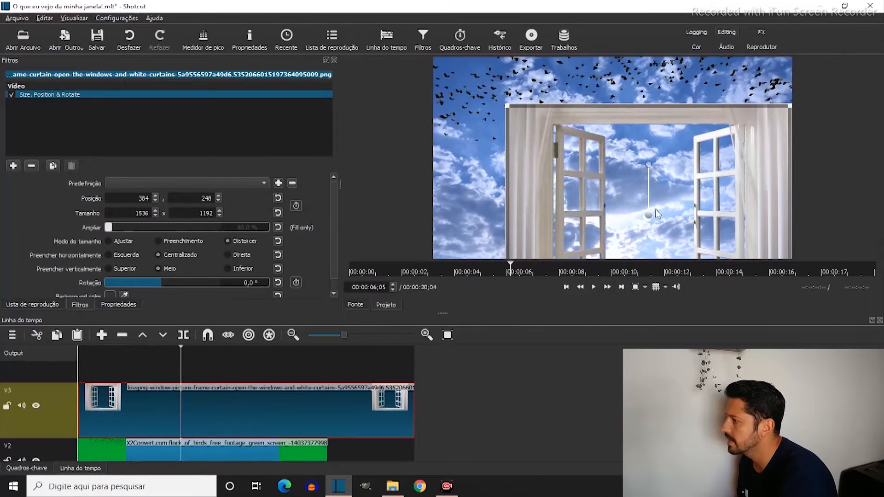
left_click_drag(648, 216, 570, 171)
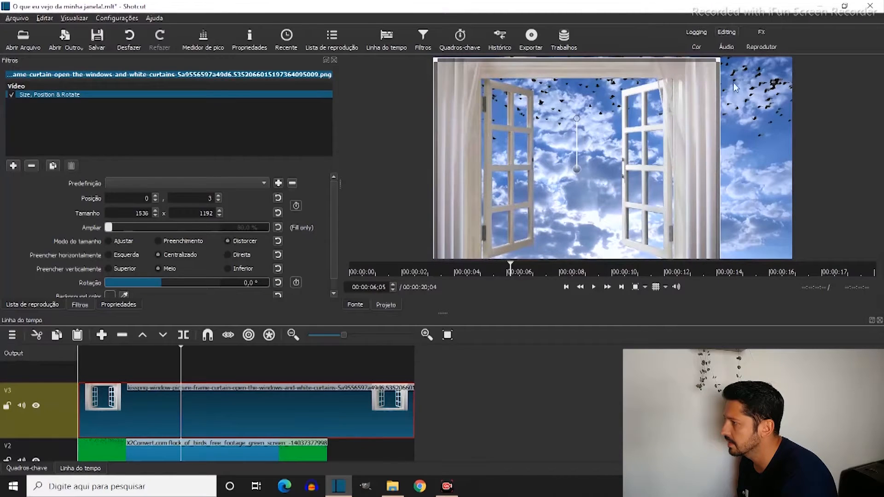
left_click_drag(720, 59, 778, 93)
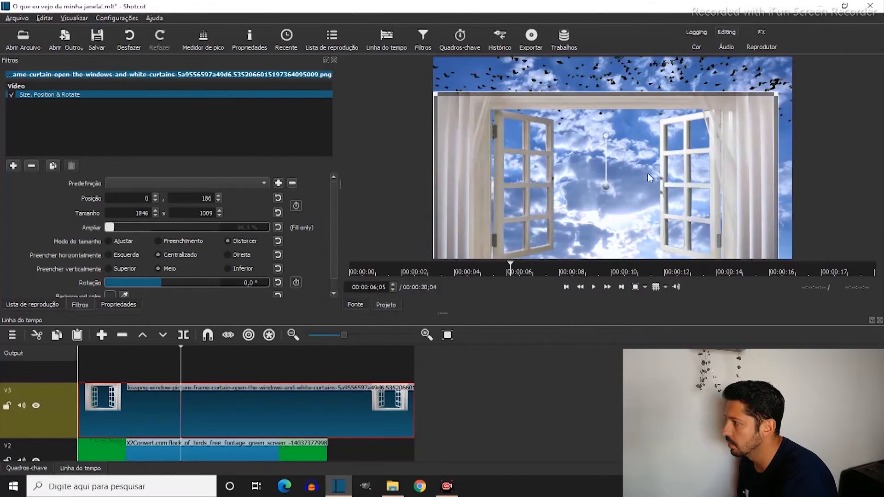
left_click_drag(606, 184, 605, 141)
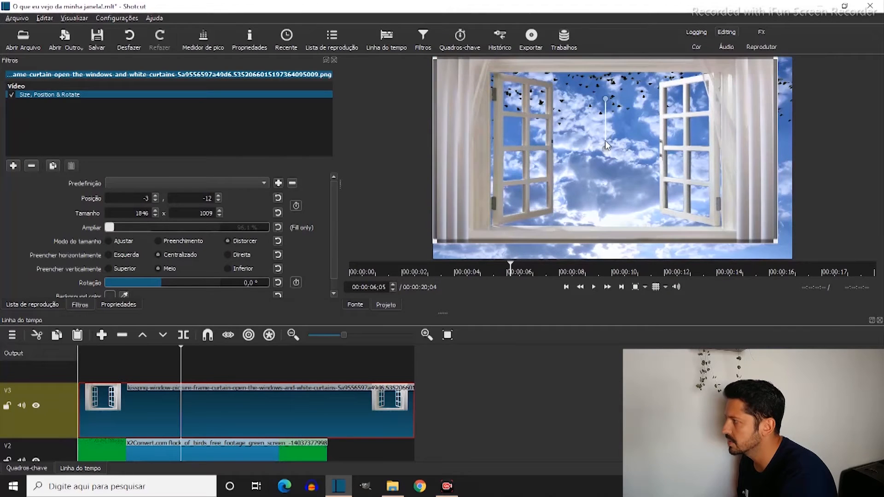
left_click_drag(781, 242, 797, 258)
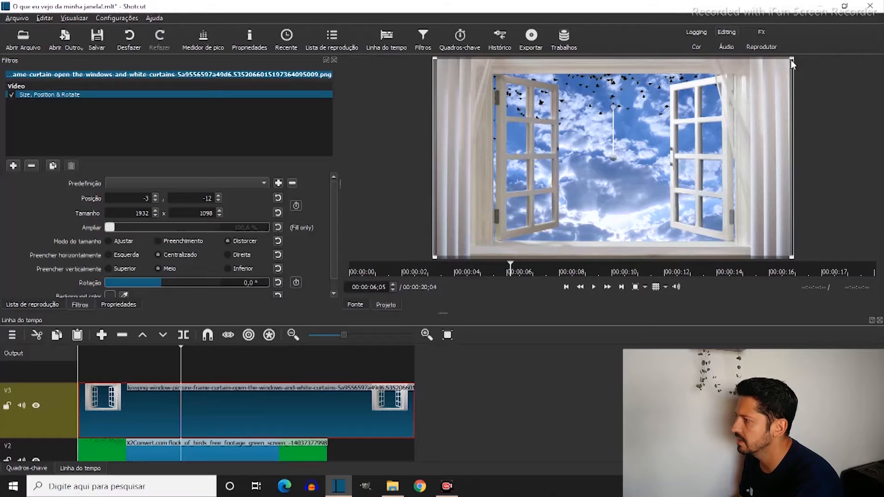
mouse_move(792, 59)
left_mouse_down()
mouse_move(804, 163)
mouse_move(794, 65)
left_mouse_up()
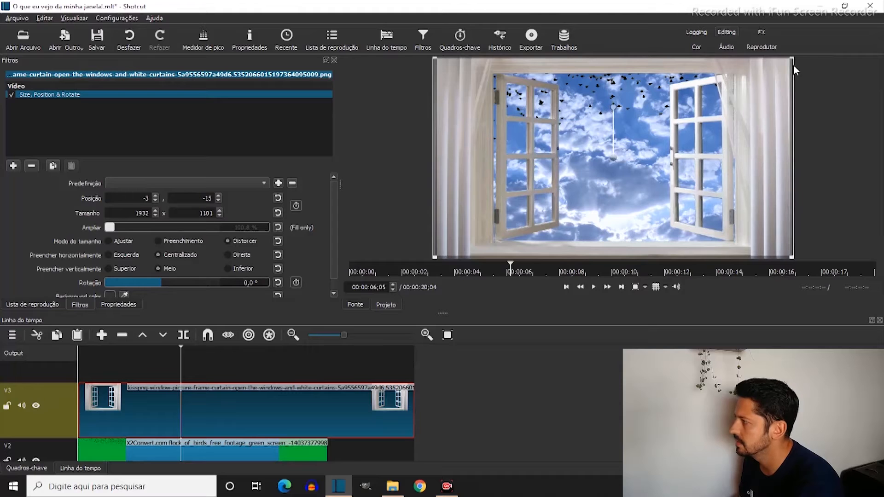
Preview the window composite at several points and play it back from 00:00:01;10 to check the birds' flight
left_click(539, 363)
left_click(294, 350)
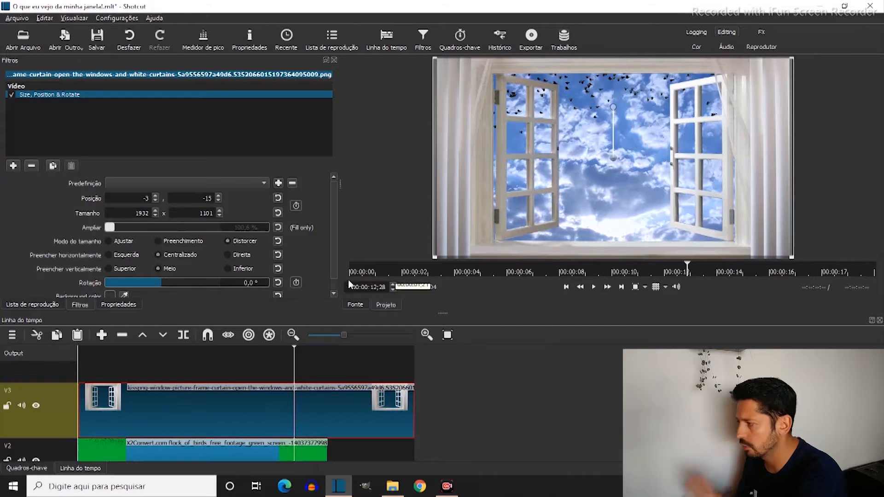
left_click_drag(207, 350, 66, 350)
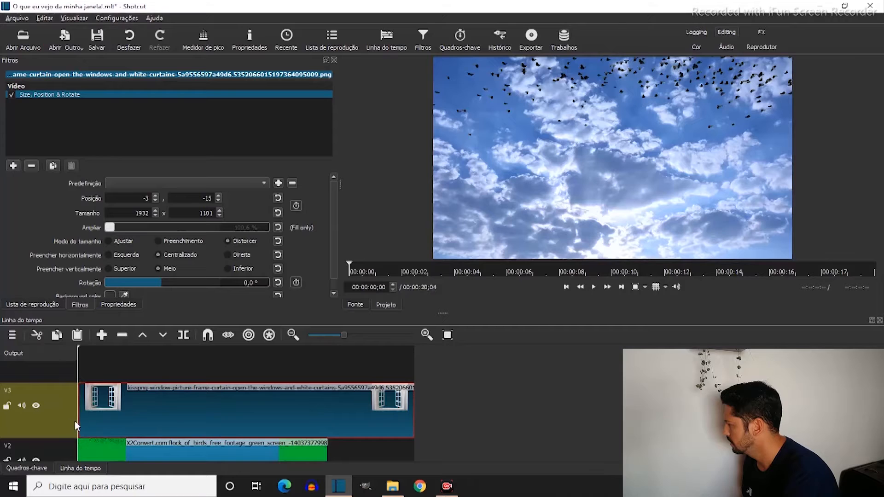
left_click(100, 349)
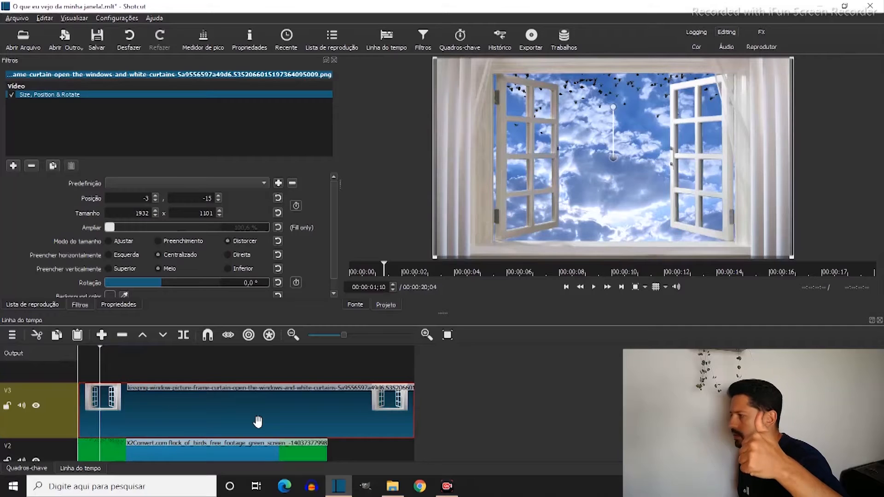
key("space")
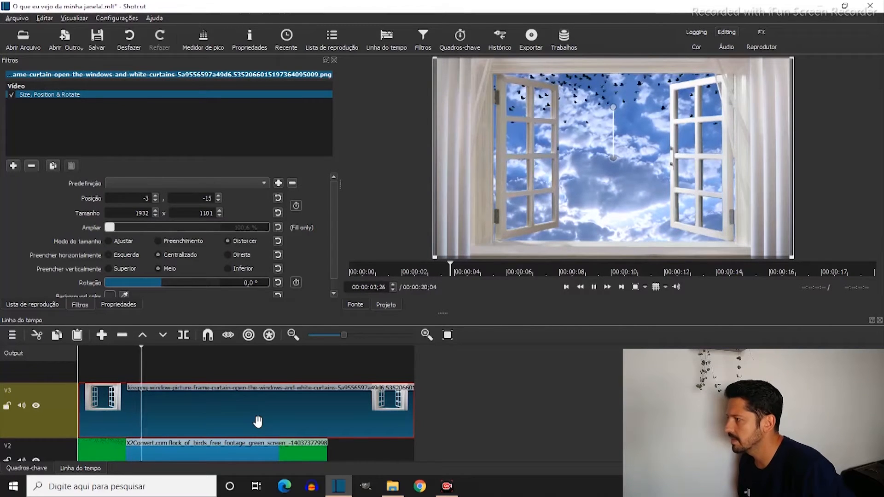
key("space")
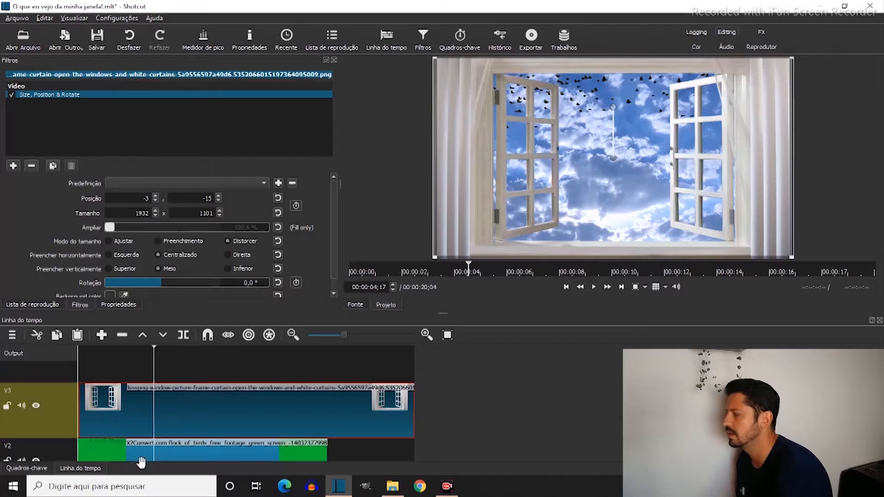
Add the Size, Position & Rotate filter to the birds clip on V2
left_click(185, 457)
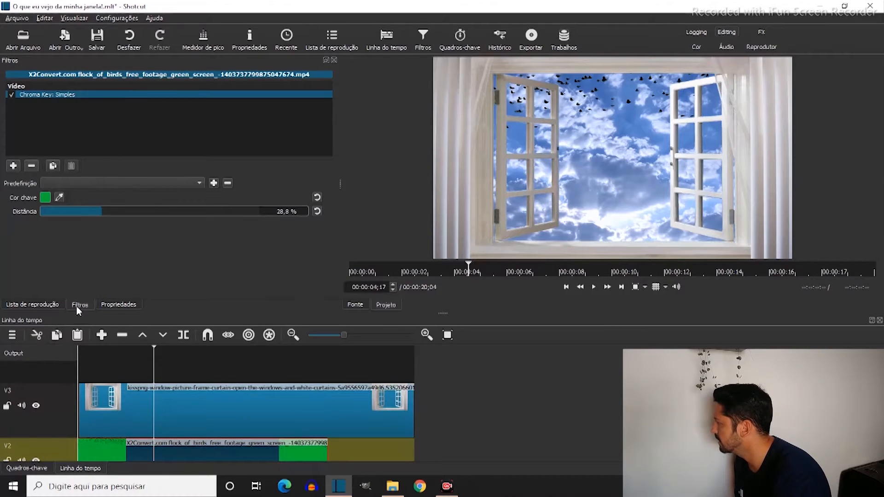
left_click(16, 168)
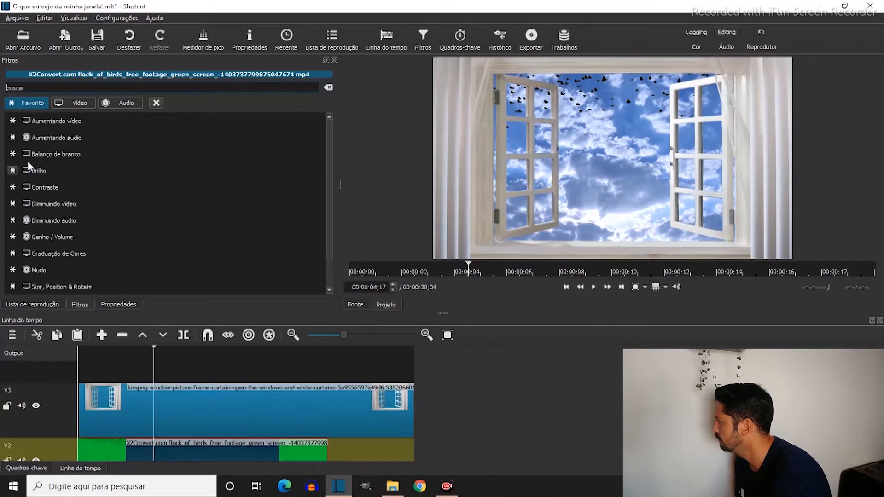
left_click(104, 252)
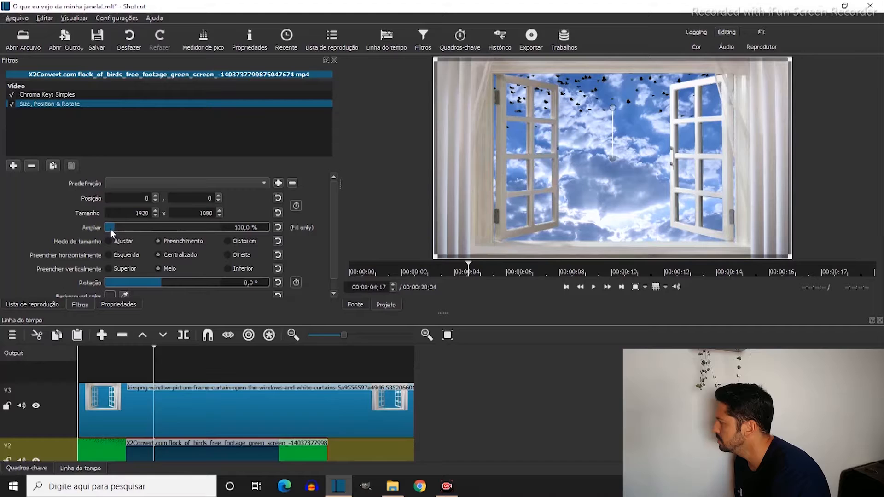
Shrink the birds clip on V2 to about 1475 x 830 at position 228, 46 so that it fits the window opening
double_click(234, 228)
type("85")
key("Return")
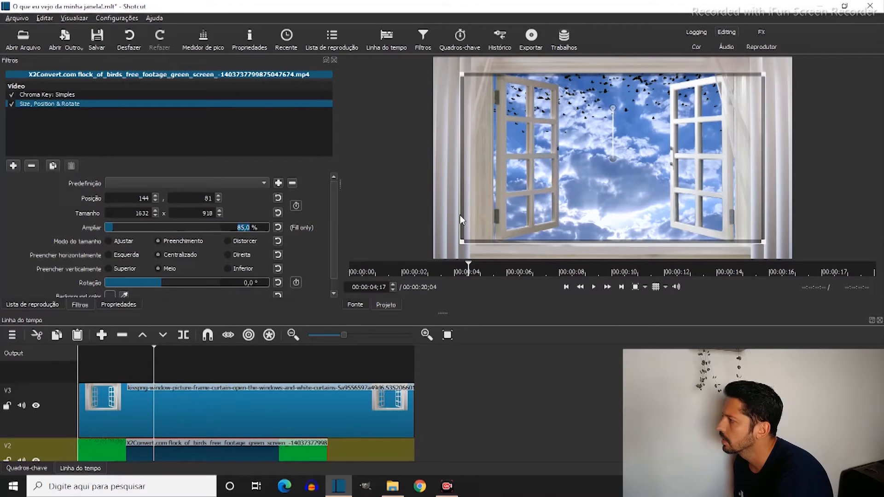
left_click_drag(462, 241, 478, 233)
left_click_drag(754, 232, 744, 224)
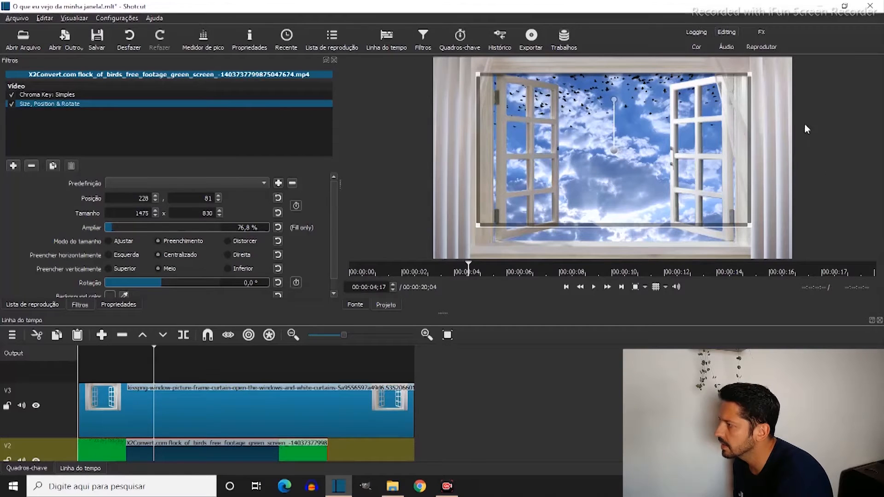
left_click_drag(617, 145, 616, 139)
Shift the window clip on V3 to the very start of the timeline and play the composite from 00:00:00;00
left_click_drag(87, 349, 60, 353)
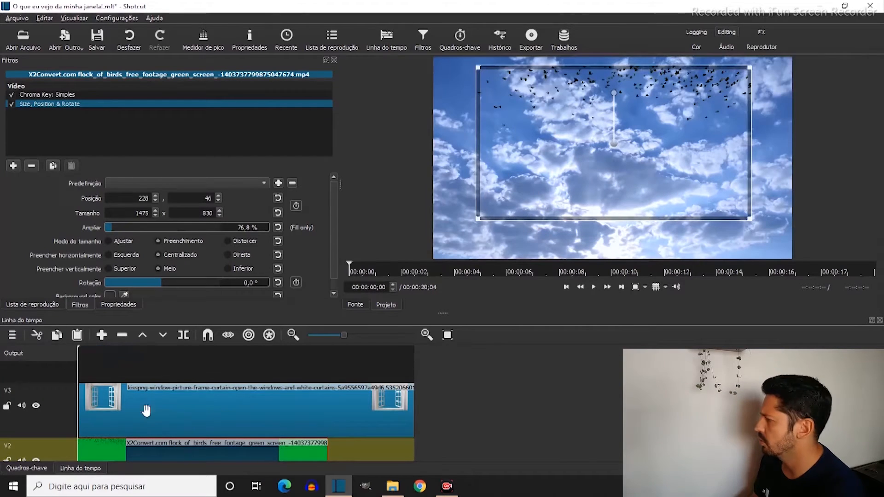
left_click(133, 404)
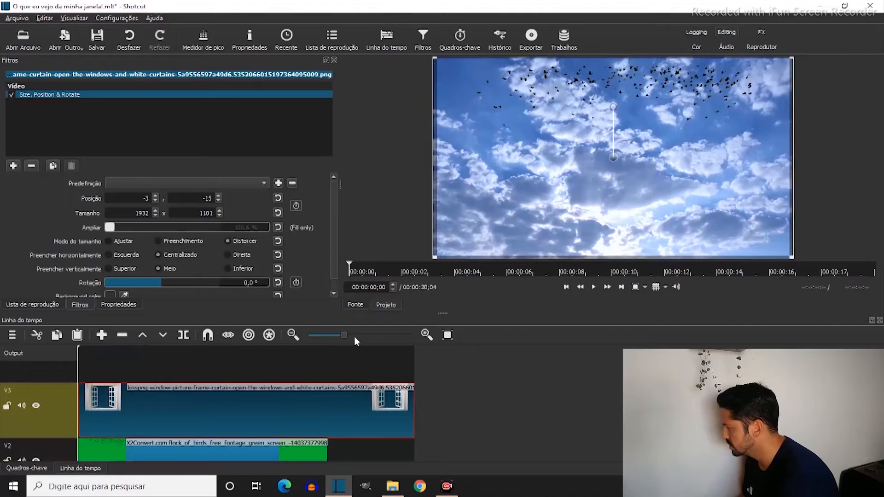
left_click_drag(134, 434, 128, 433)
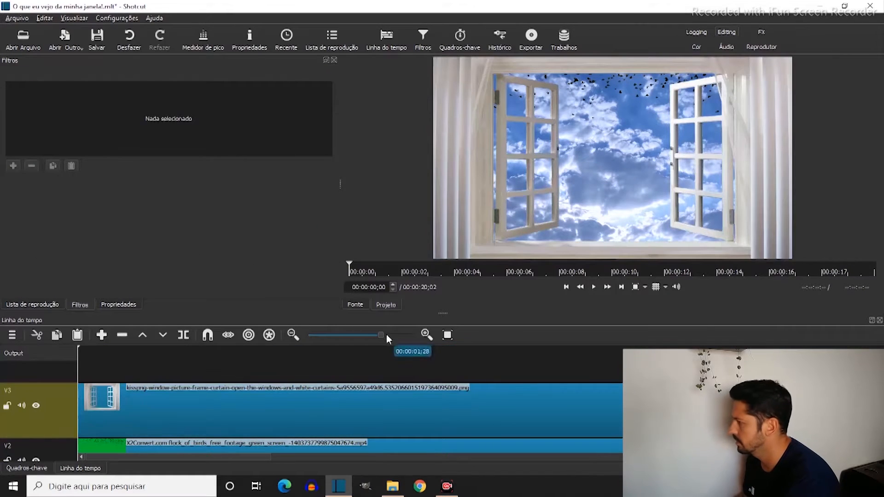
left_click(447, 335)
key("space")
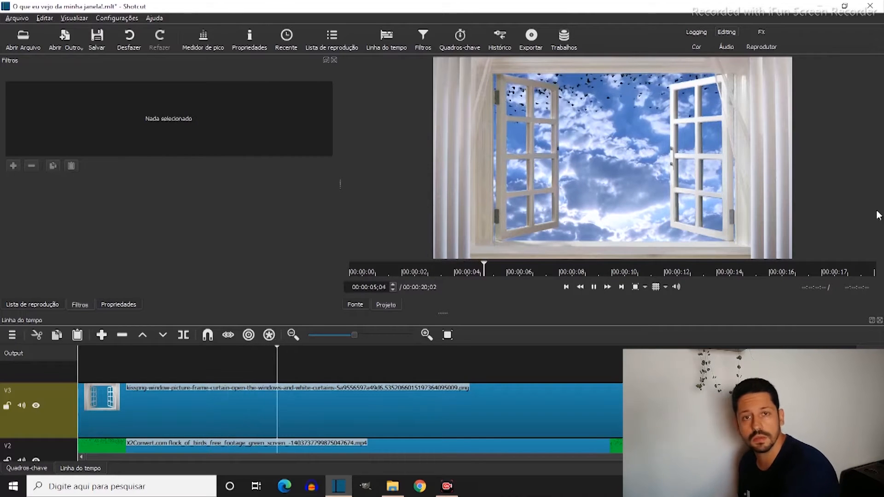
key("space")
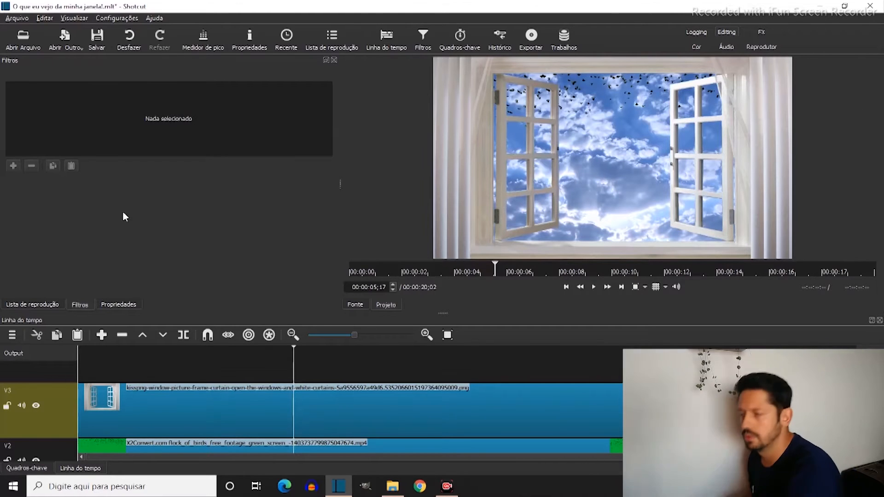
Open the title clip "O que eu vejo da minha janela!.mp4" from the playlist and play it to review its animation
left_click(26, 306)
left_click(76, 168)
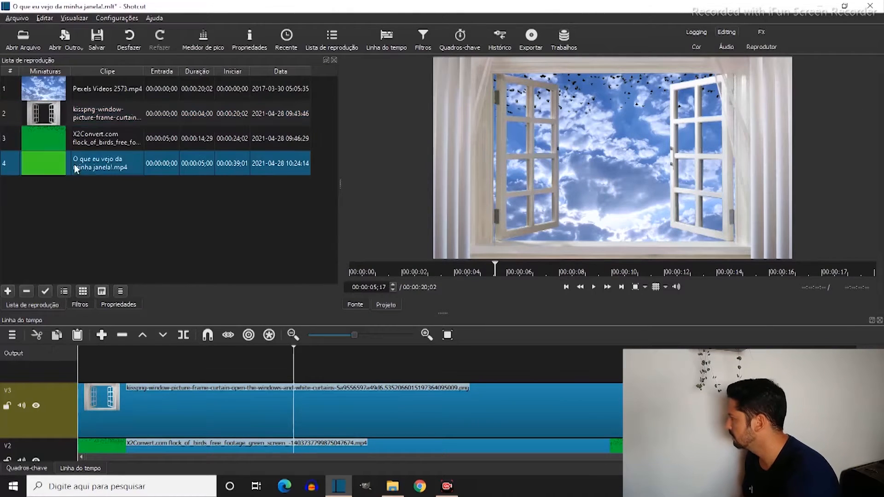
double_click(48, 164)
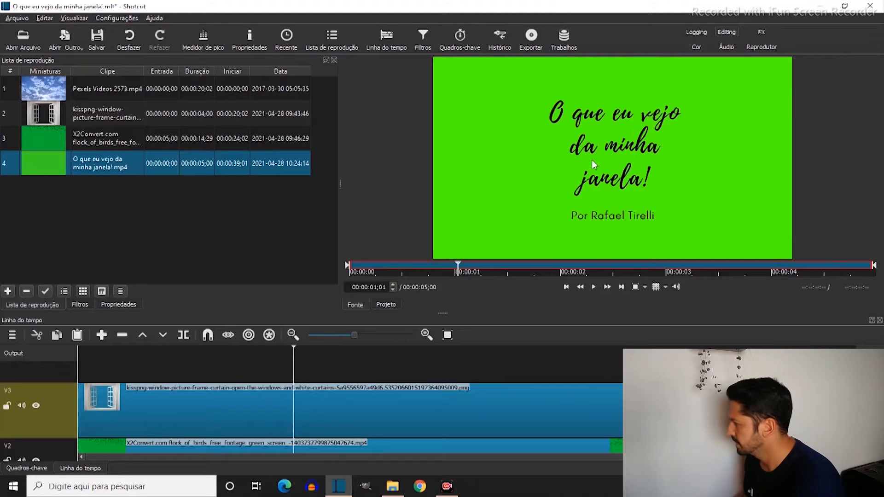
left_click(399, 269)
left_click_drag(400, 268, 354, 269)
key("space")
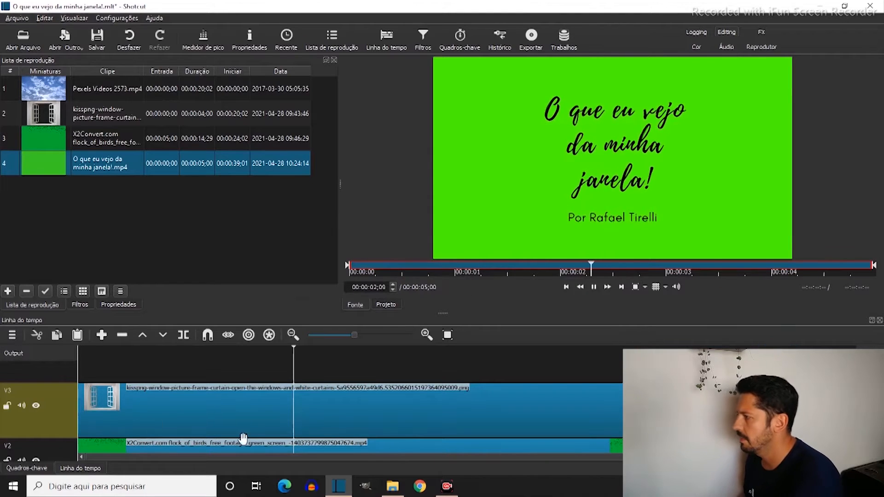
key("space")
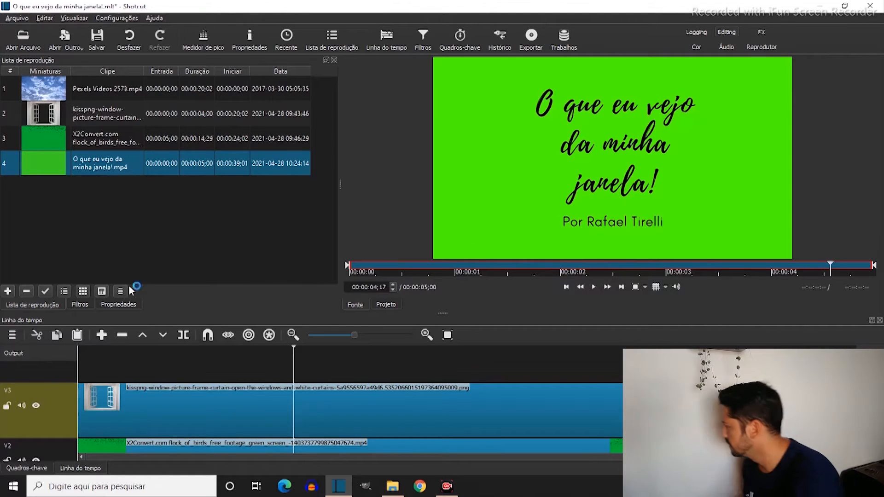
Place the title clip on a new video track V4 above the window, starting at 00:00:05
left_click_drag(62, 166, 112, 362)
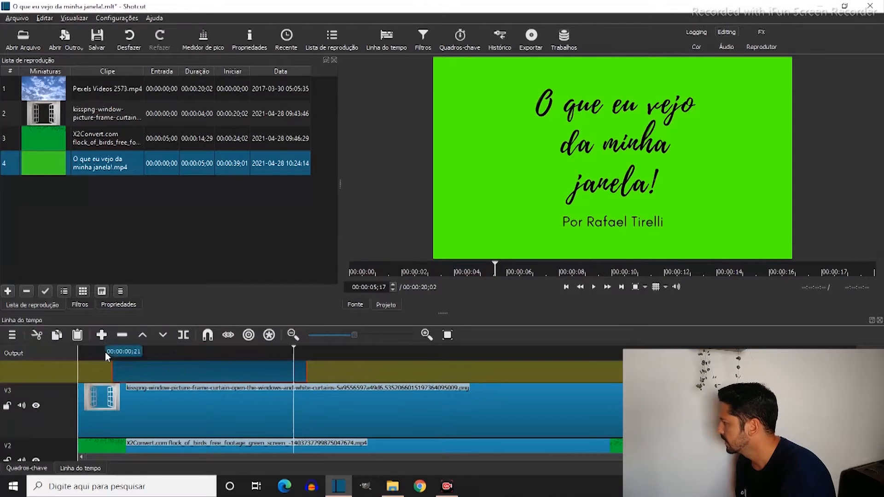
left_click(105, 351)
left_click_drag(150, 371, 177, 357)
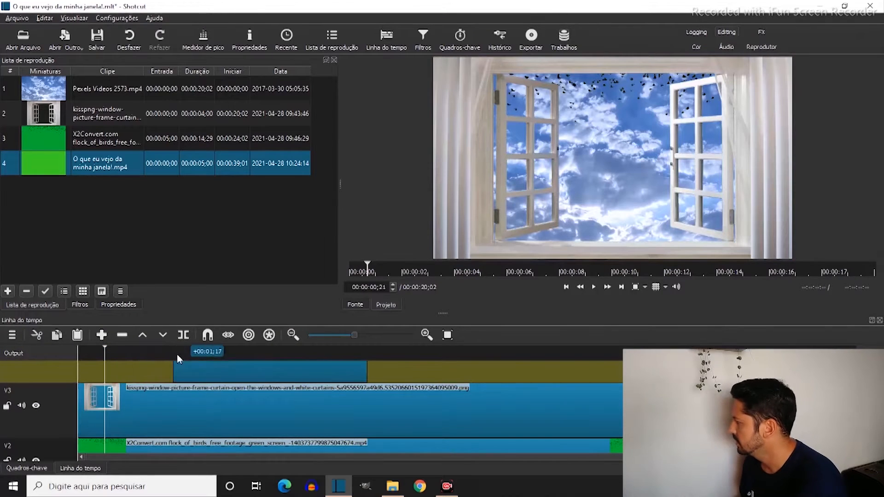
scroll(188, 399, "up", 2)
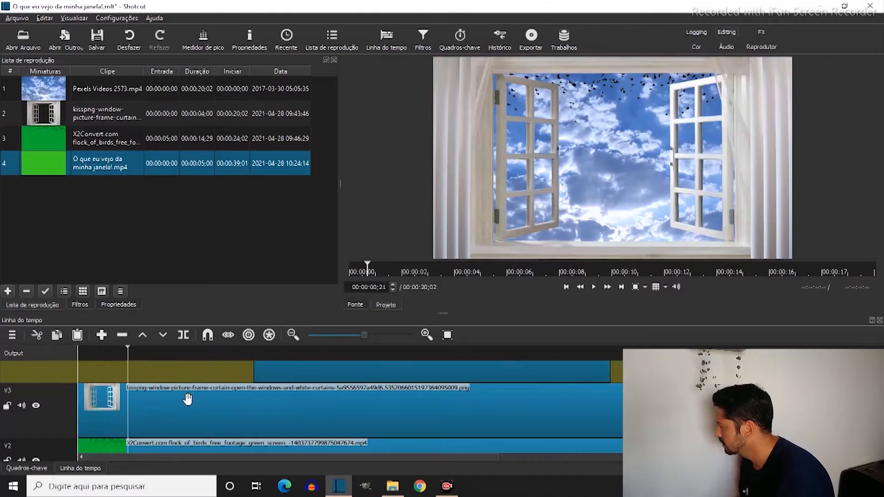
left_click(447, 336)
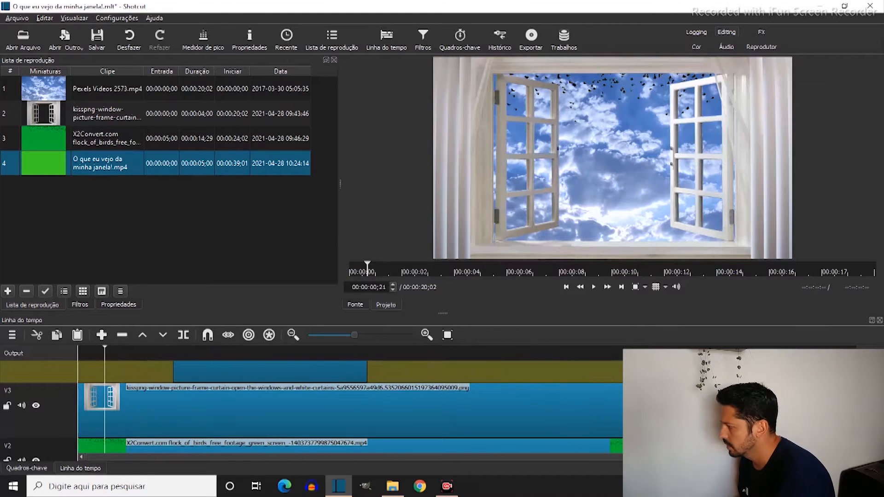
scroll(350, 408, "up", 1)
left_click_drag(233, 403, 373, 407)
Play the timeline from just before the title clip to check where it comes in
left_click(151, 355)
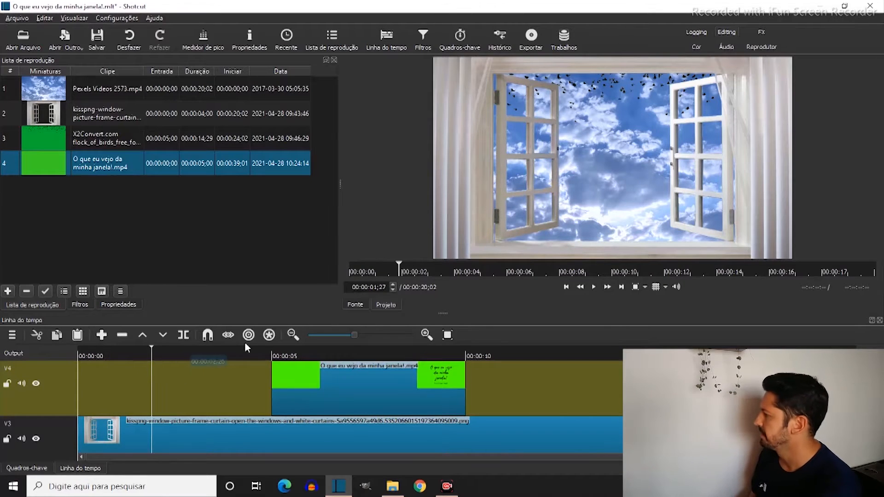
left_click(266, 352)
key("space")
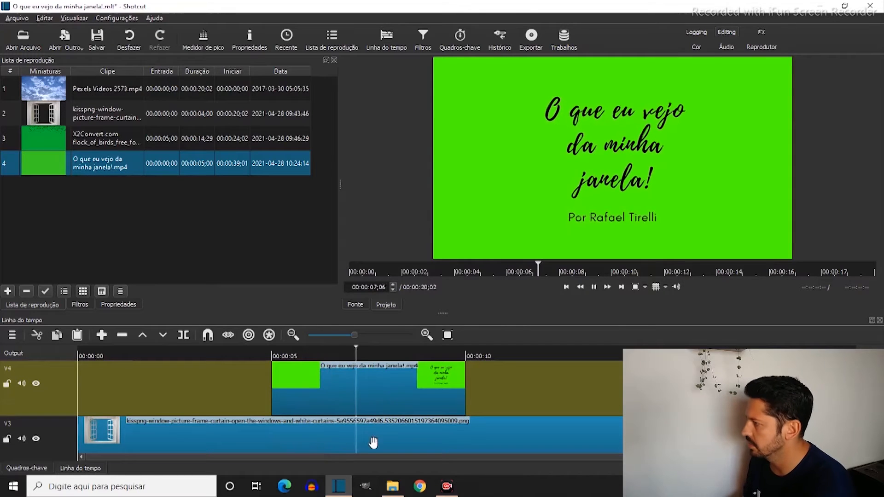
key("space")
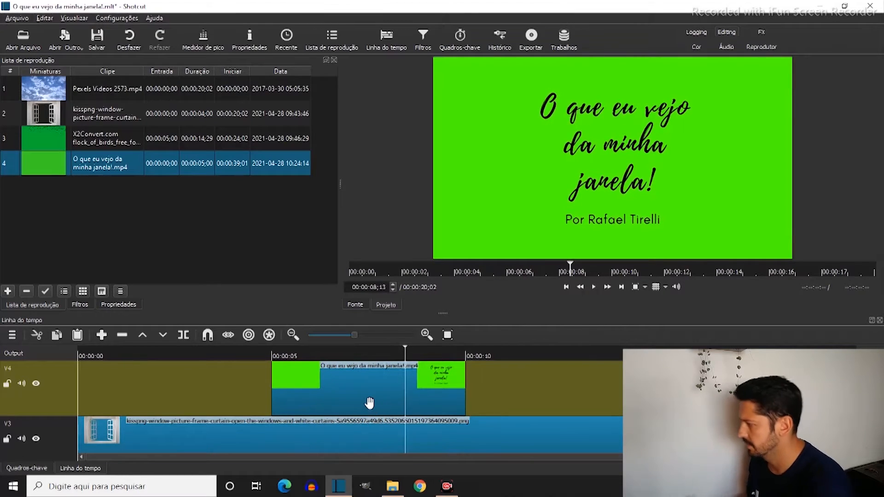
Add the Chroma Key: Simples filter to the title clip on V4 and sample its green background as the key colour
left_click(368, 402)
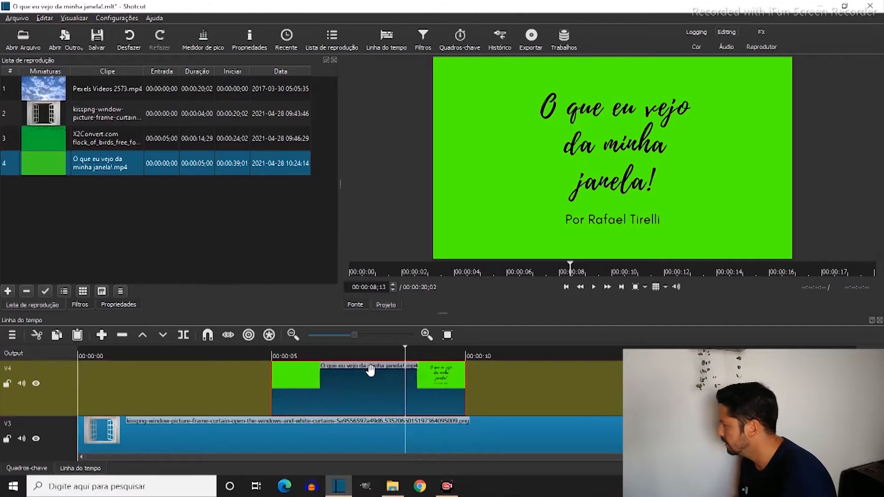
left_click(79, 305)
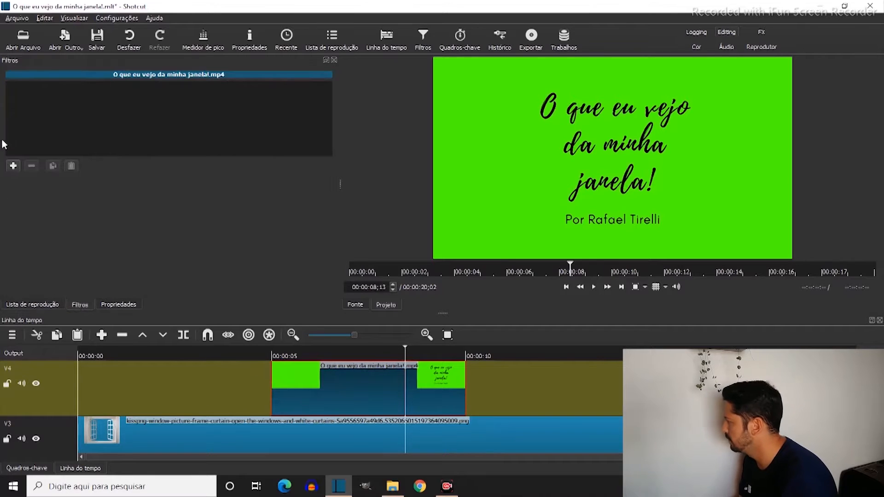
left_click(14, 166)
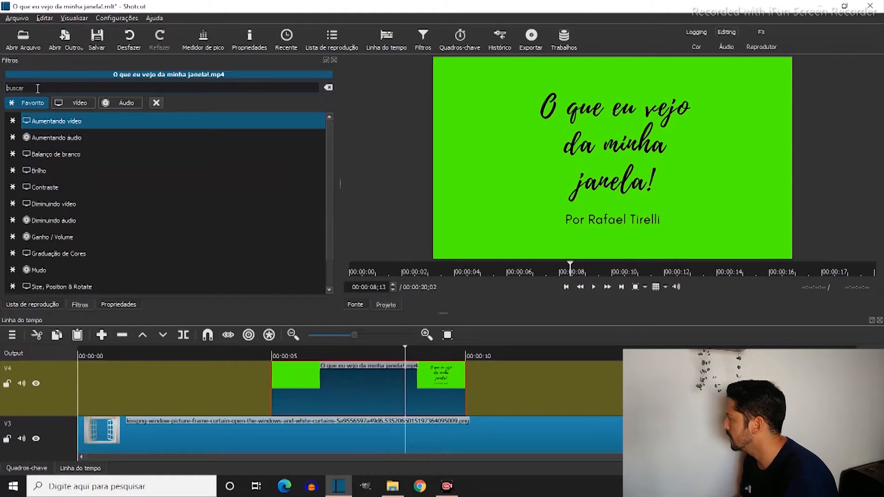
type("chroma")
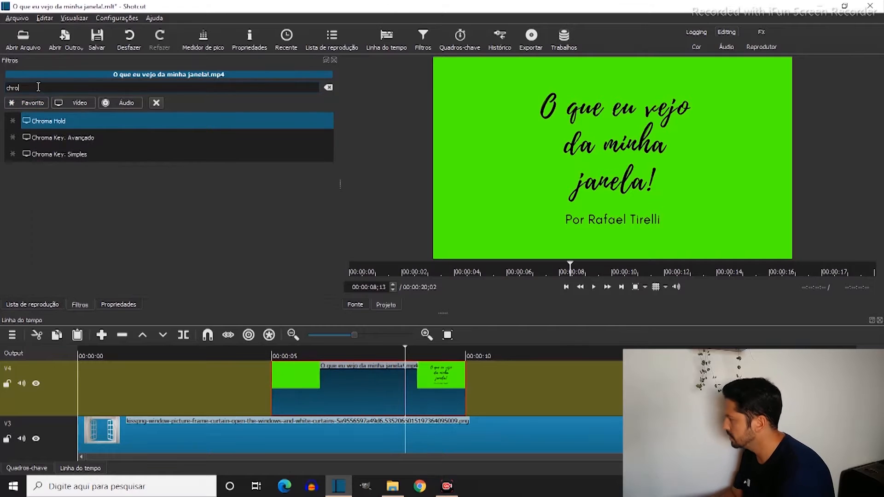
left_click(58, 156)
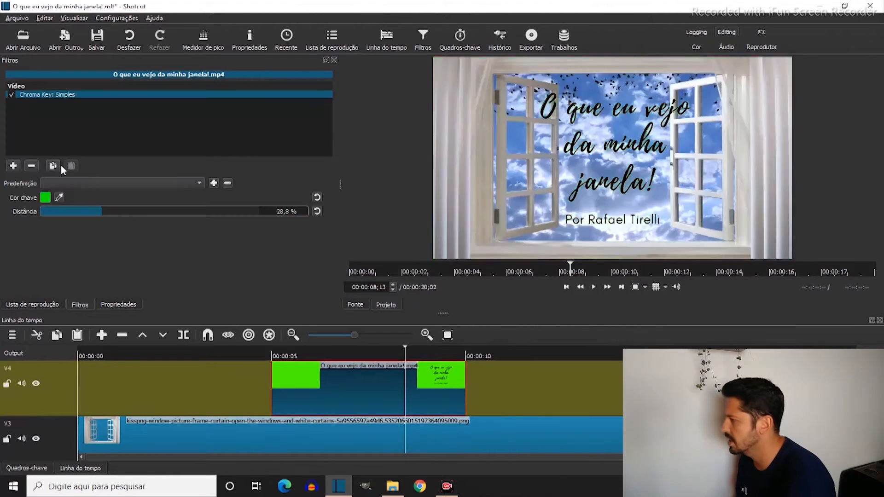
left_click(62, 199)
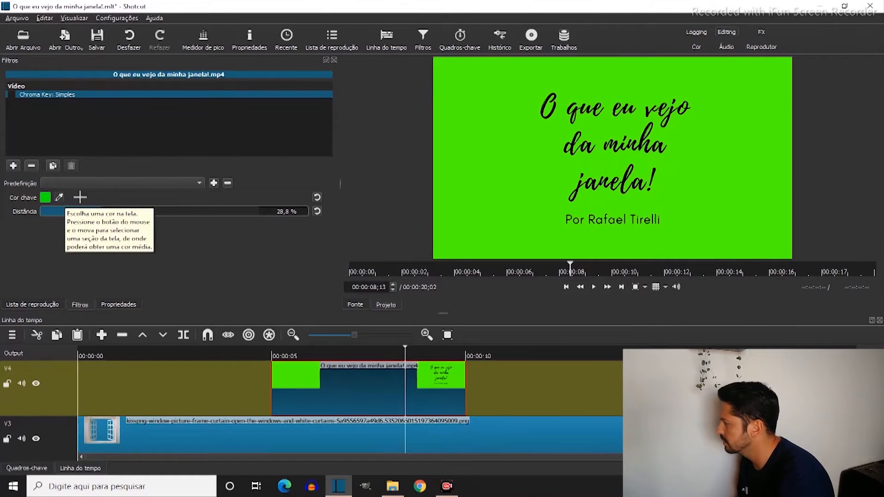
left_click(601, 163)
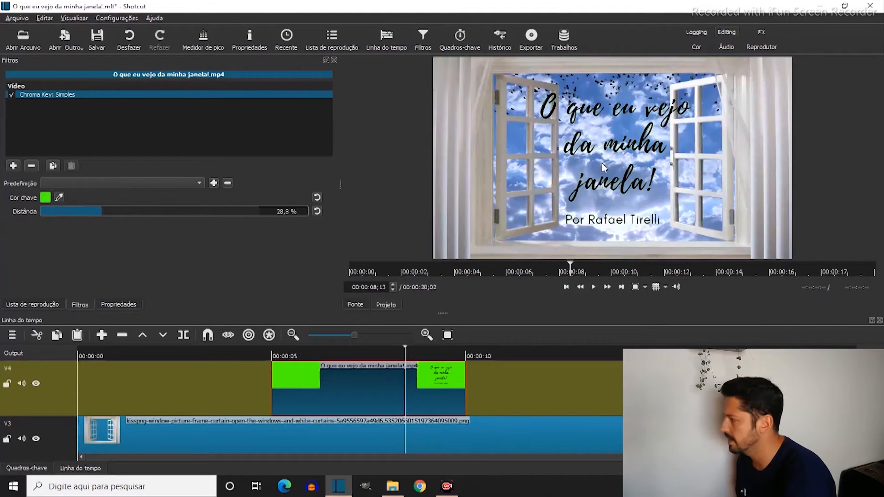
Play the composite from the start of the timeline to review how the keyed title appears over the window
left_click(247, 355)
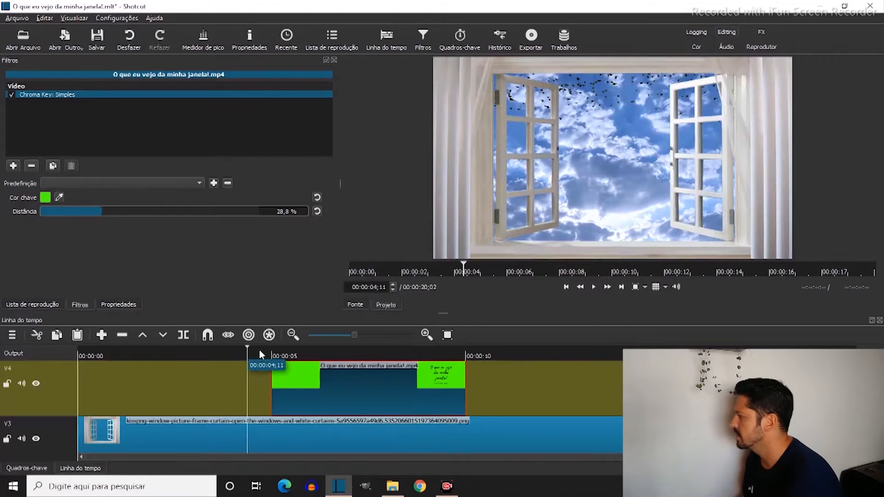
key("Home")
key("space")
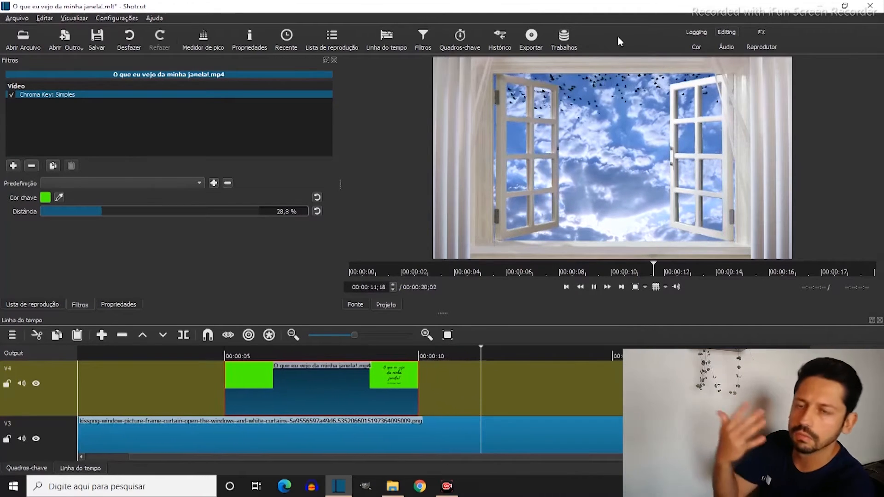
key("space")
left_click(302, 353)
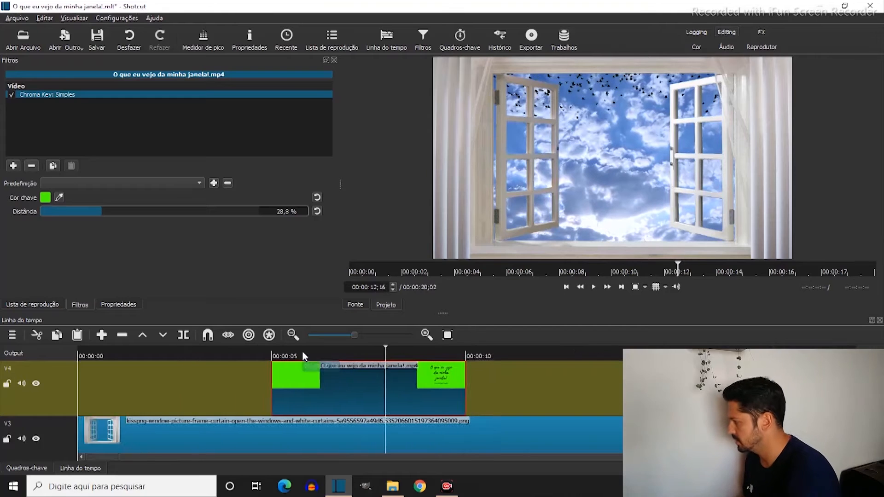
key("Home")
key("space")
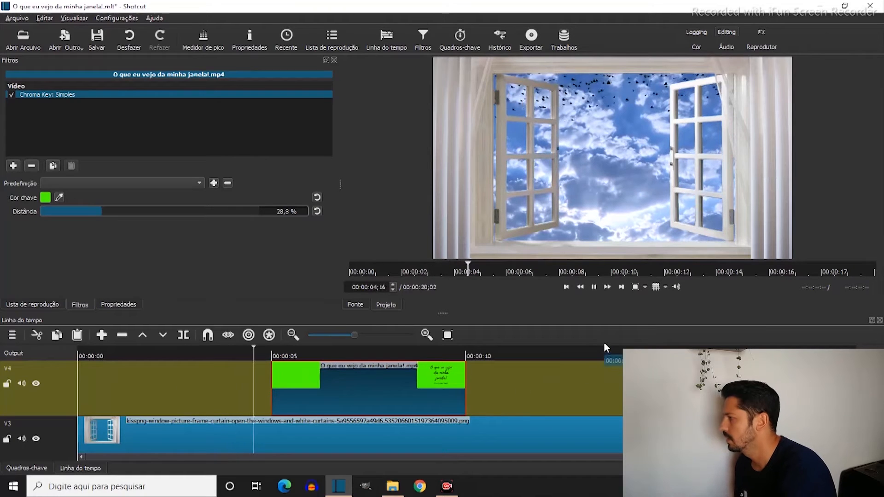
key("space")
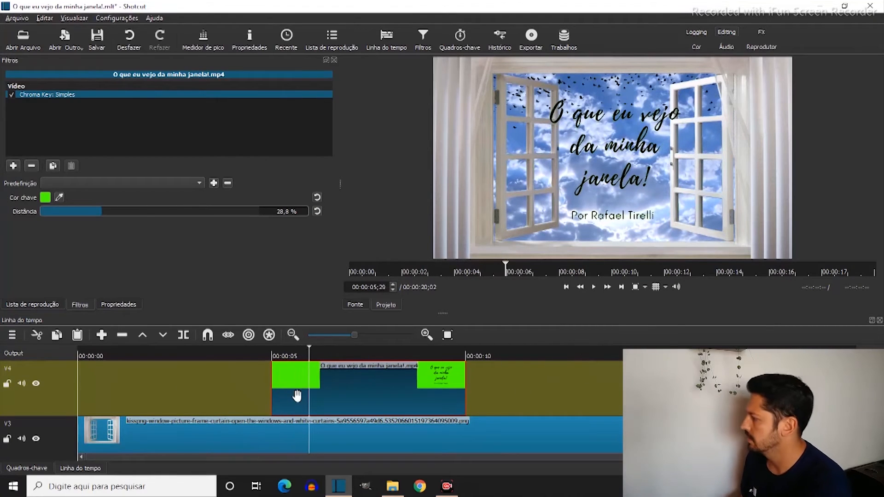
Add a short video fade-in to the start of the title clip on V4 and play it back
mouse_move(275, 366)
left_click_drag(276, 366, 297, 364)
key("space")
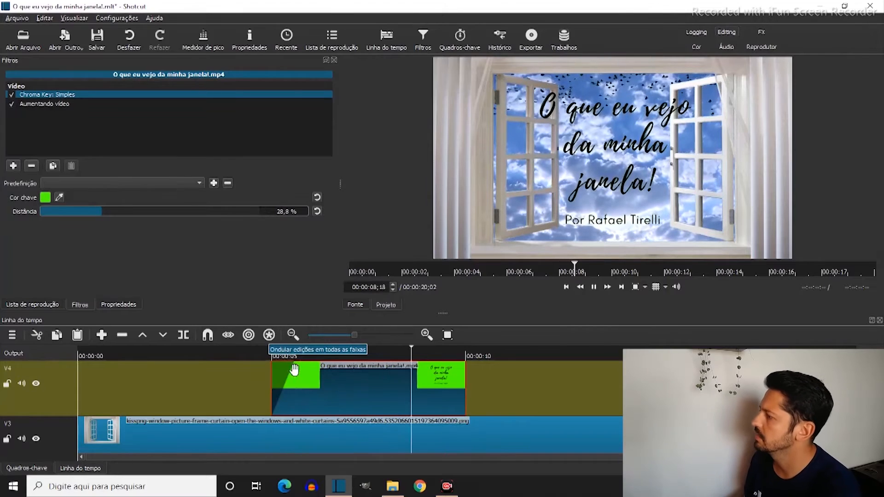
key("space")
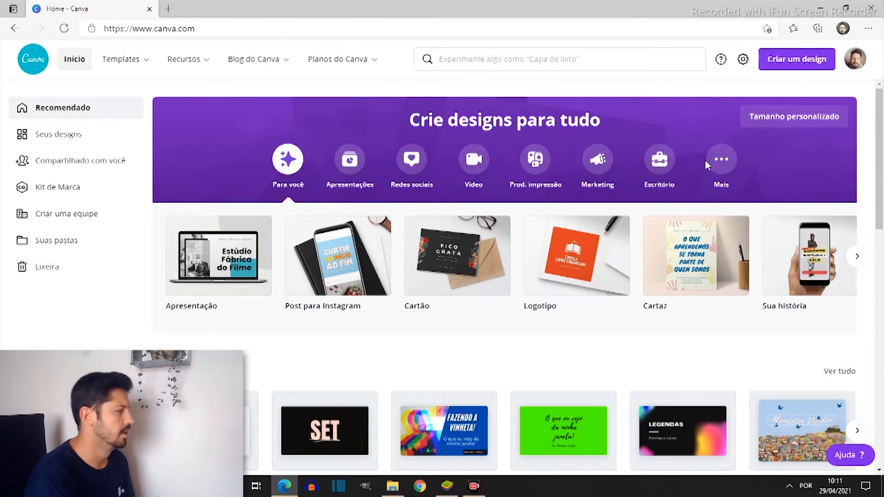
Create a new Vídeo design with a custom size of 1920 × 1080 px
left_click(785, 71)
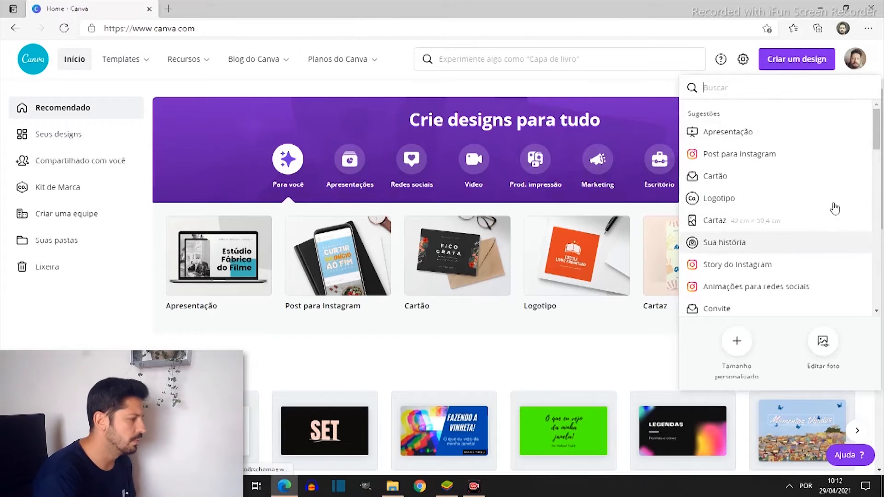
left_click(737, 343)
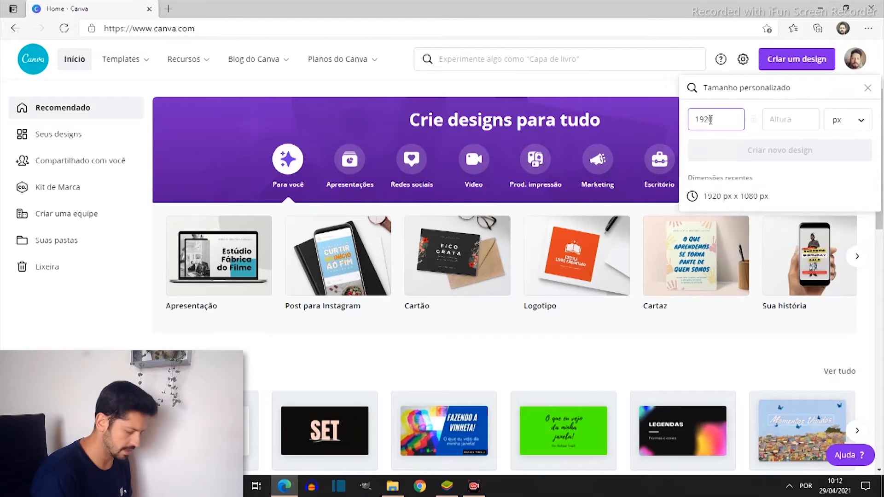
key("Tab")
type("1080")
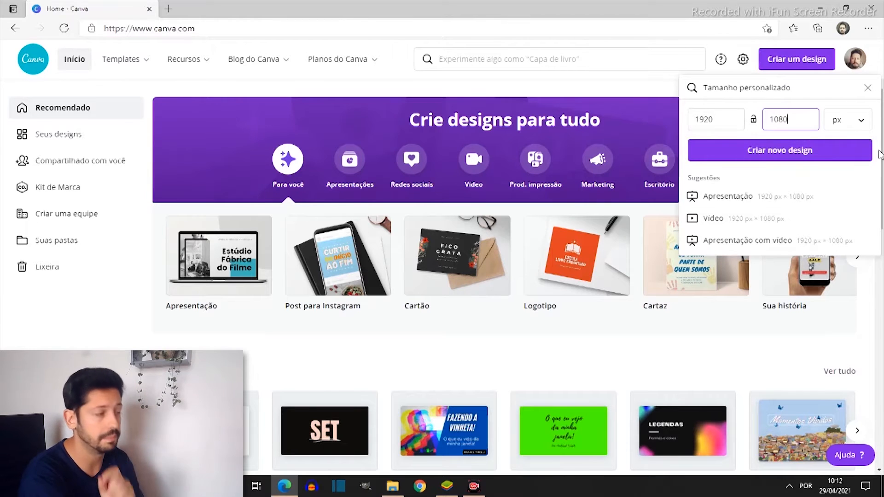
left_click(869, 126)
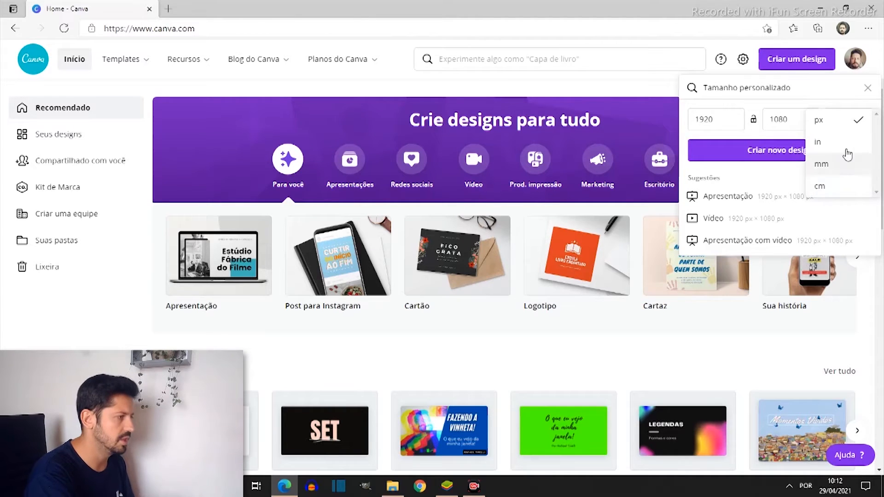
left_click(836, 124)
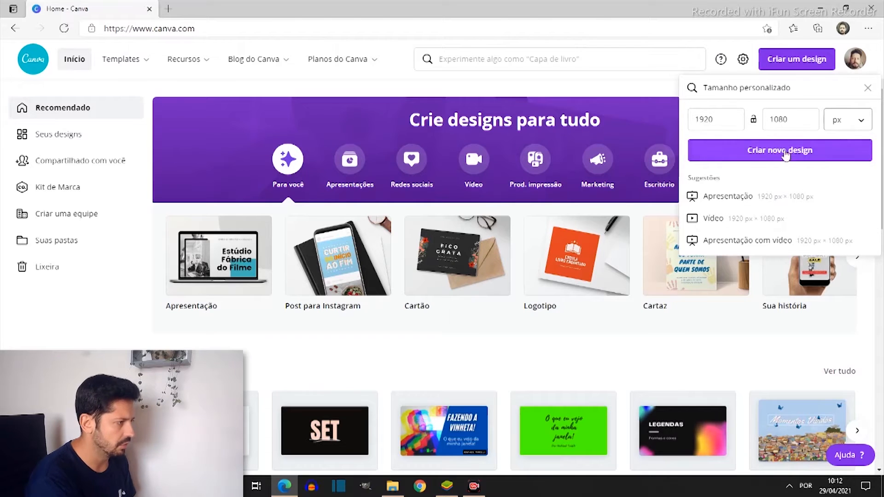
left_click(745, 226)
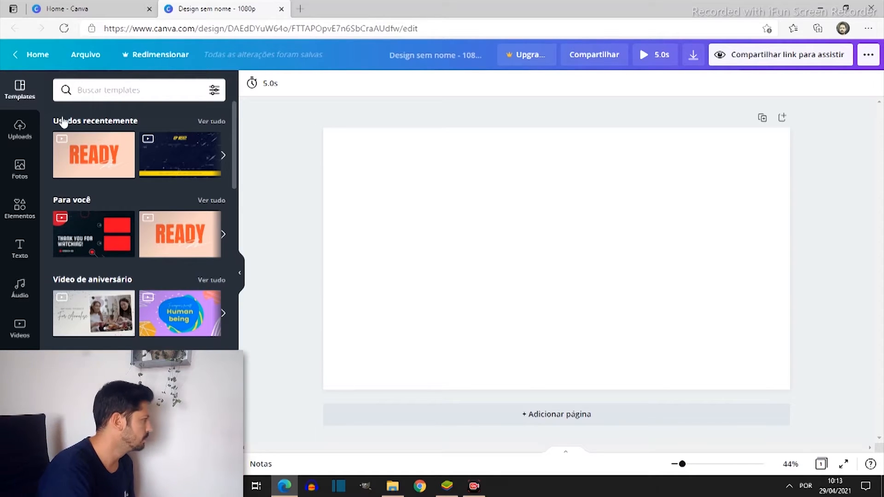
Place the uploaded open white window image on the page and enlarge it, centred, to the full page height
left_click(20, 131)
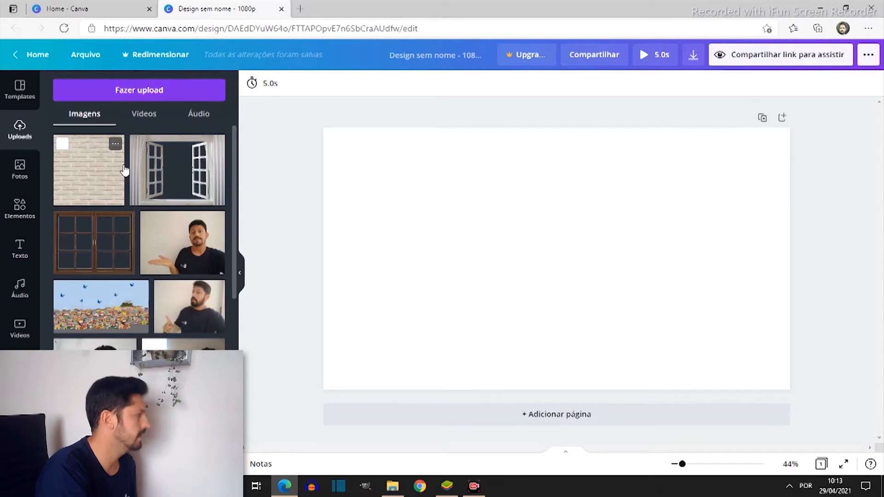
left_click(147, 115)
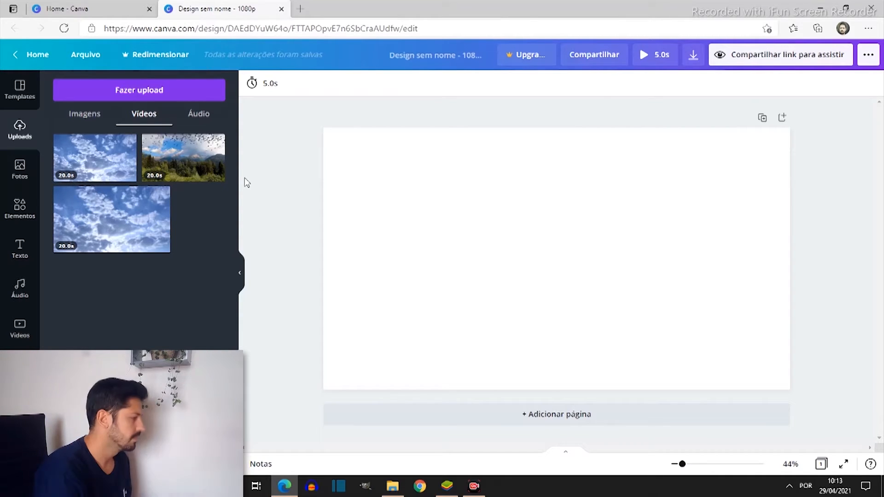
left_click(88, 114)
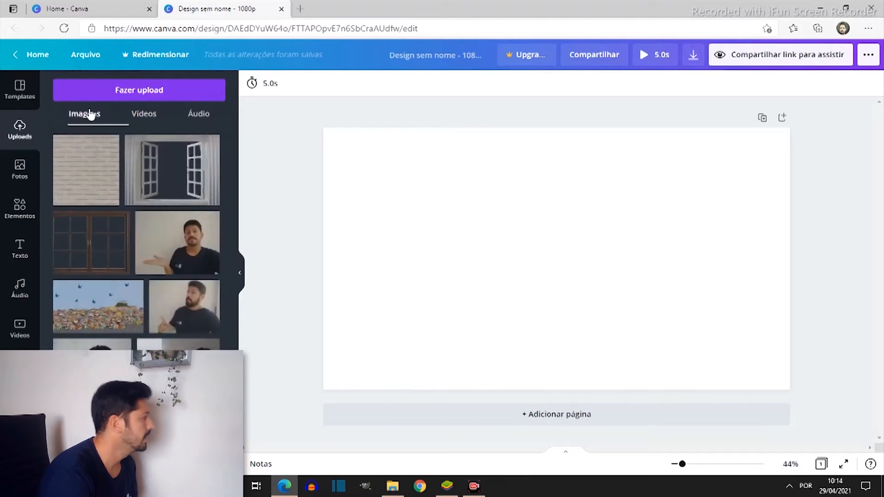
left_click(183, 176)
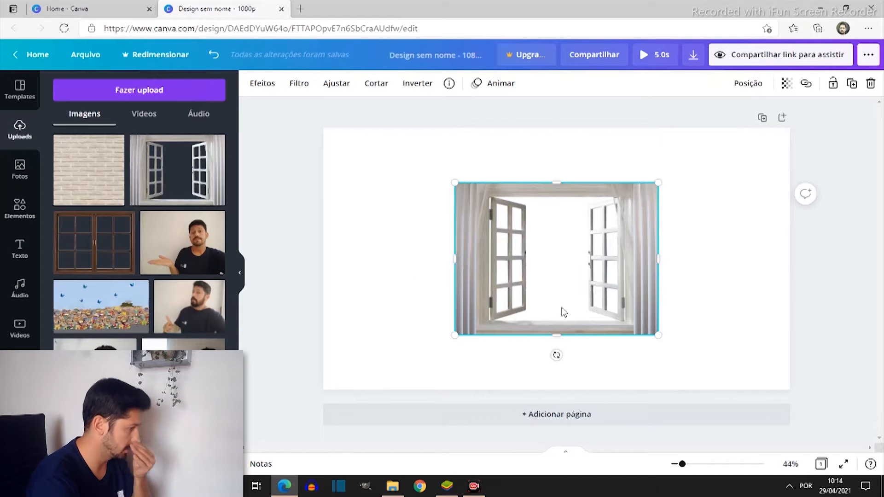
left_click_drag(659, 336, 734, 392)
left_click_drag(457, 184, 382, 129)
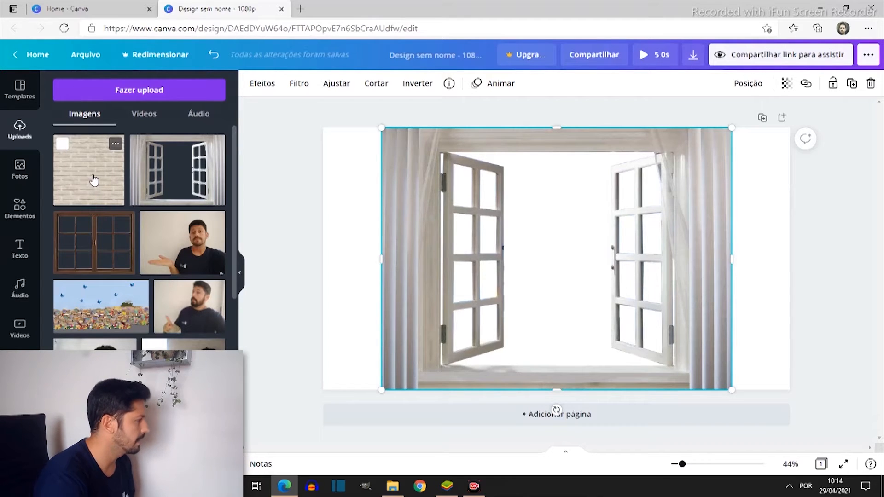
Add the uploaded brick wall image at full page height to fill the gap left of the window and send it to the back
left_click_drag(93, 180, 401, 317)
left_click_drag(382, 186, 381, 128)
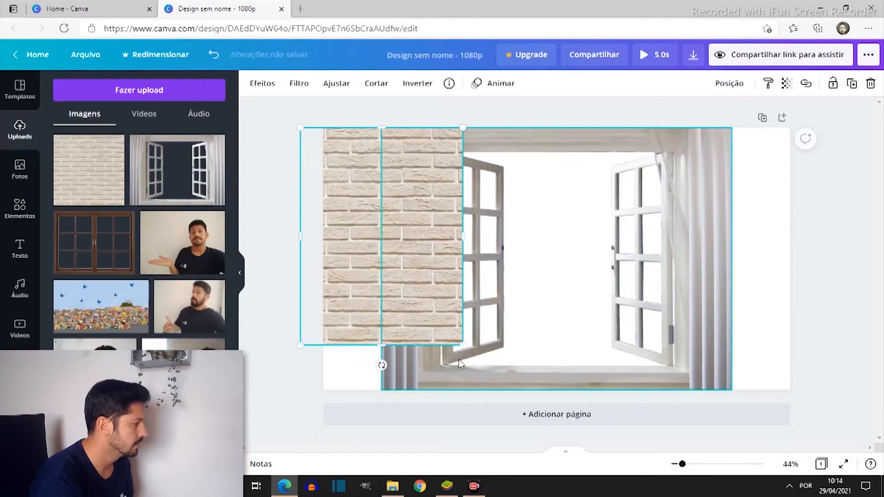
left_click_drag(466, 349, 495, 390)
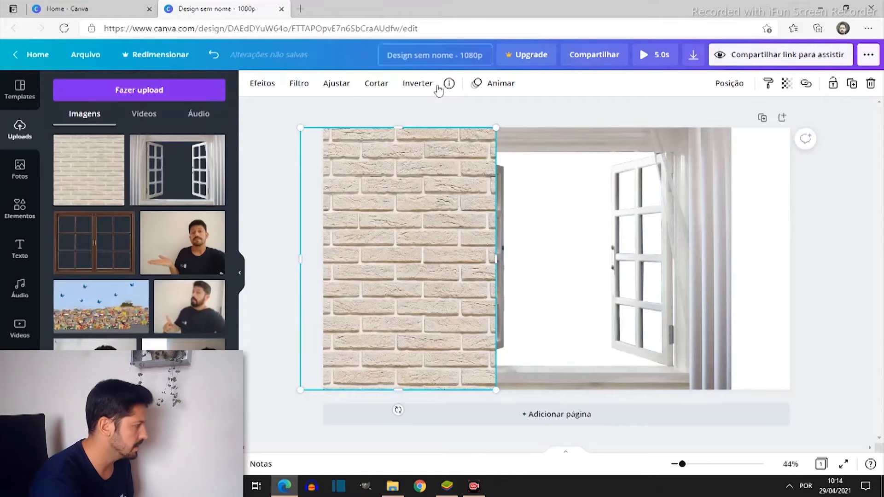
left_click_drag(380, 286, 317, 279)
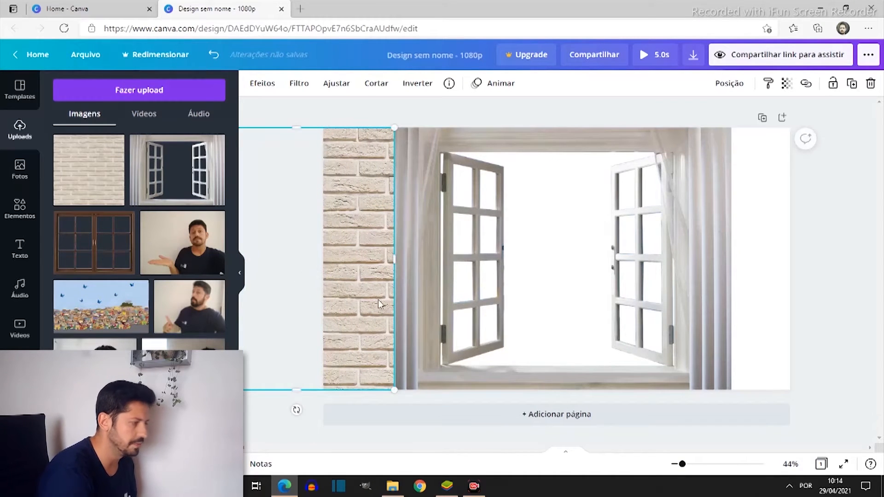
right_click(345, 266)
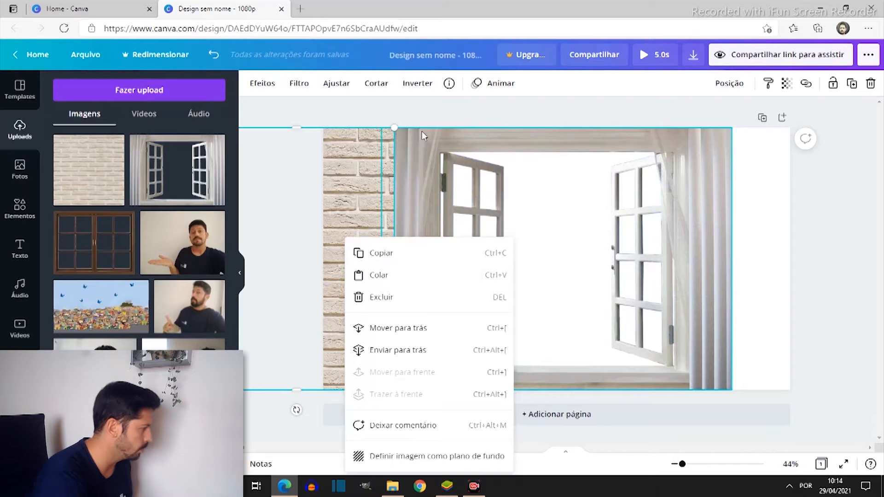
left_click(408, 351)
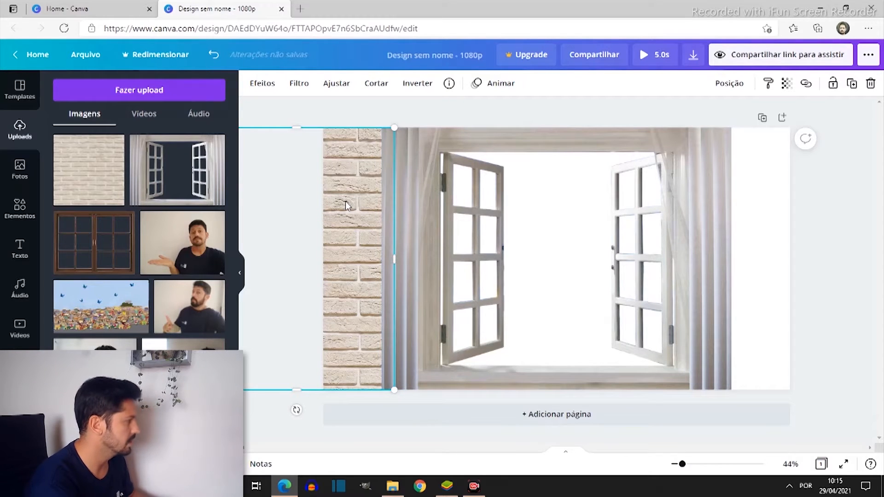
Place a copy of the brick wall in the gap right of the window and send it to the back
left_click_drag(367, 195, 827, 211)
left_click_drag(760, 218, 803, 226)
right_click(755, 249)
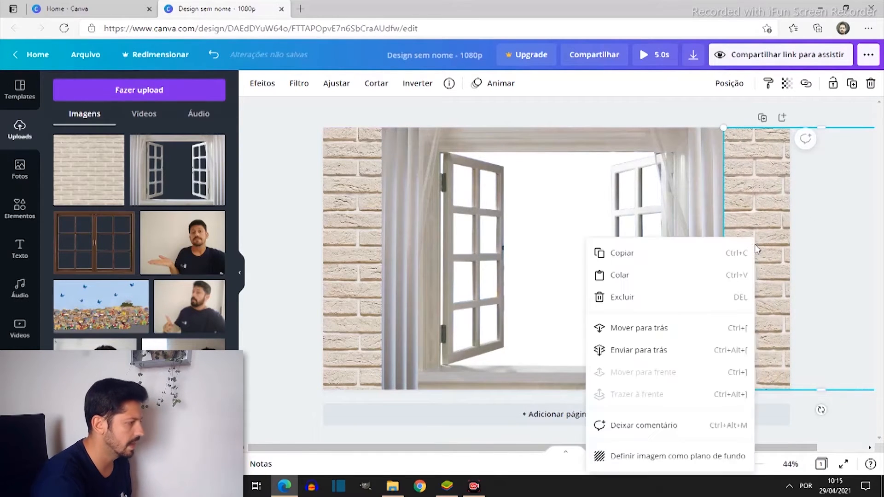
left_click(654, 356)
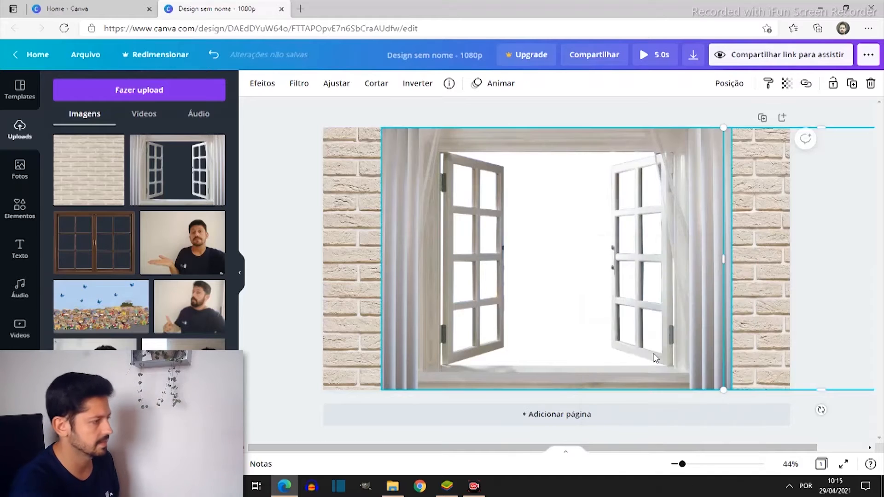
left_click(788, 318)
left_click(576, 399)
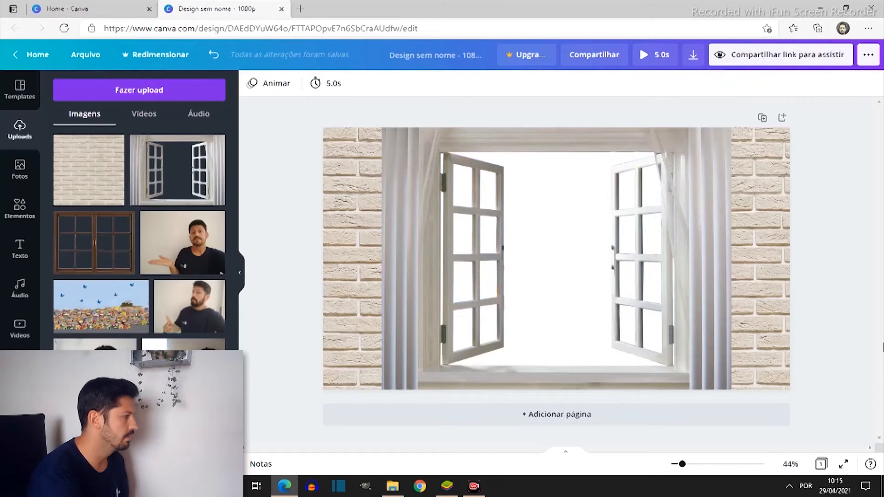
Search the window image's effects for "sombra", and replace the query with "shadow"
left_click(489, 294)
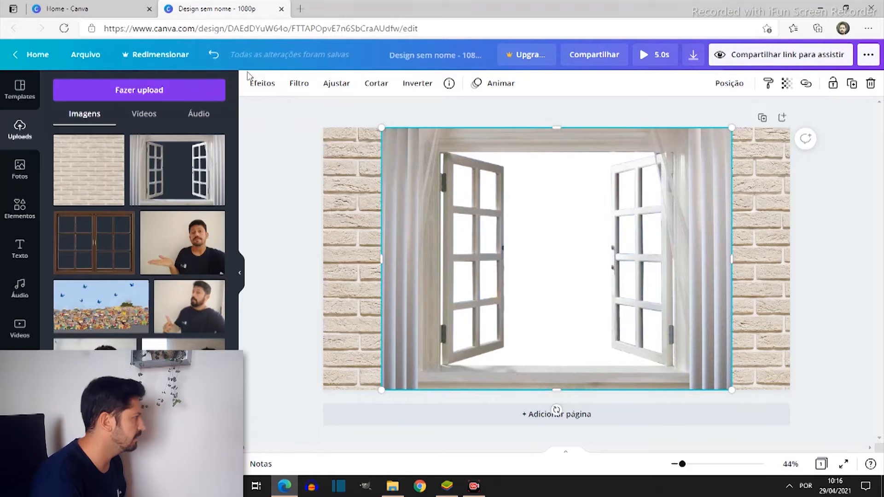
left_click(260, 84)
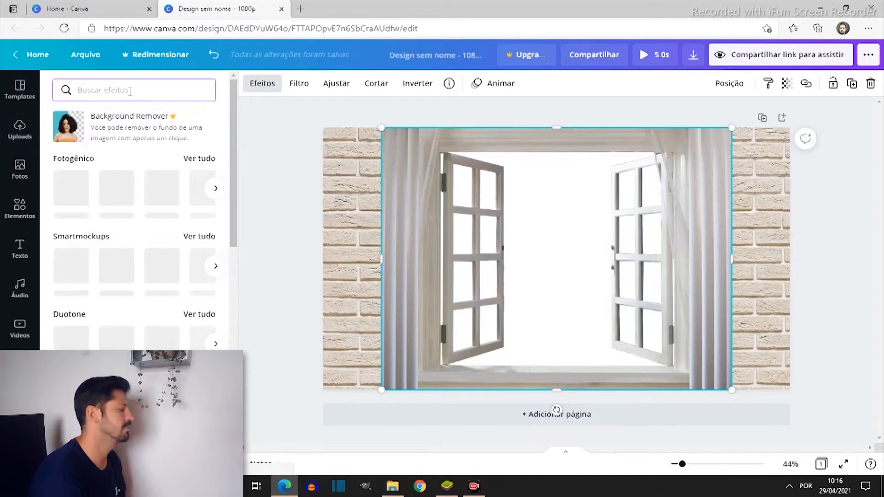
type("sombra")
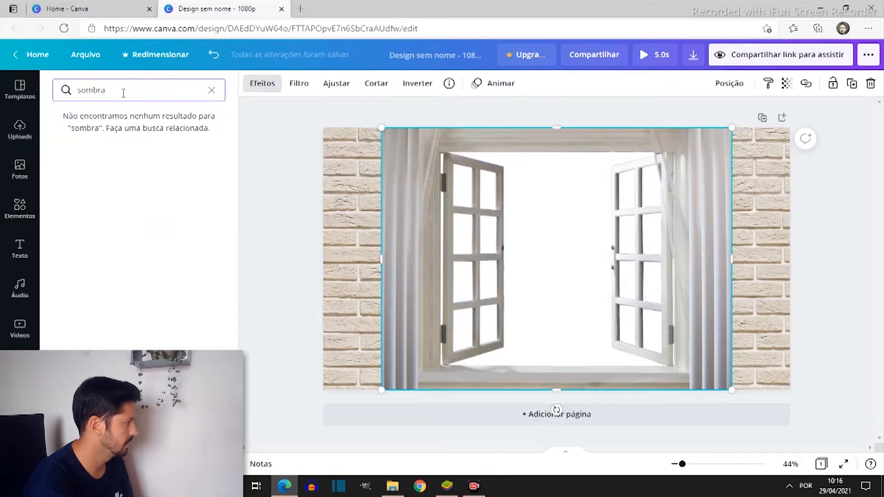
left_click_drag(132, 89, 42, 92)
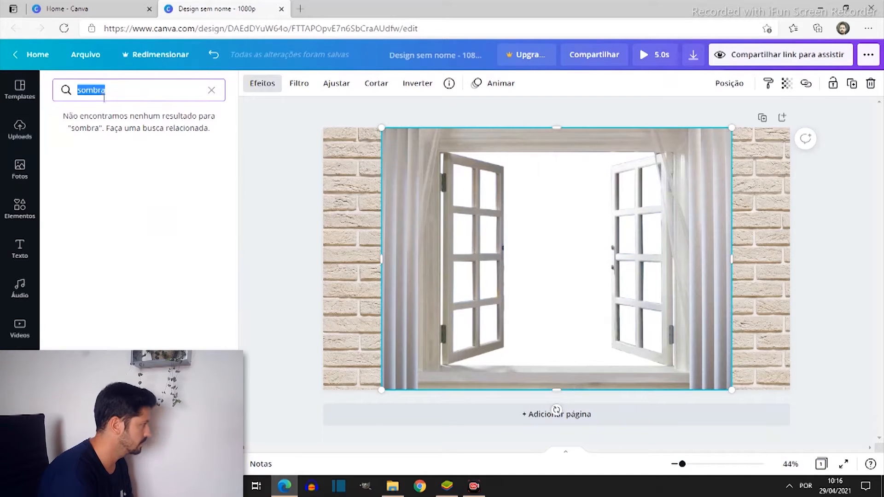
type("shadow")
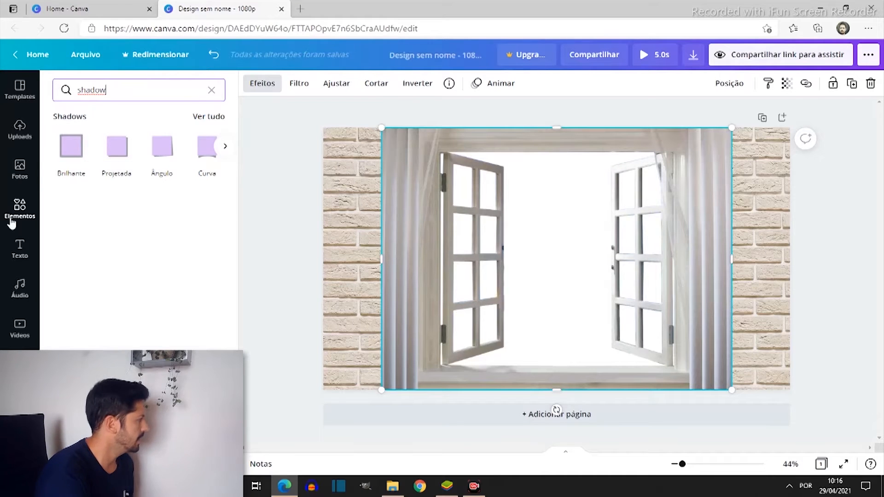
Try the Brilhante, Projetada, Ângulo and remaining shadow styles on the window image to compare them
left_click(68, 155)
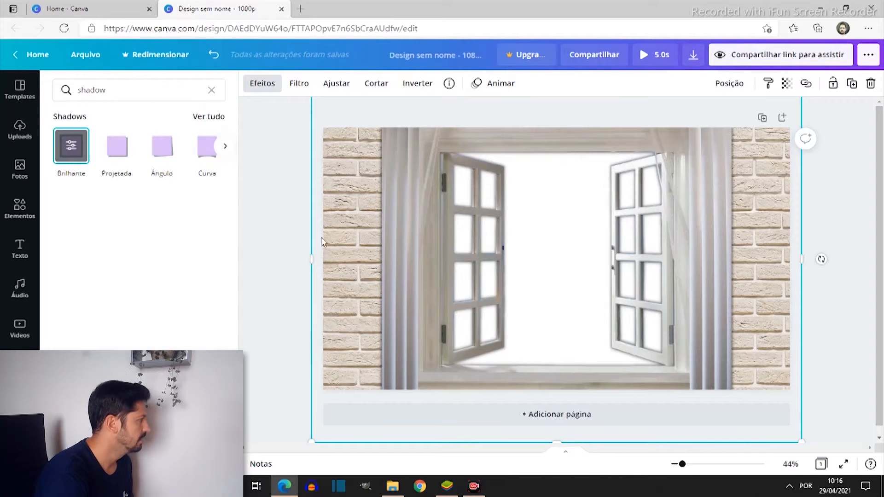
left_click(116, 146)
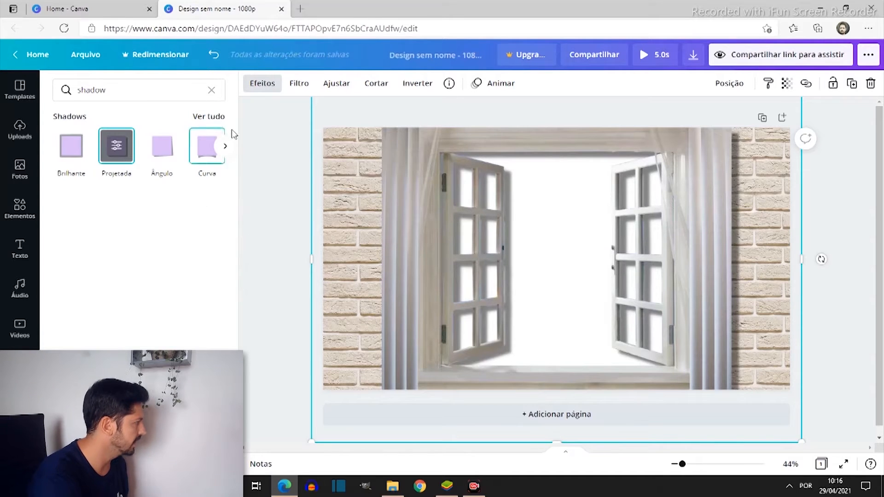
left_click(172, 140)
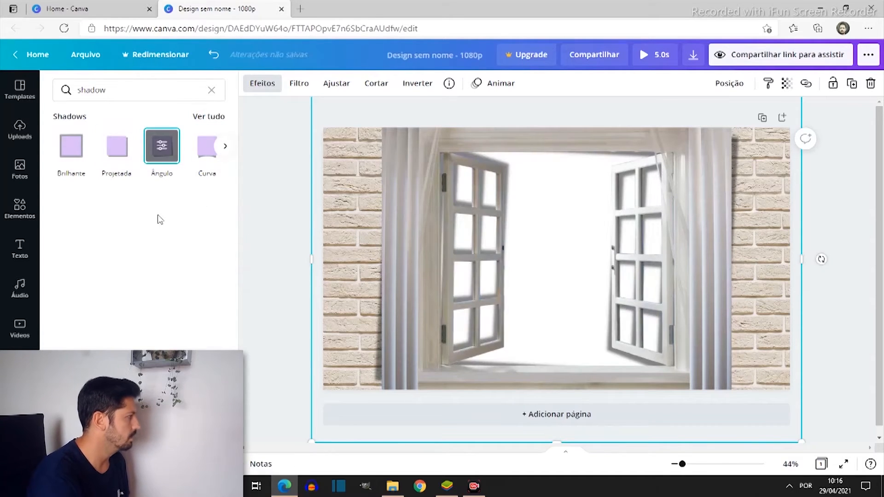
left_click(223, 145)
left_click(106, 165)
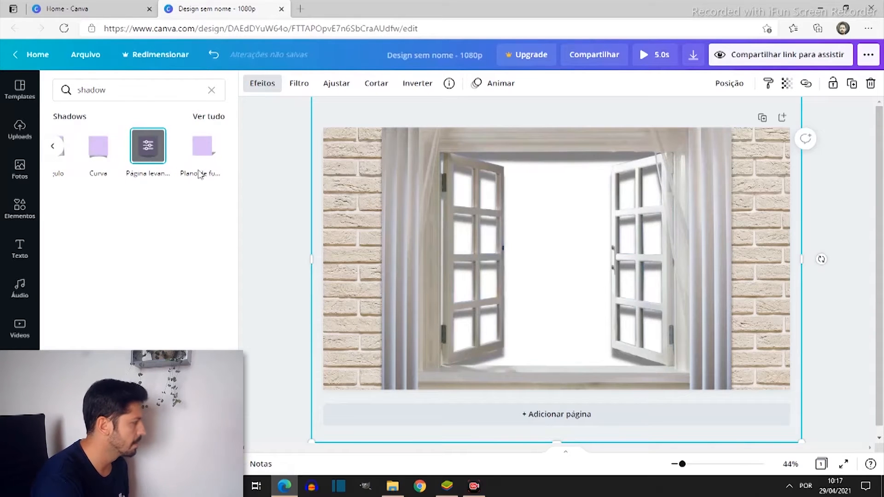
left_click(204, 149)
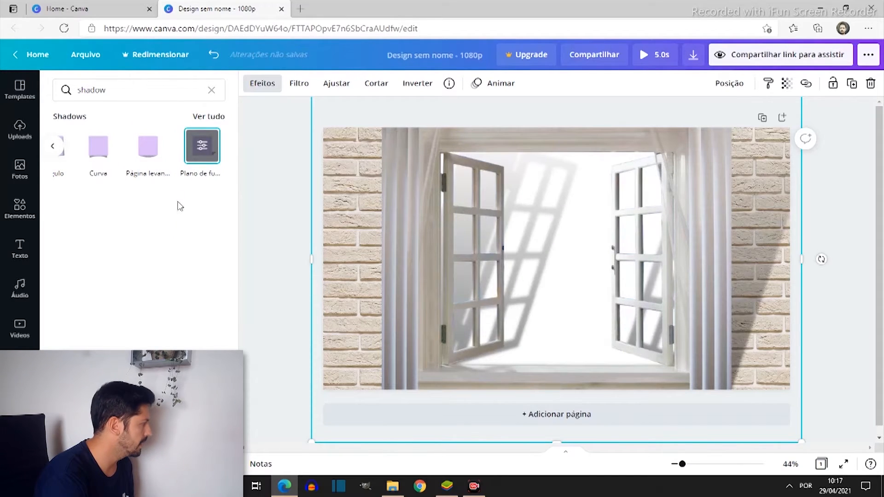
left_click(53, 146)
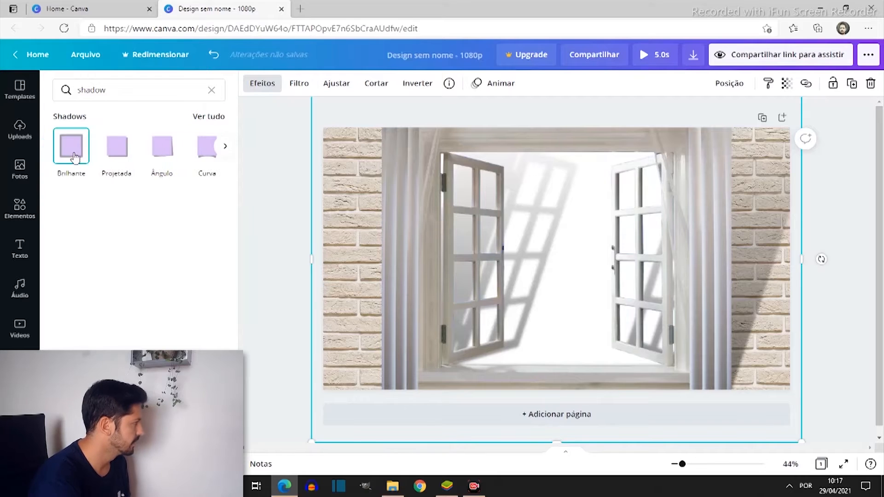
Apply the Brilhante shadow to the window image with size 13, transparency 50 and blur 6
left_click(74, 157)
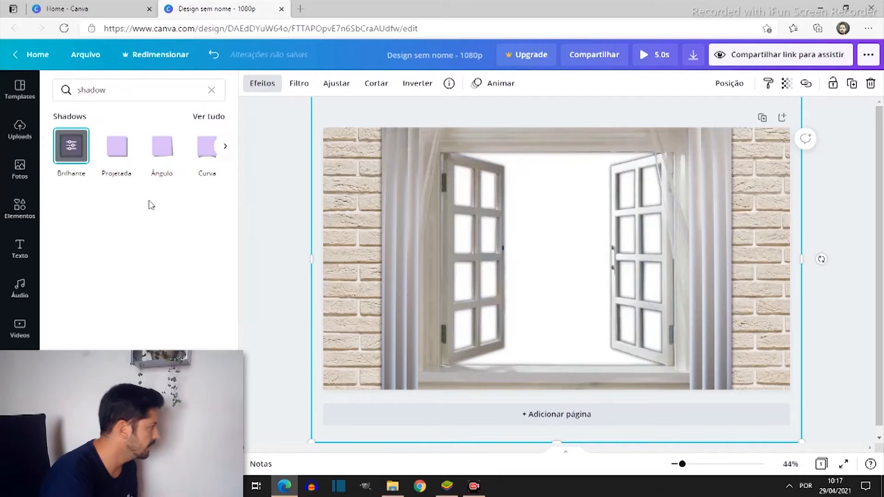
left_click(71, 147)
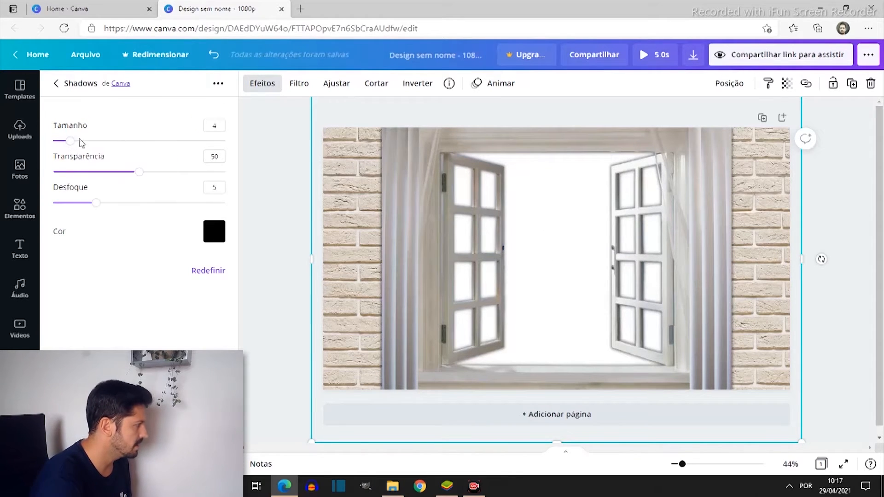
left_click_drag(71, 141, 130, 141)
mouse_move(144, 175)
left_mouse_down()
mouse_move(95, 174)
mouse_move(140, 175)
left_mouse_up()
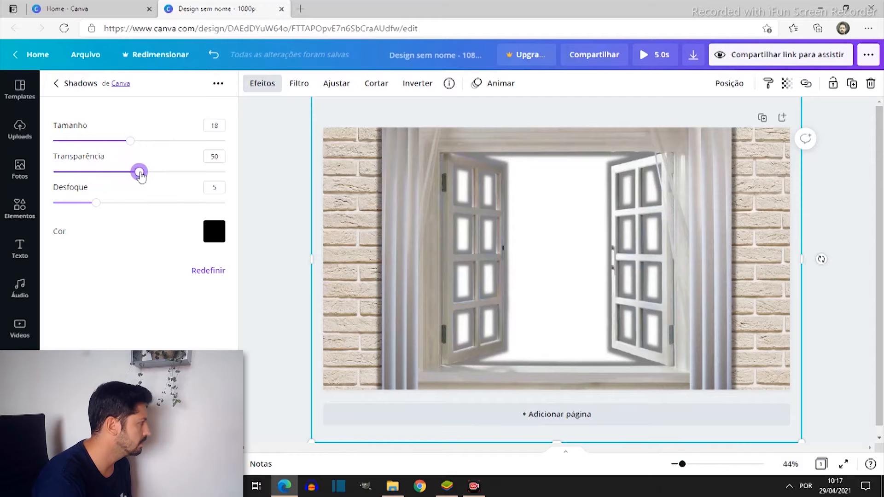
left_click_drag(95, 202, 134, 205)
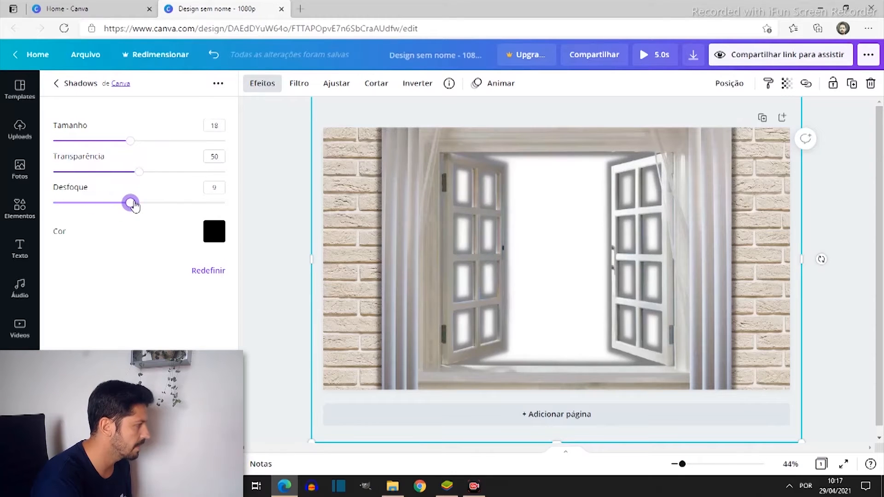
left_click_drag(130, 203, 105, 207)
left_click_drag(129, 143, 113, 157)
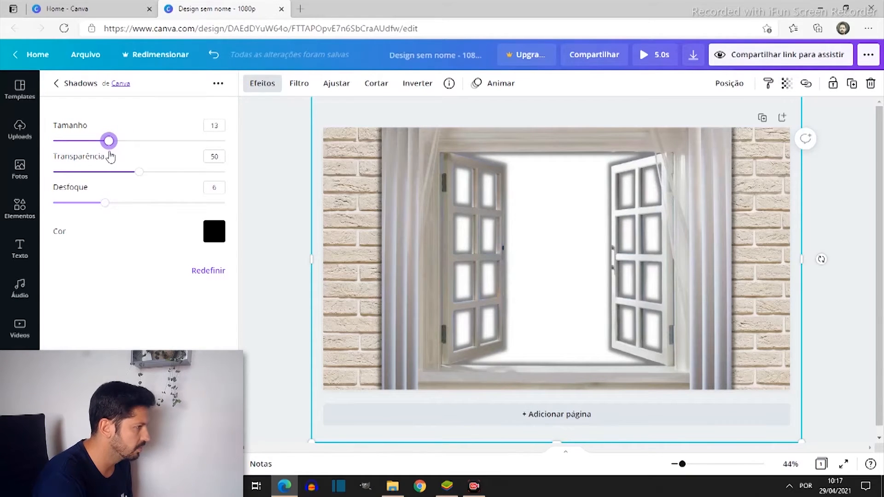
Refine the window image's Brilhante shadow to size 8, transparency 39 and blur 10, and clear the effects search
left_click_drag(108, 157, 91, 165)
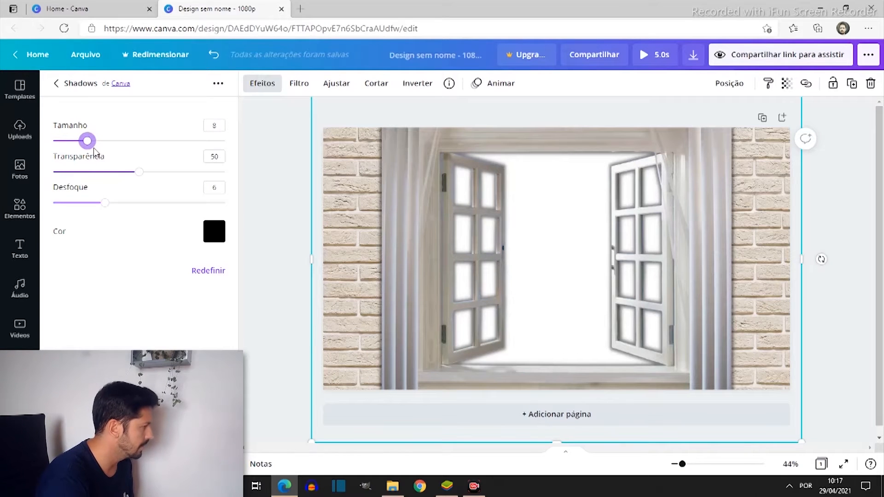
left_click_drag(139, 173, 11, 221)
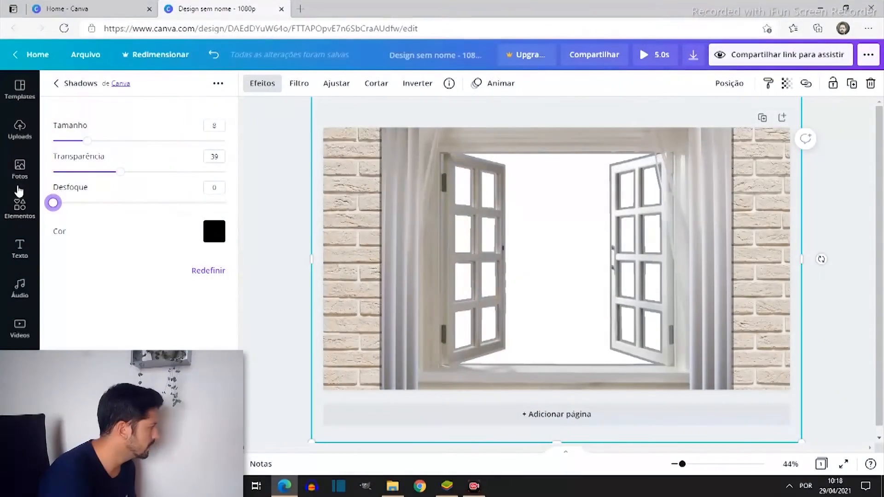
left_click_drag(53, 203, 139, 200)
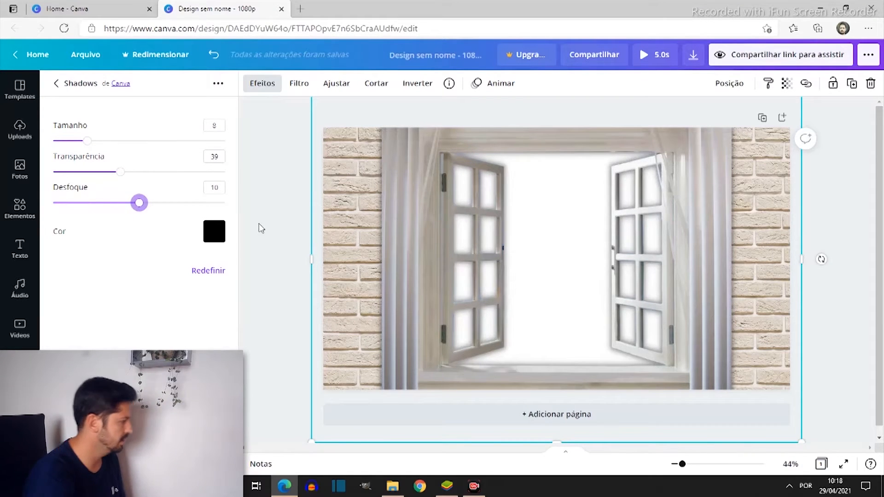
left_click(56, 84)
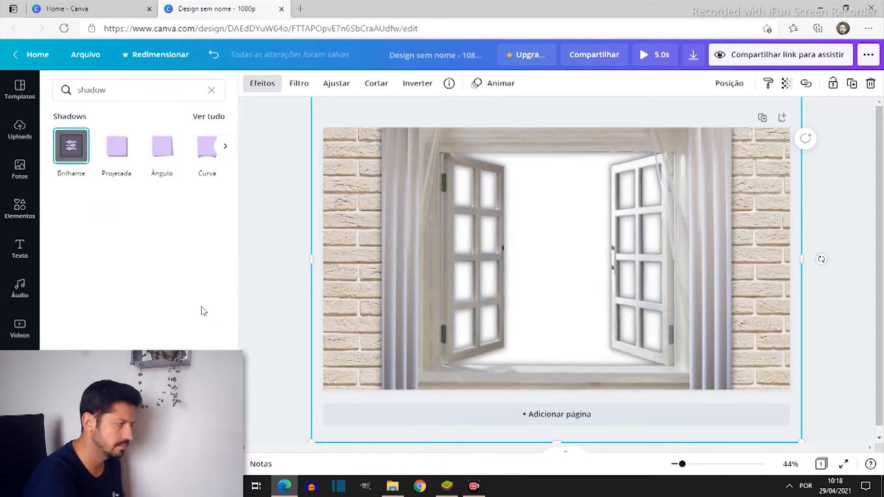
left_click(386, 276)
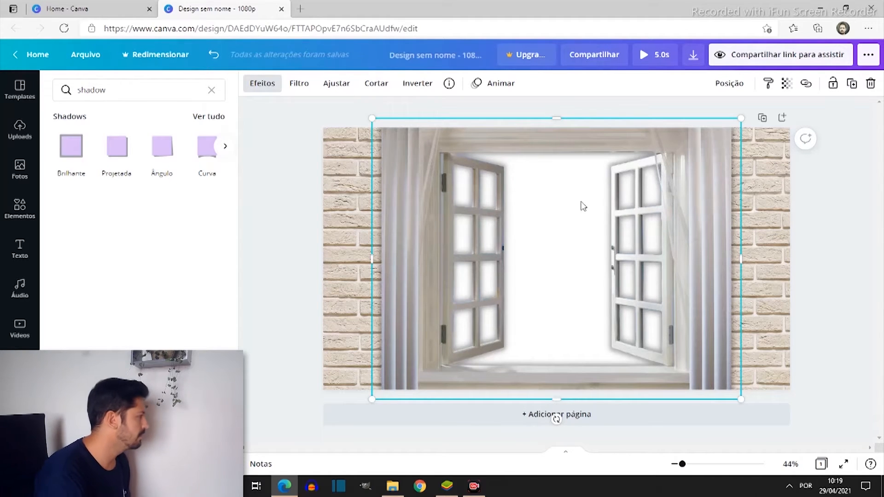
left_click(212, 91)
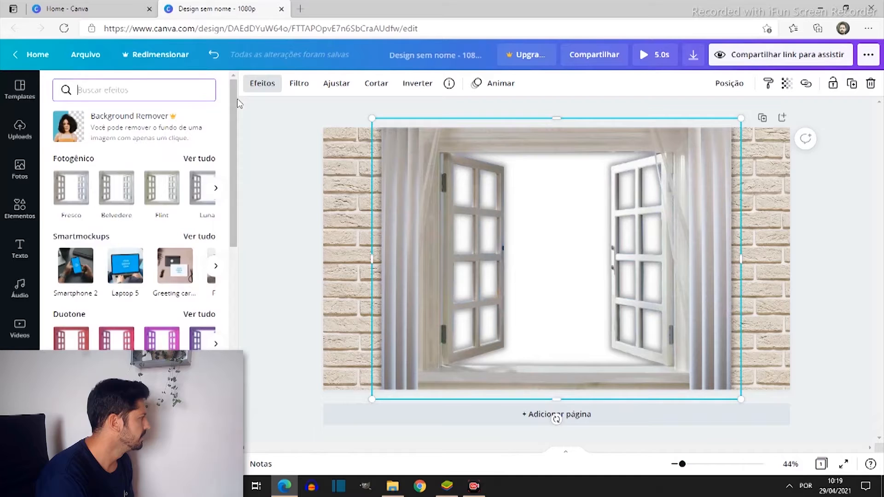
Add the uploaded 20-second mountain video with birds to the page and enlarge it to cover the whole page
left_click(19, 137)
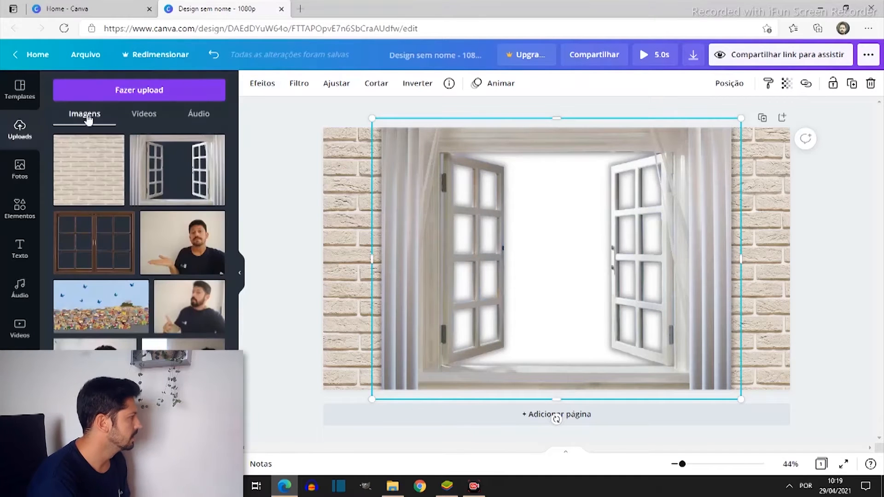
left_click(144, 114)
left_click_drag(183, 157, 557, 258)
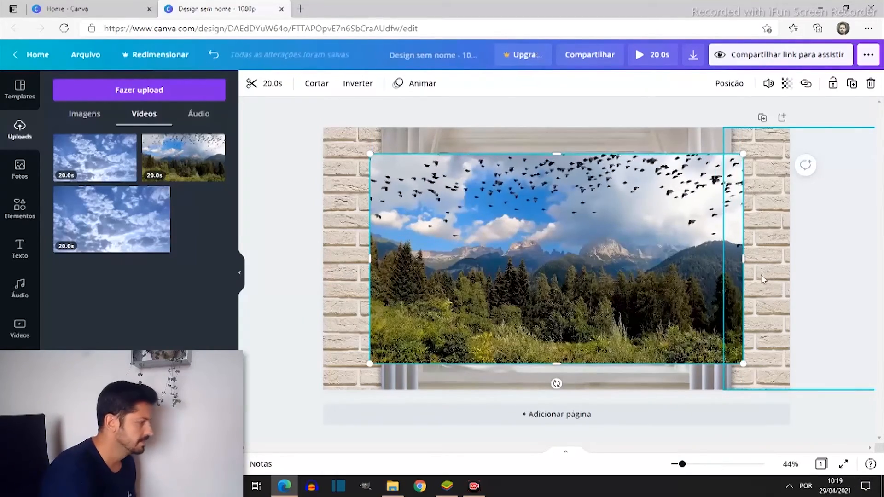
mouse_move(556, 322)
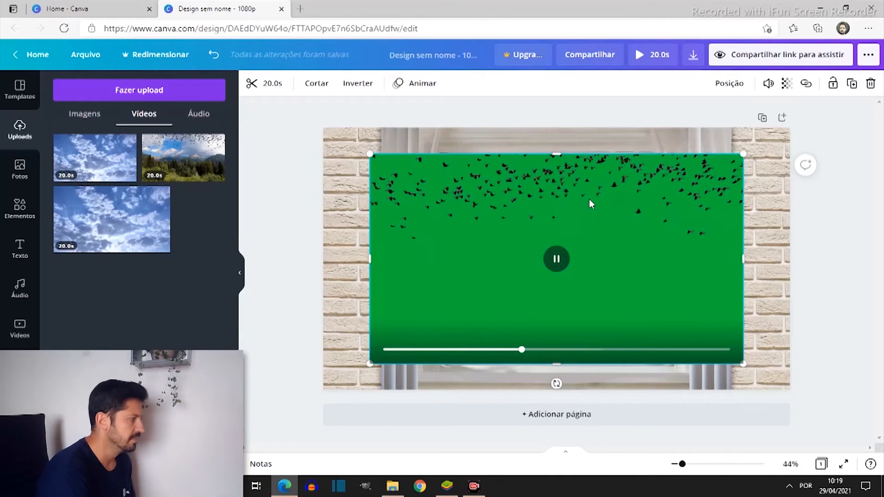
left_click(386, 172)
left_click_drag(369, 154, 327, 137)
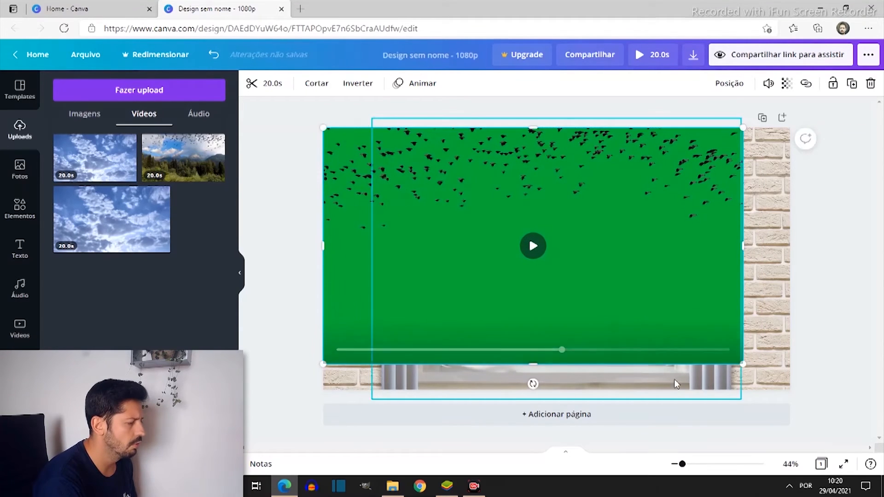
left_click_drag(744, 366, 790, 389)
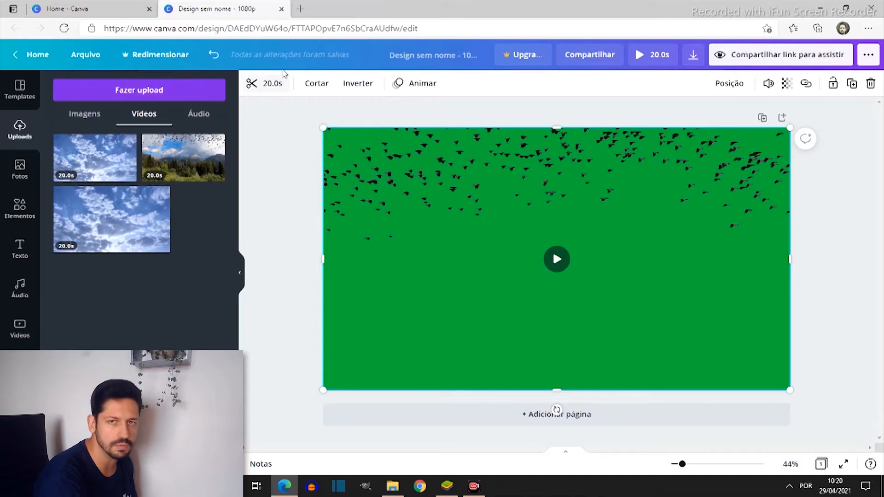
Trim the start of the birds video to 5.6 s so only its green-screen part is kept
left_click(261, 94)
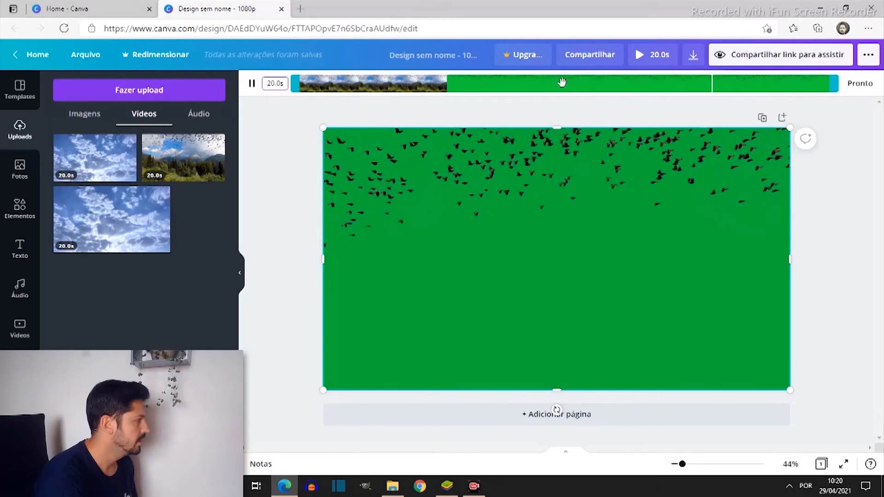
left_click_drag(293, 83, 445, 90)
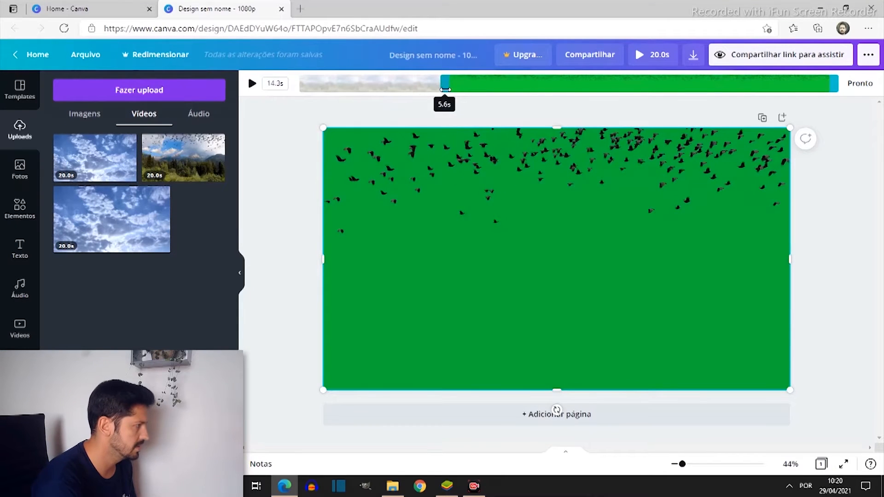
left_click_drag(445, 89, 444, 90)
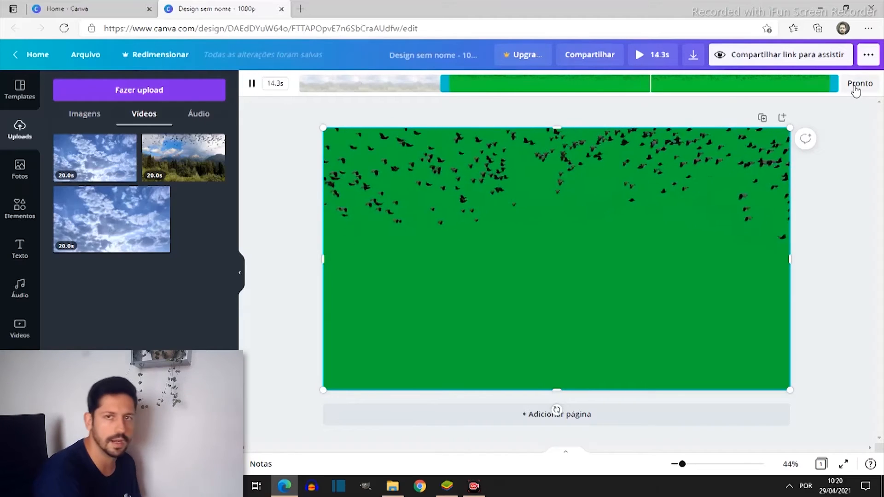
left_click(857, 88)
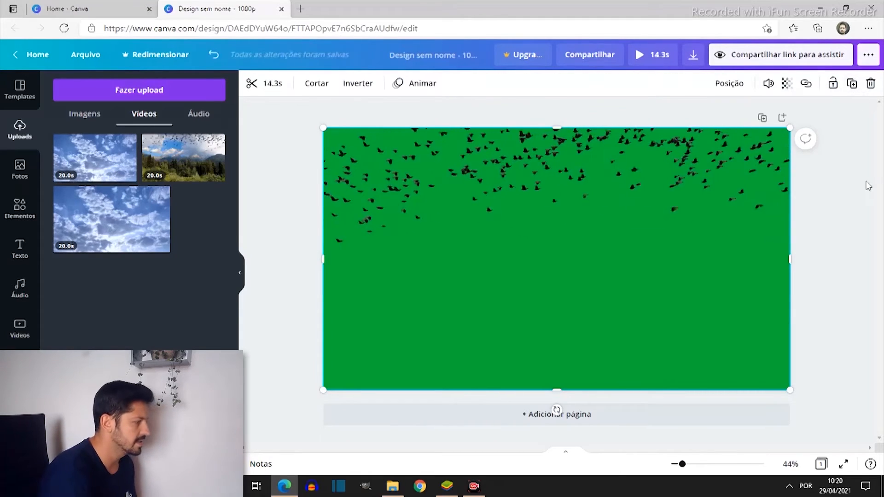
Send the green-screen birds video to the back, behind the window and brick walls, and preview its playback
mouse_move(763, 293)
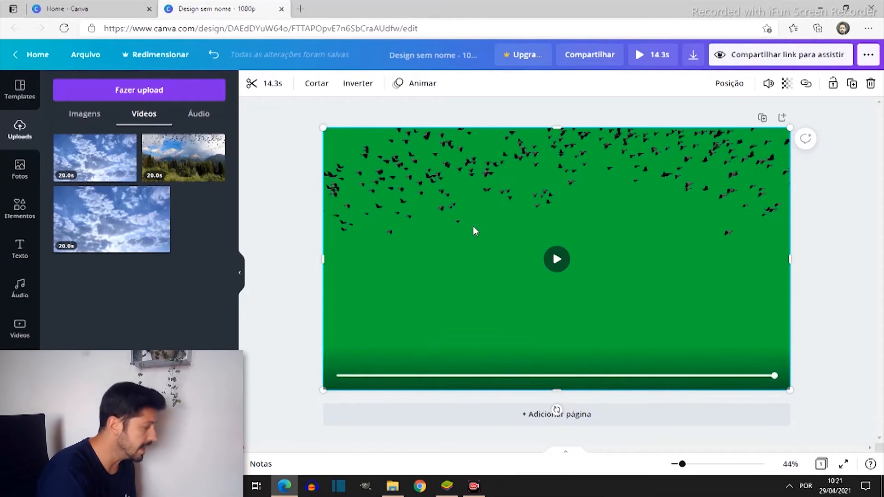
right_click(487, 299)
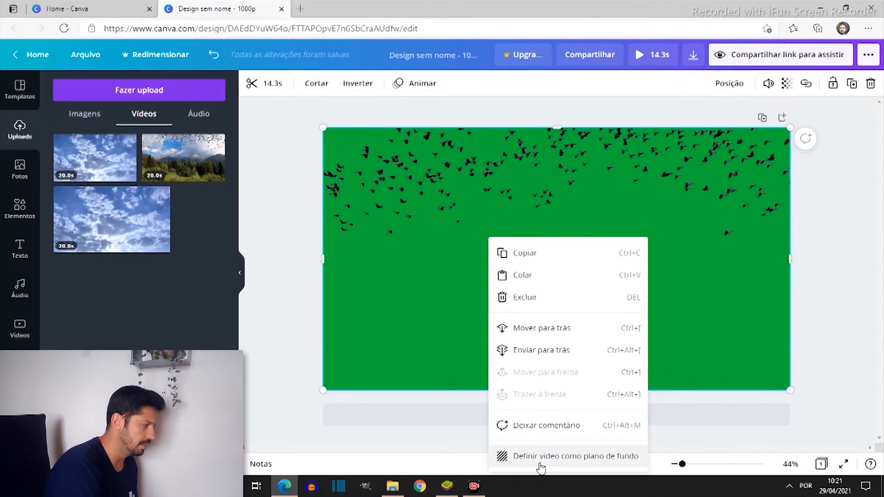
left_click(575, 352)
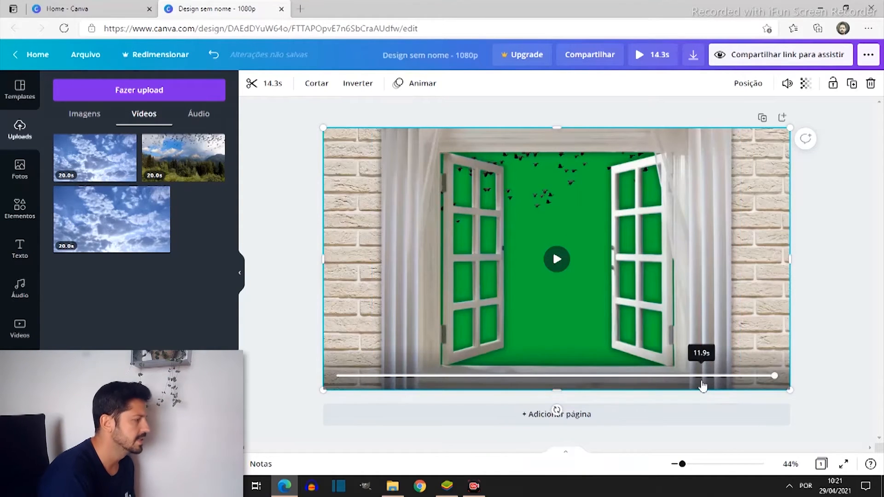
left_click(557, 259)
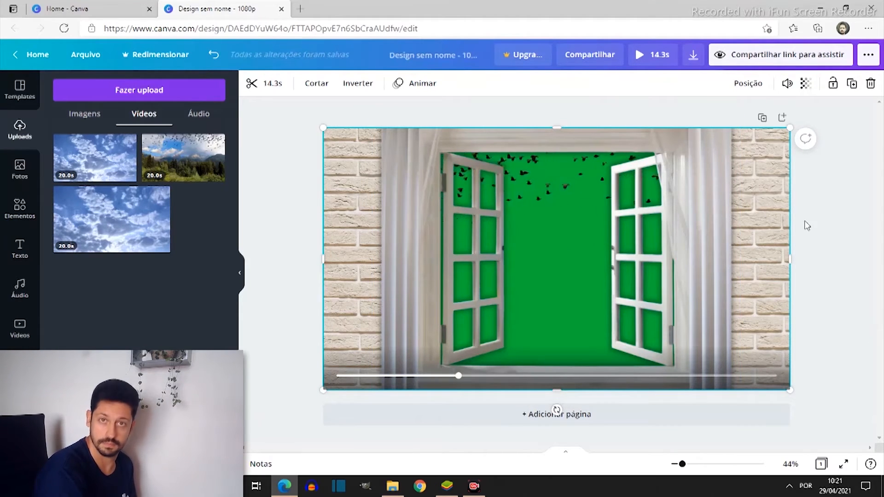
left_click(569, 266)
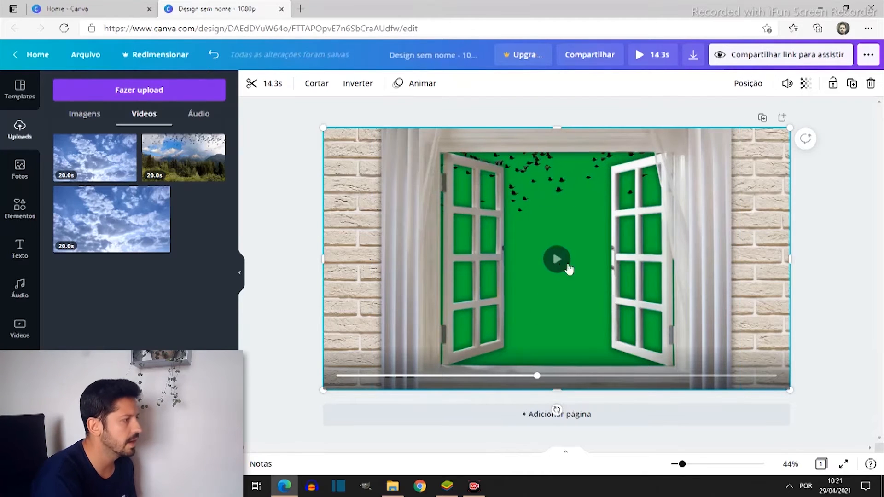
Download the finished window design as an MP4 video
left_click(695, 56)
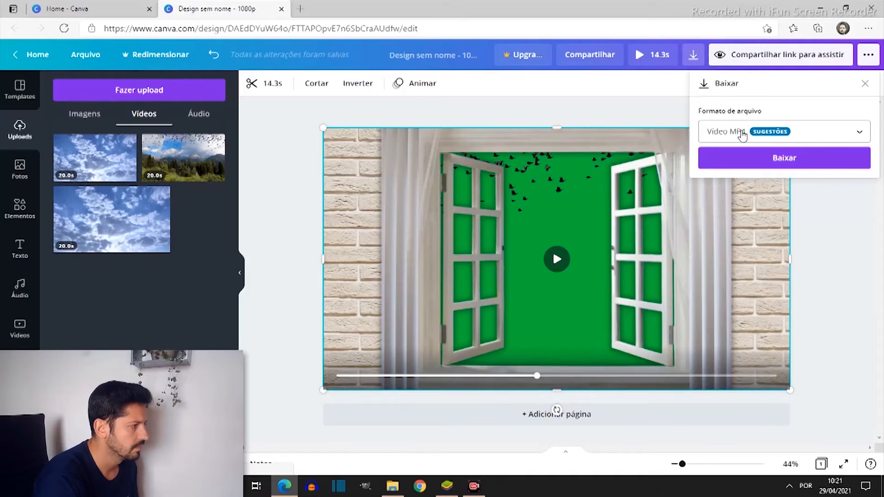
left_click(849, 132)
left_click(777, 190)
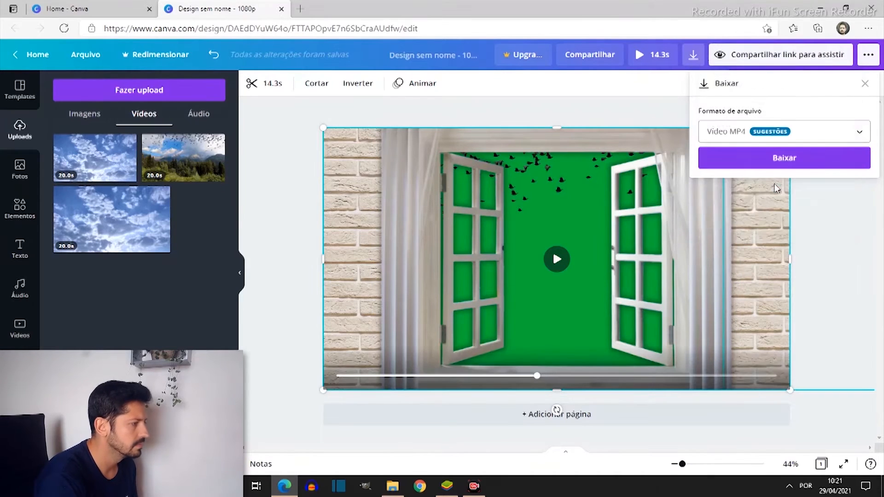
left_click(801, 162)
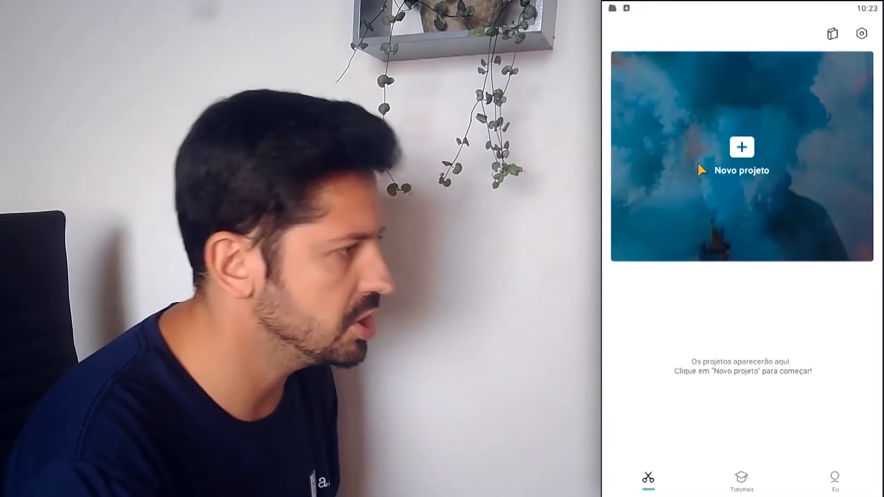
Switch to CapCut and create a new project with the green-screen window video first and the cloudy sky video second
left_click(734, 146)
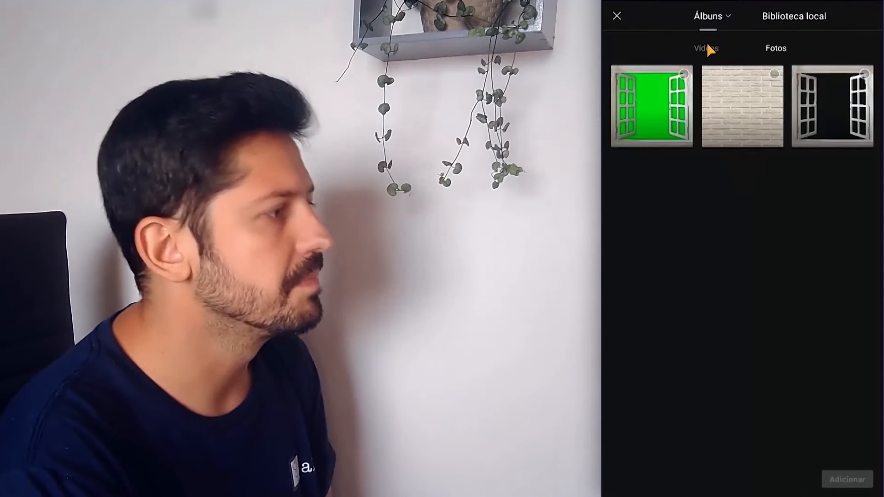
left_click(707, 47)
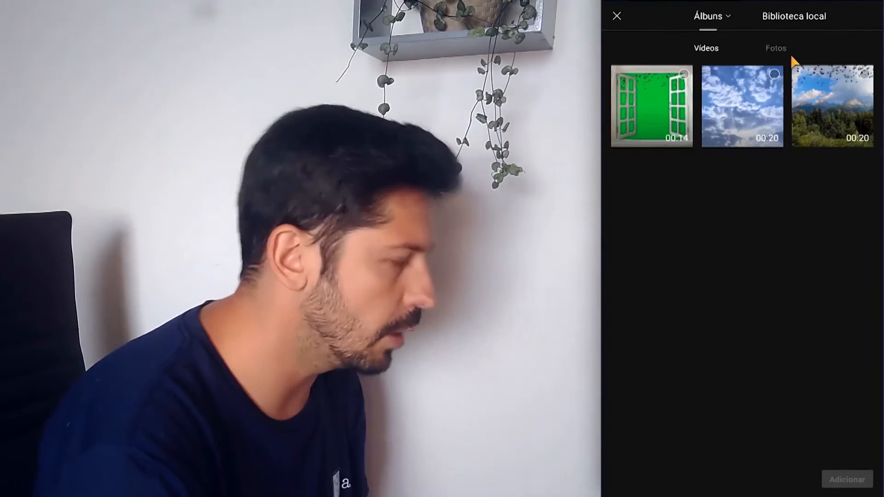
left_click(775, 74)
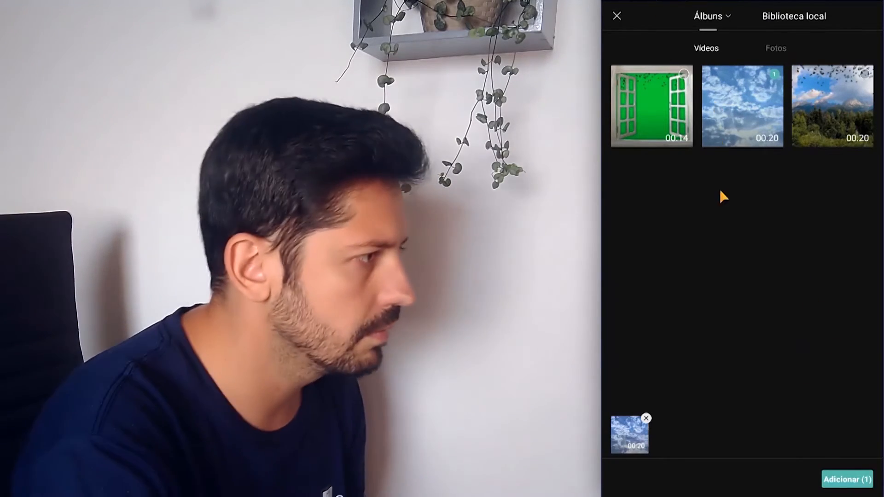
left_click(774, 75)
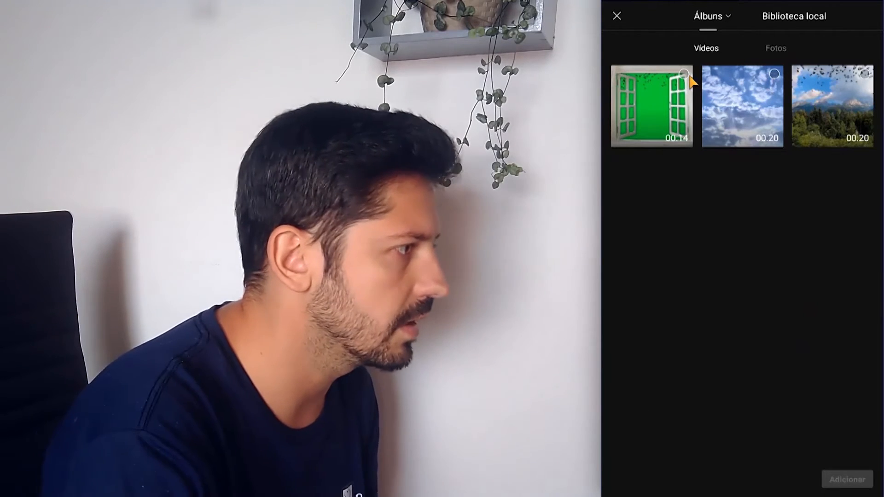
left_click(685, 75)
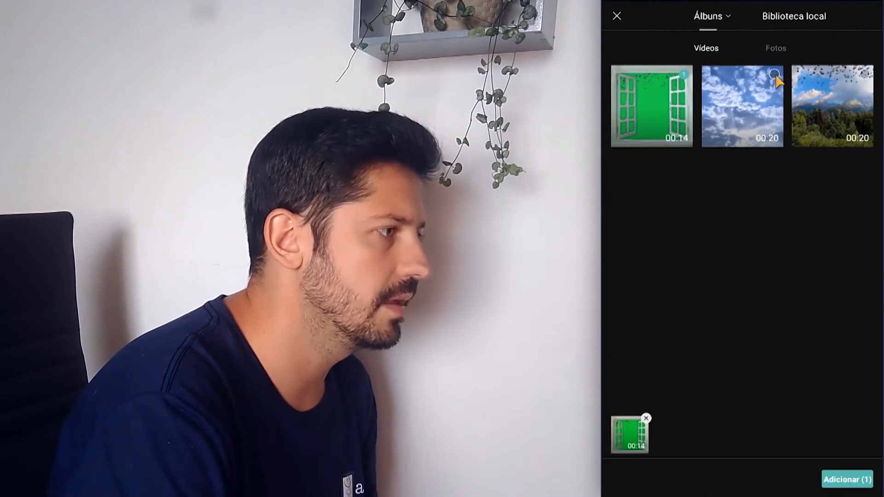
left_click(774, 74)
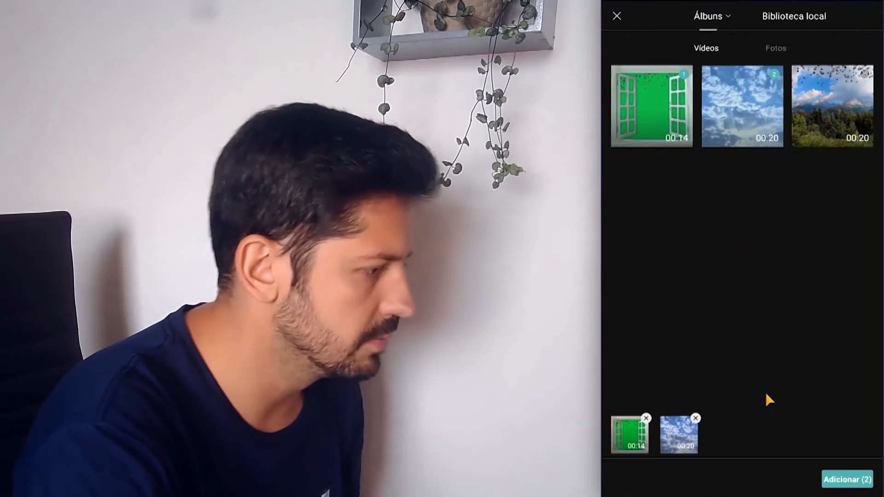
left_click(850, 482)
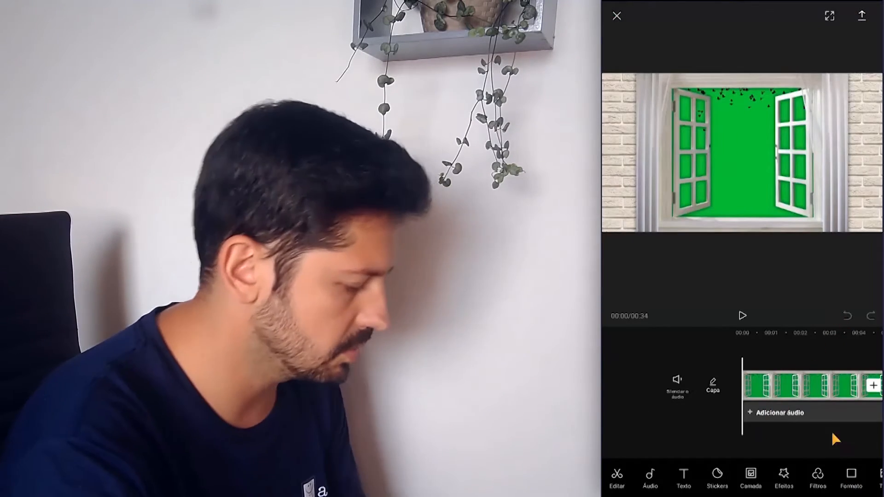
Add the green-screen window video as an overlay layer above the sky clip, at about 00:16 on the timeline
left_click_drag(828, 392, 686, 396)
left_click_drag(801, 391, 643, 403)
left_click_drag(819, 394, 722, 404)
scroll(791, 393, "down", 2)
scroll(790, 396, "down", 4)
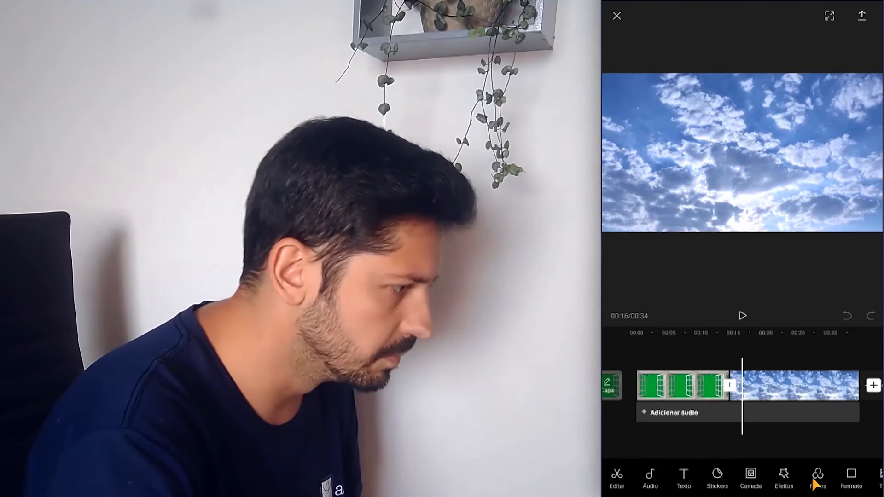
left_click(752, 478)
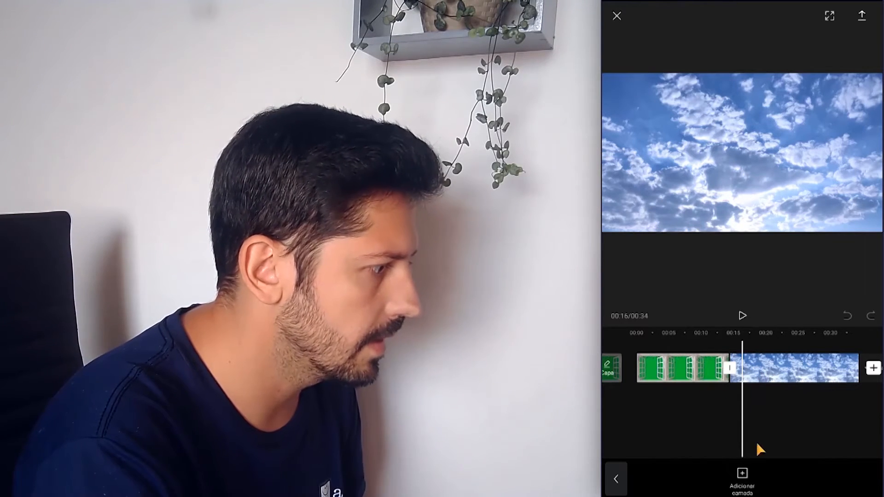
left_click(743, 479)
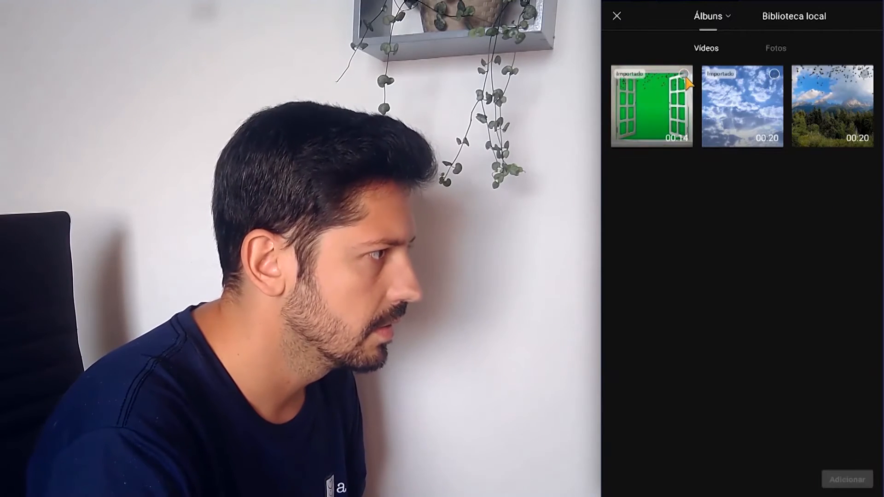
left_click(871, 476)
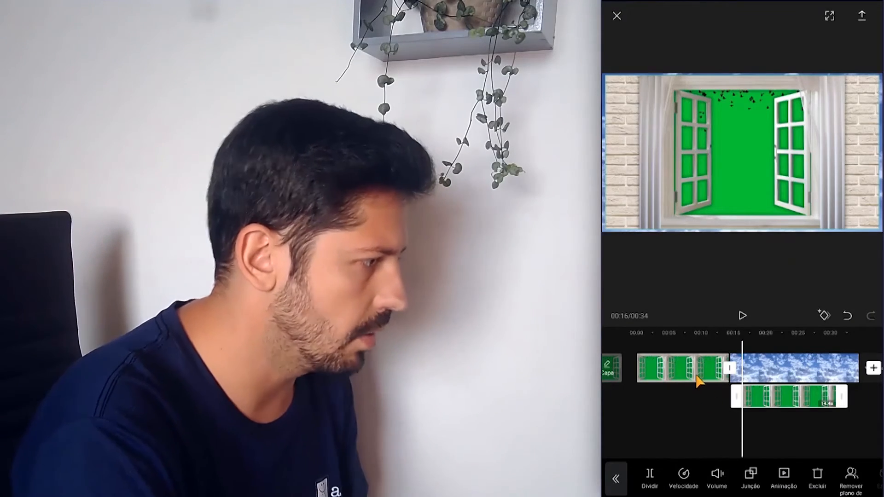
Delete the green-screen window clip from the main track and move the window overlay to the start of the sky clip
left_click(697, 377)
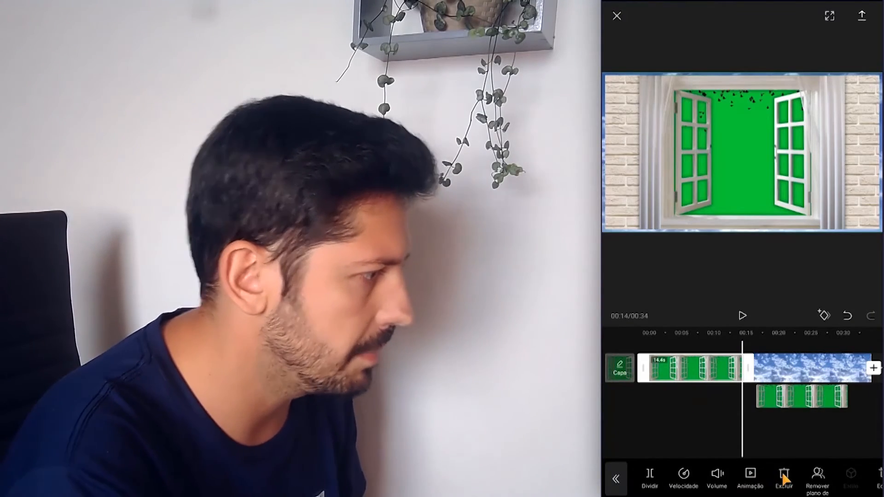
left_click(784, 481)
left_click(794, 407)
left_click_drag(794, 406, 671, 417)
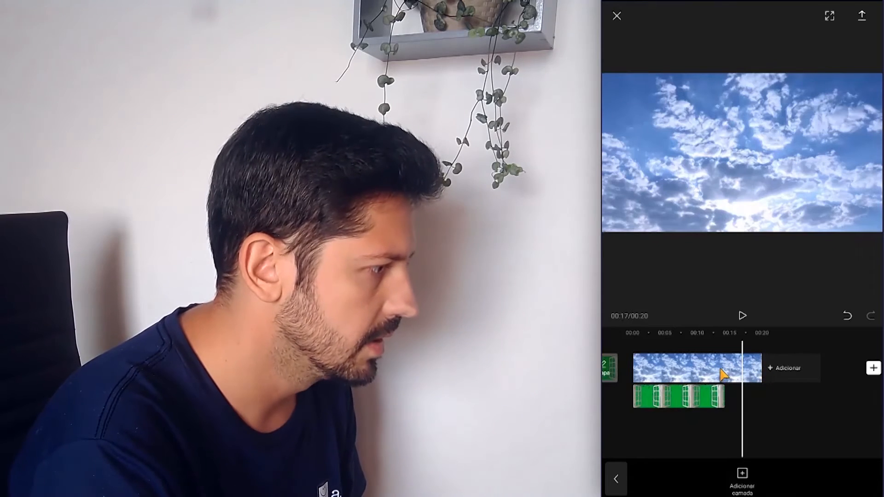
Trim the end of the sky clip to about 14 seconds, in line with the end of the window overlay
left_click(721, 371)
left_click_drag(770, 383, 725, 388)
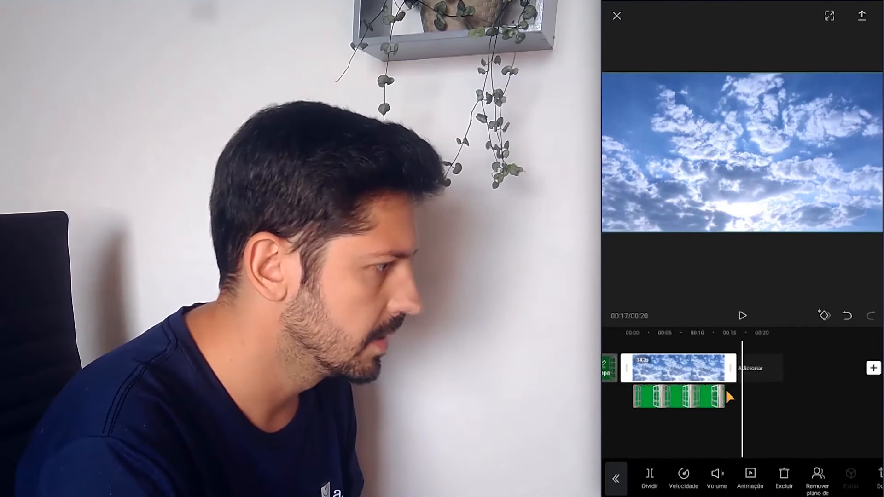
left_click(657, 347)
scroll(705, 420, "up", 5)
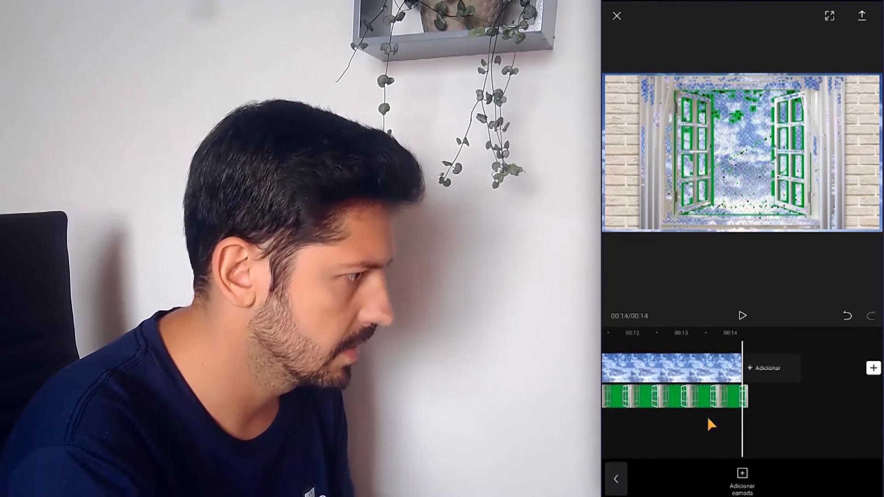
Return to the start of the timeline and play the video to check the birds' movement in the window overlay
left_click_drag(730, 371, 805, 371)
left_click_drag(680, 372, 816, 390)
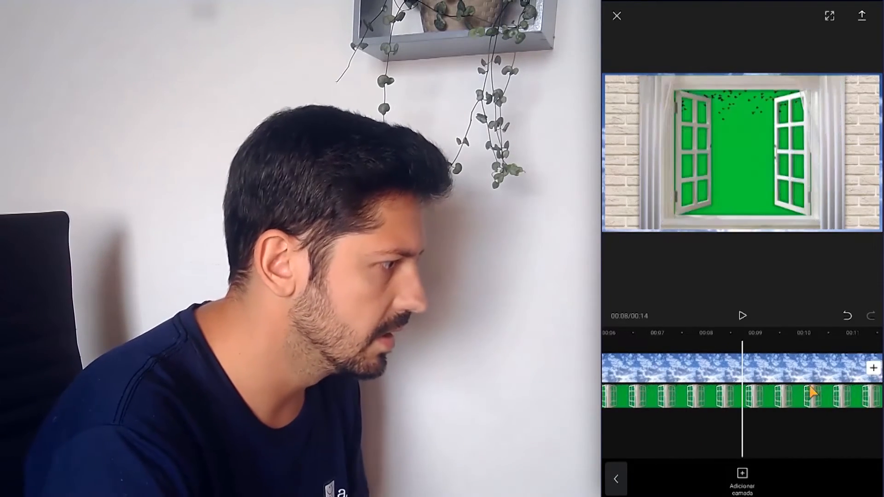
left_click_drag(686, 386, 839, 391)
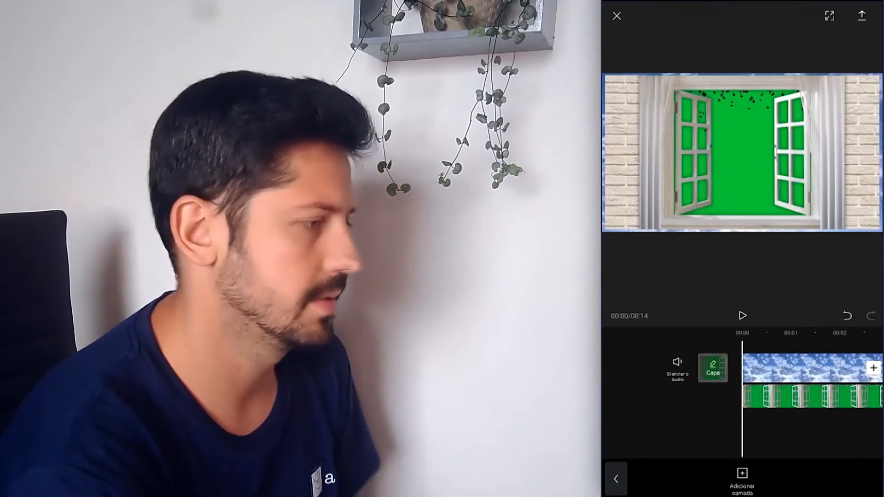
left_click_drag(810, 438, 803, 421)
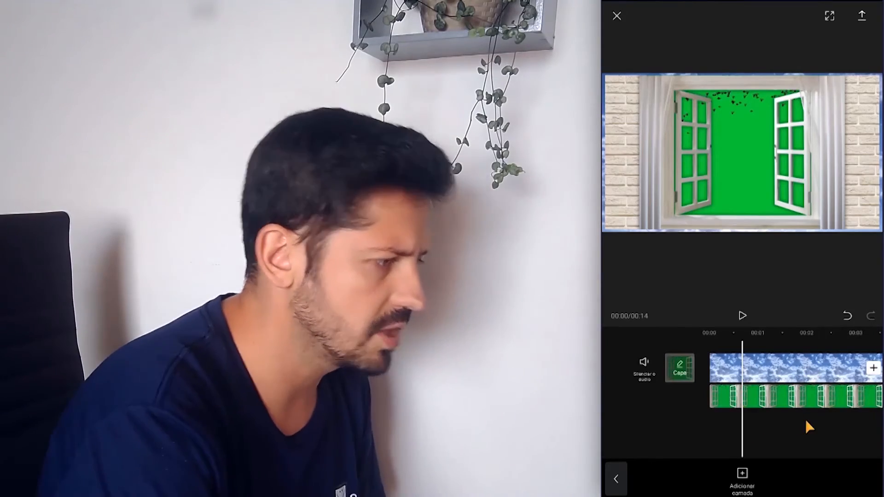
left_click_drag(804, 418, 772, 424)
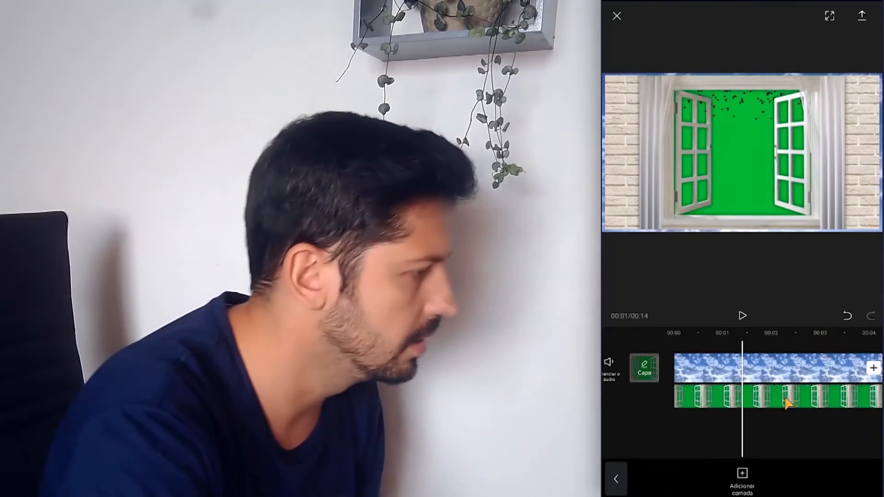
left_click_drag(770, 426, 829, 446)
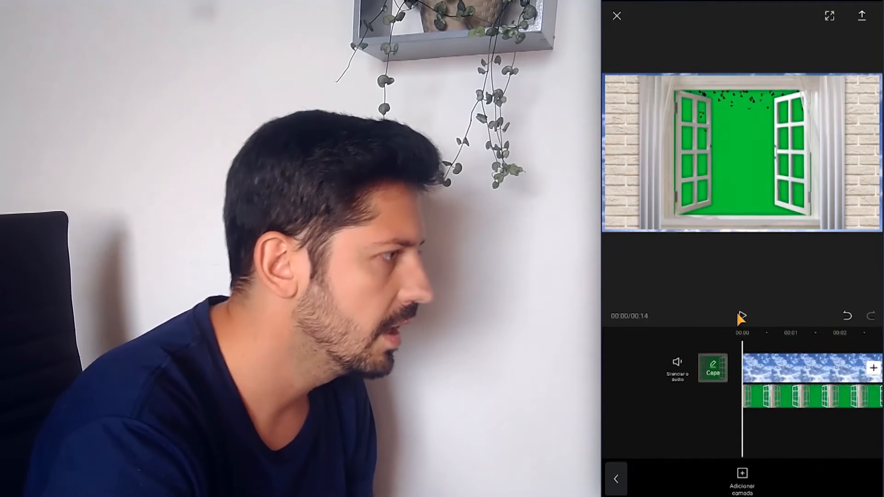
left_click(741, 316)
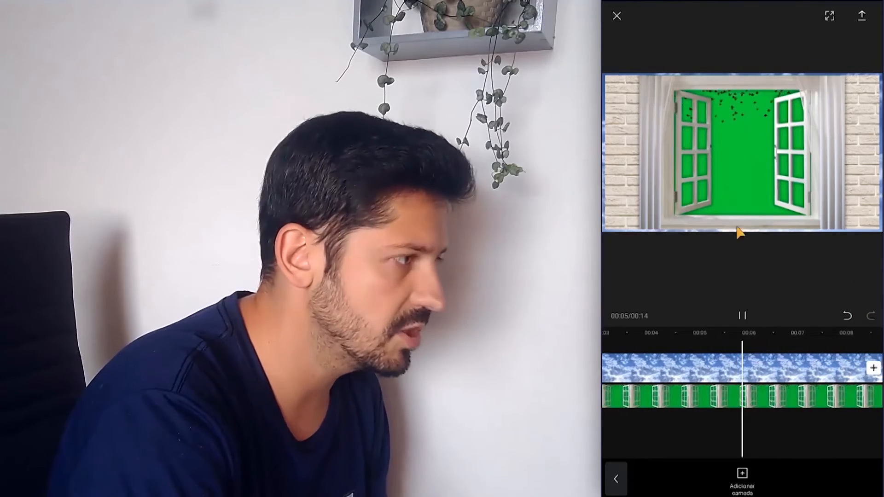
Start Chroma key on the window overlay and sample the green background in the upper part of the window opening
left_click(722, 404)
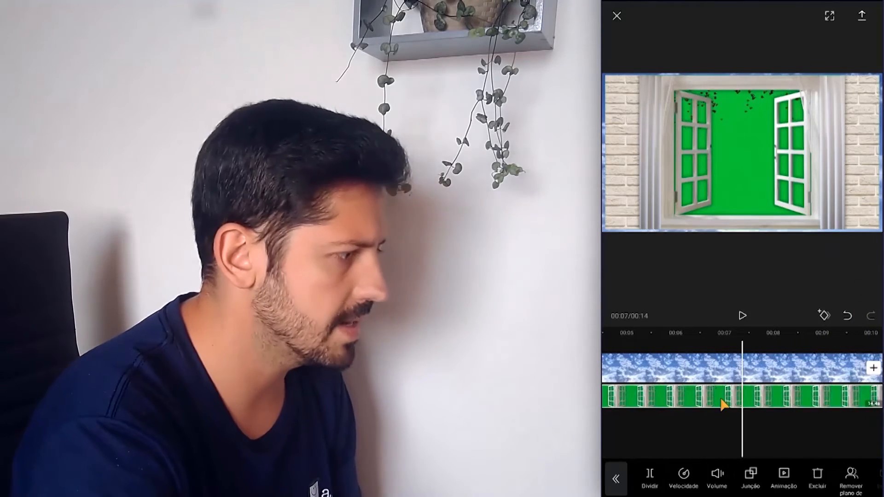
left_click(715, 426)
left_click(743, 405)
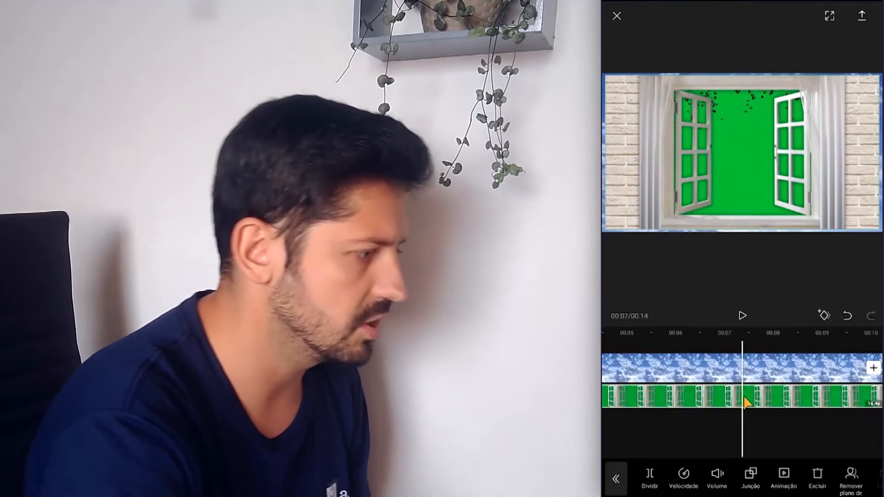
scroll(809, 488, "right", 2)
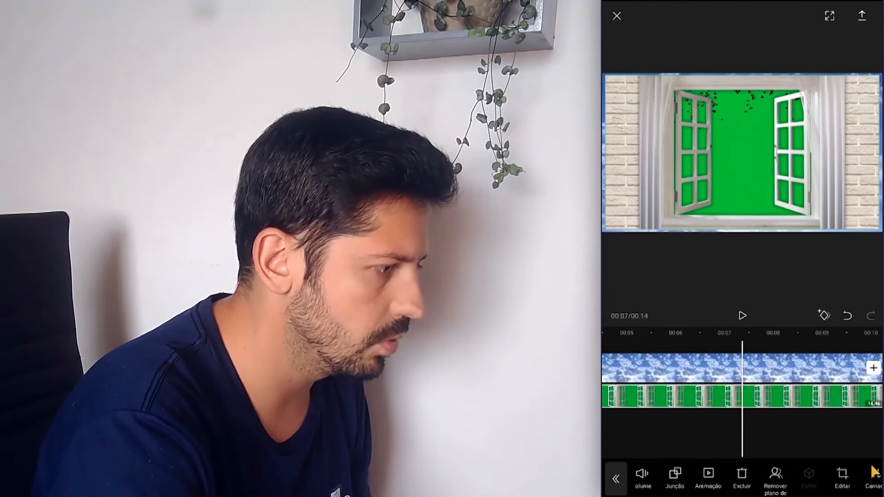
left_click_drag(867, 480, 707, 486)
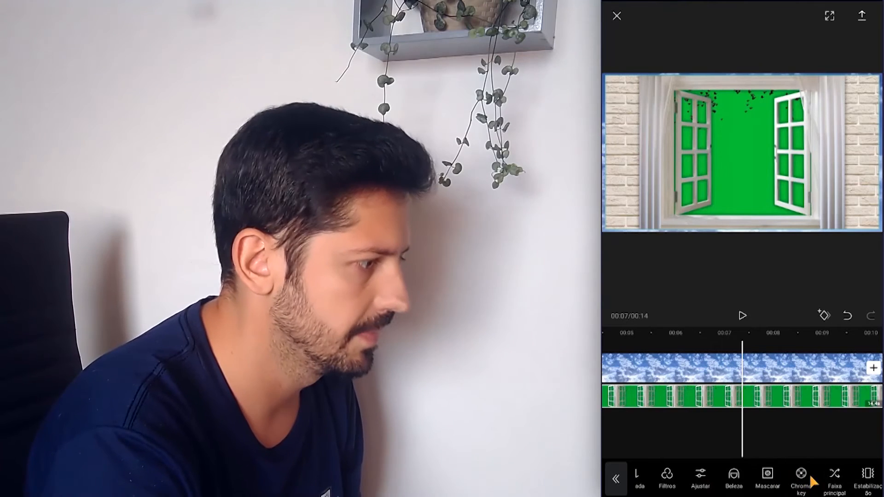
left_click(803, 479)
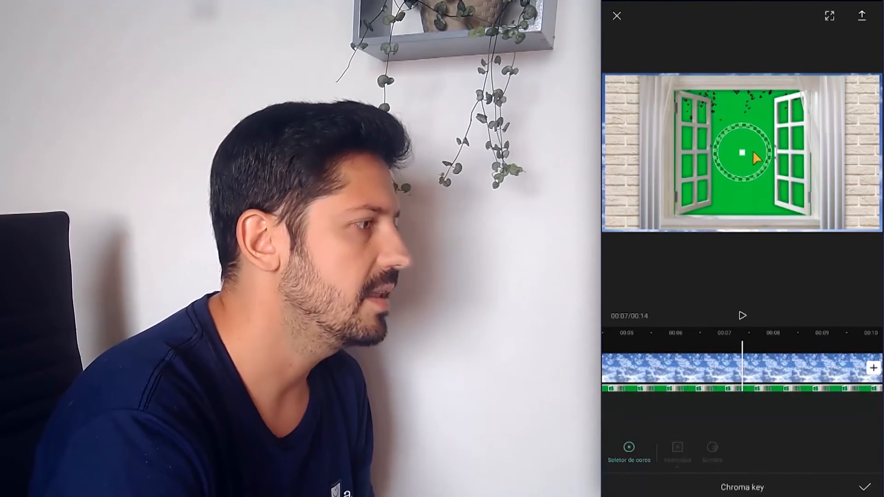
left_click_drag(734, 112, 732, 107)
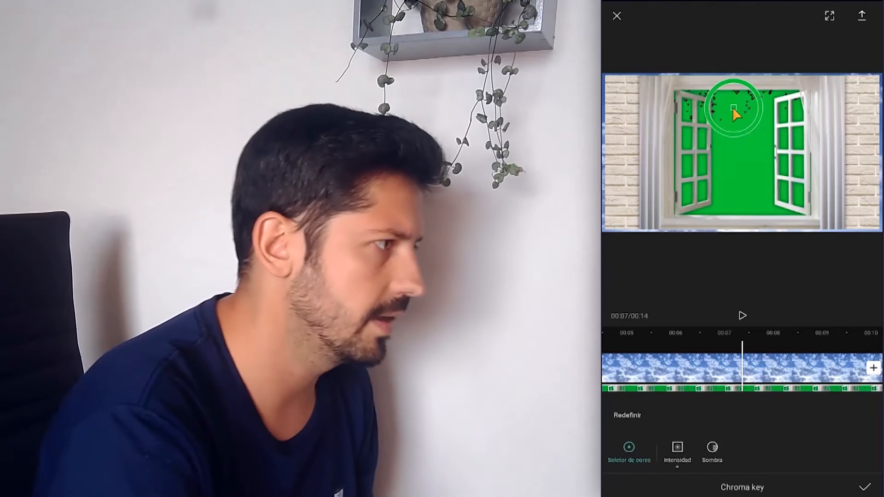
mouse_move(733, 107)
left_mouse_down()
mouse_move(751, 159)
mouse_move(731, 105)
left_mouse_up()
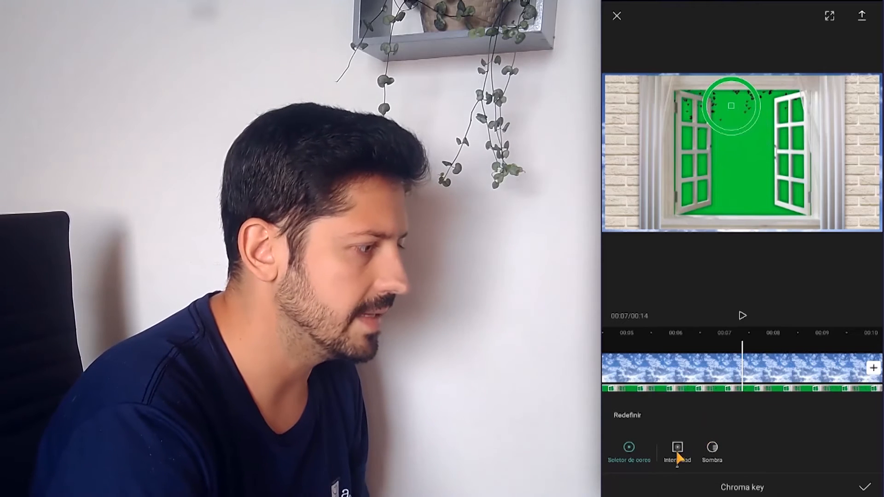
Raise the chroma key intensity until the sky replaces the green, increase the shadow to roughly two-thirds, and apply the key
left_click_drag(679, 417, 797, 412)
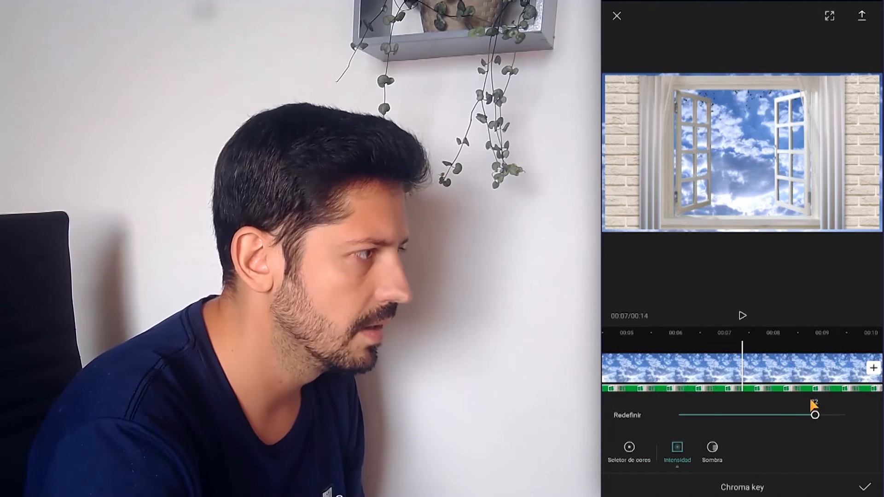
left_click_drag(712, 397, 688, 395)
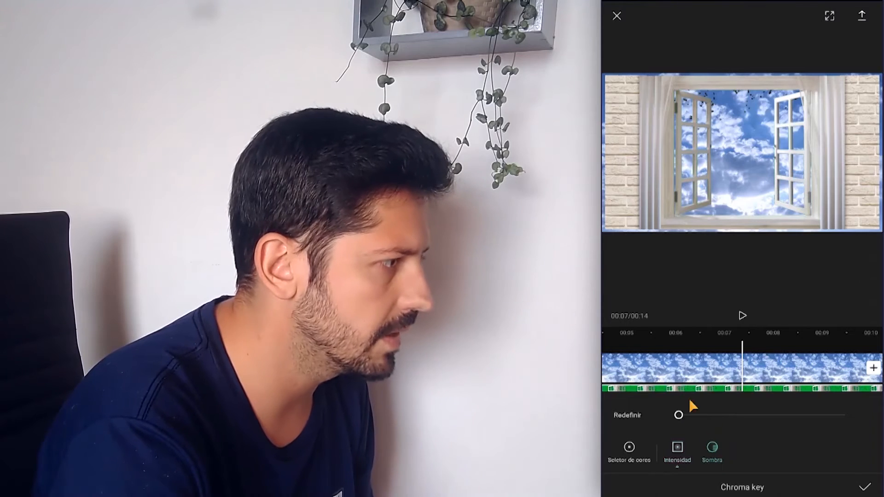
left_click_drag(764, 417, 795, 406)
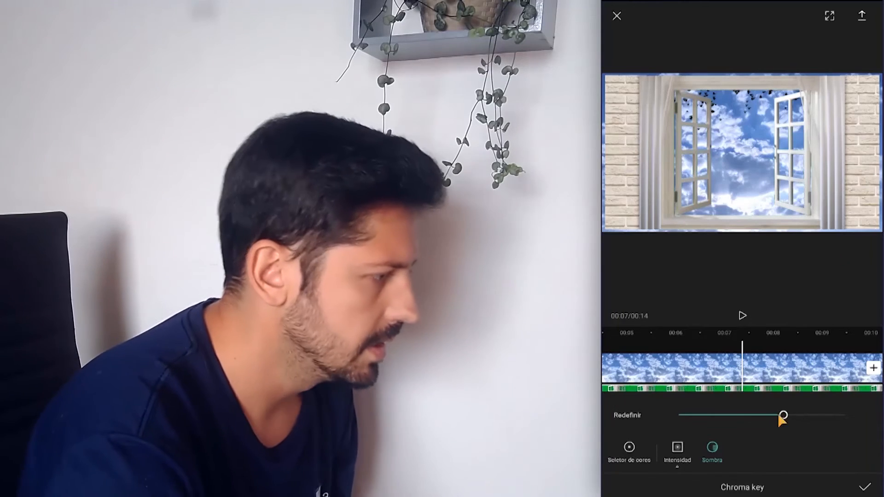
left_click(865, 488)
Play the keyed window composite from the start to check the birds against the sky, pausing at about 00:05
left_click_drag(829, 422, 875, 428)
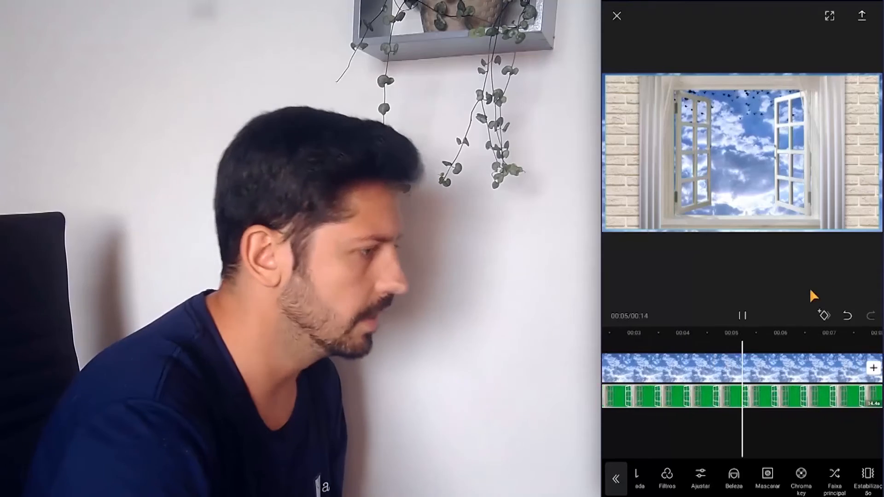
left_click(742, 316)
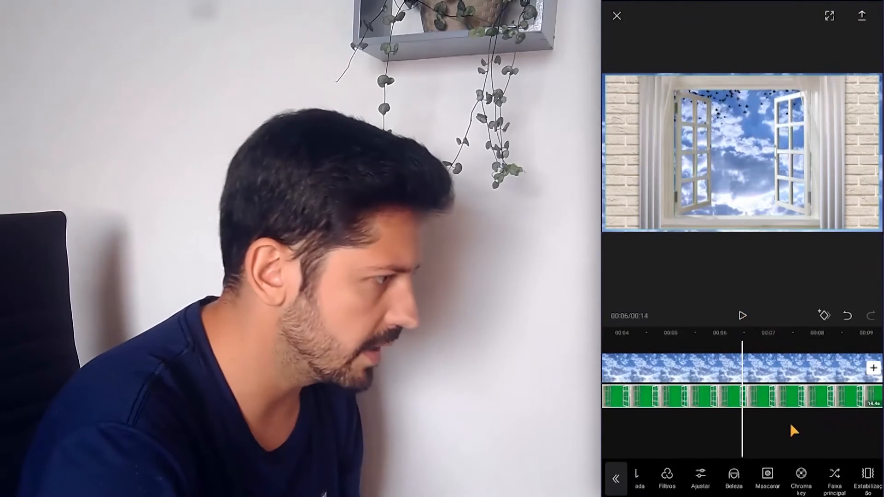
left_click_drag(699, 427, 744, 426)
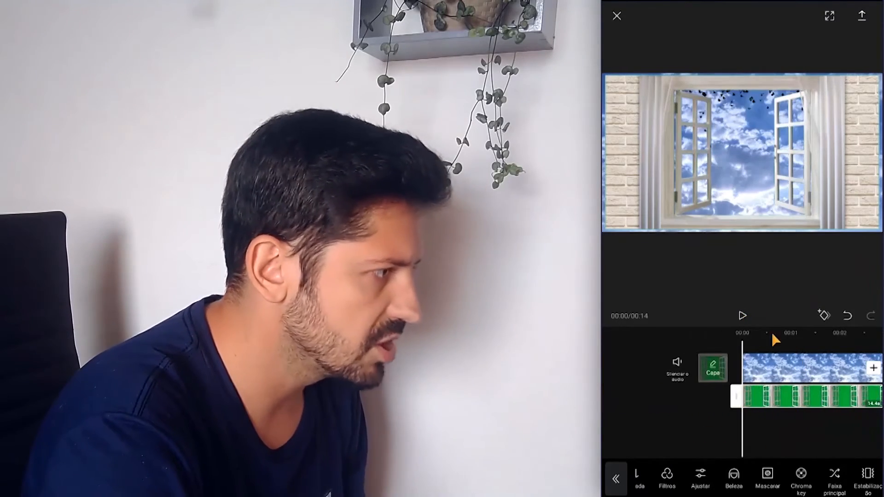
left_click(743, 316)
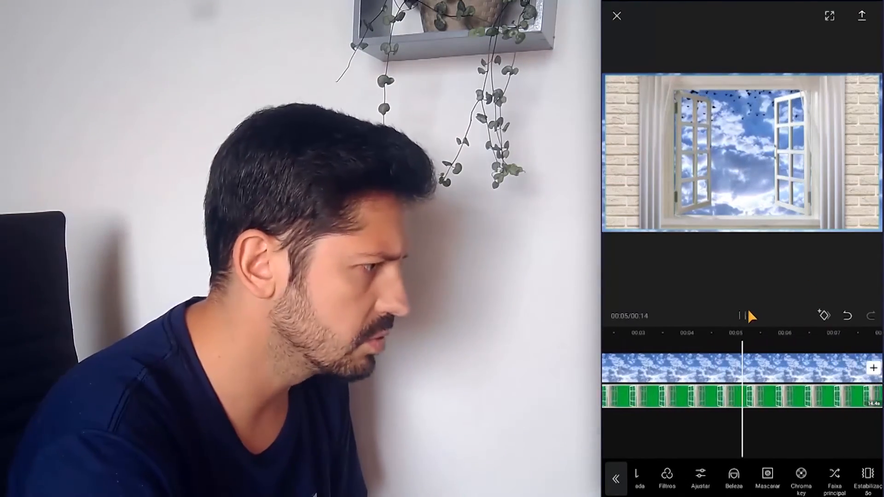
left_click(743, 315)
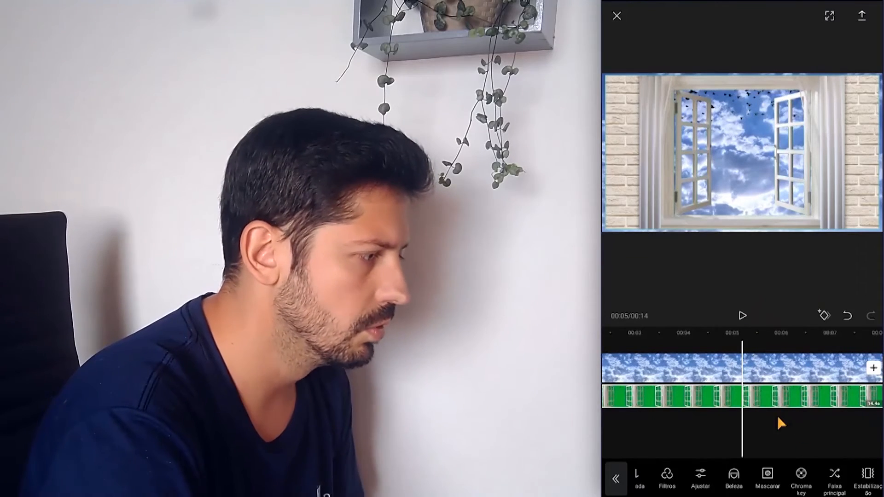
Leave the window overlay editing and open the text template library with the playhead at about 00:05
left_click_drag(660, 482, 778, 483)
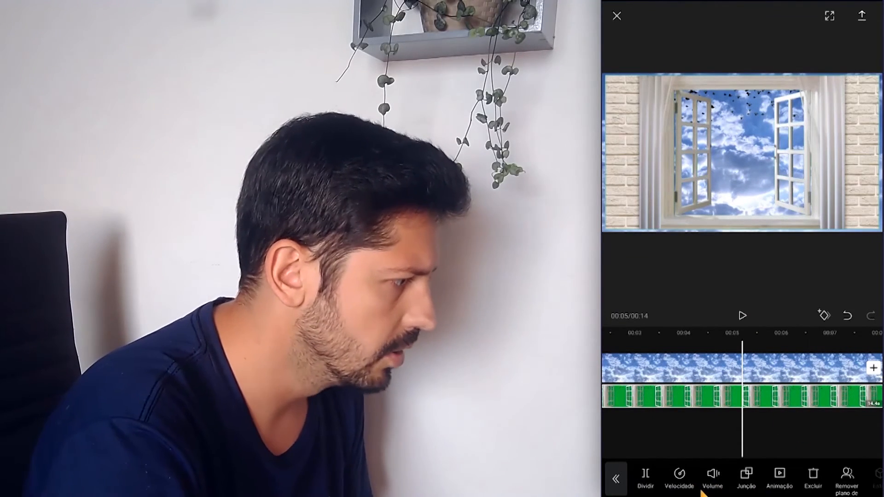
left_click(685, 436)
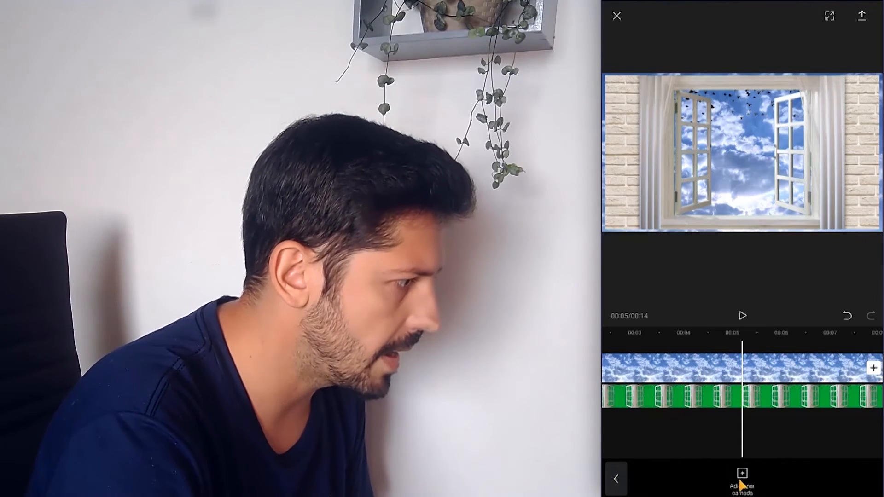
left_click(624, 488)
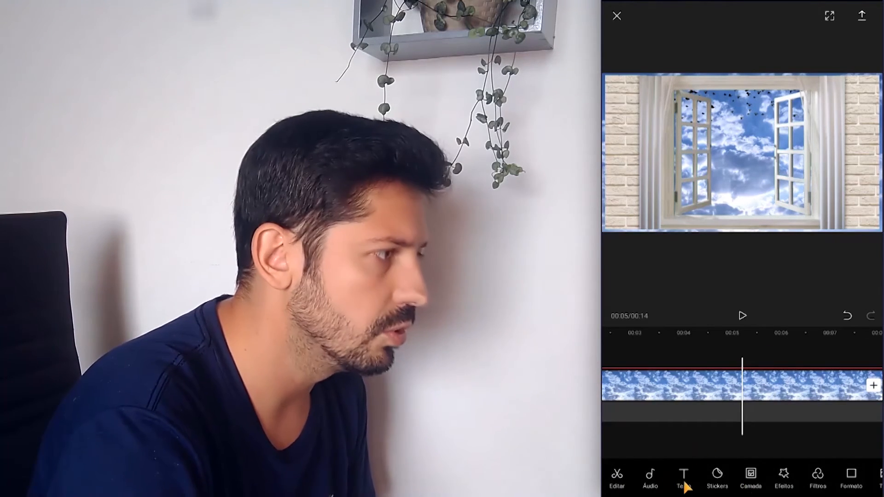
left_click(684, 480)
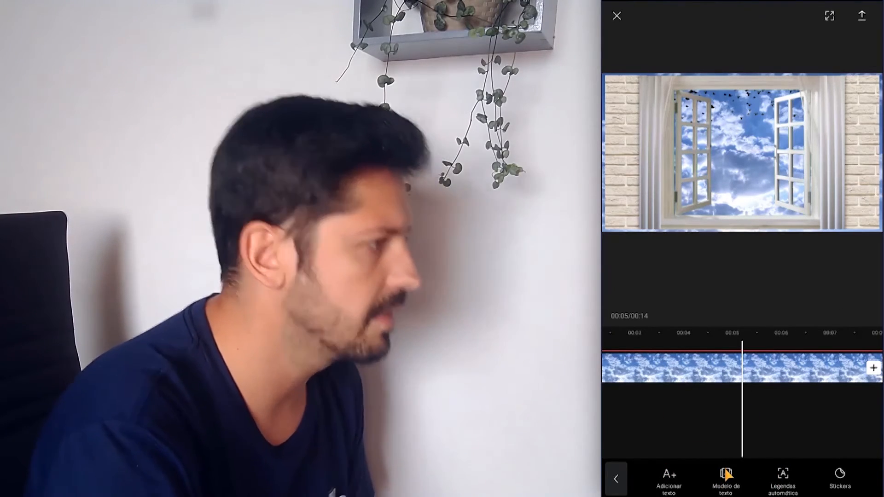
left_click(725, 473)
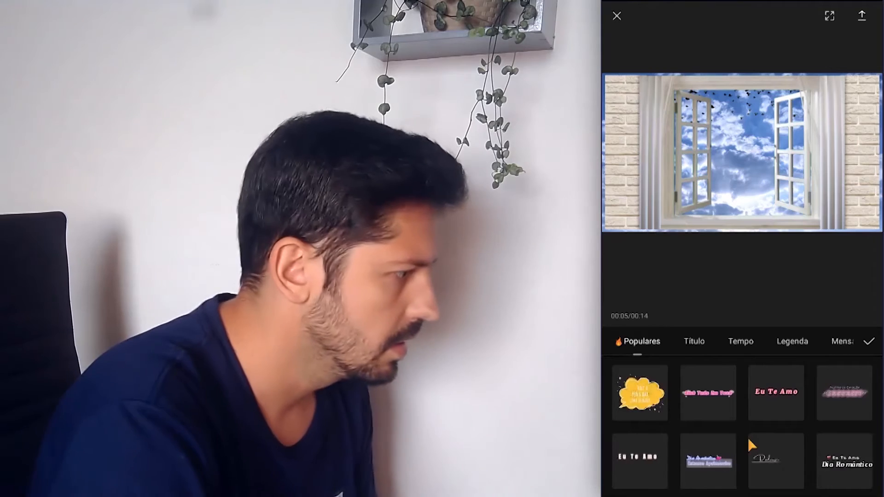
Browse the Tempo, Título and Populares templates and add the "Trabalho duro" template from the Título category
left_click(742, 341)
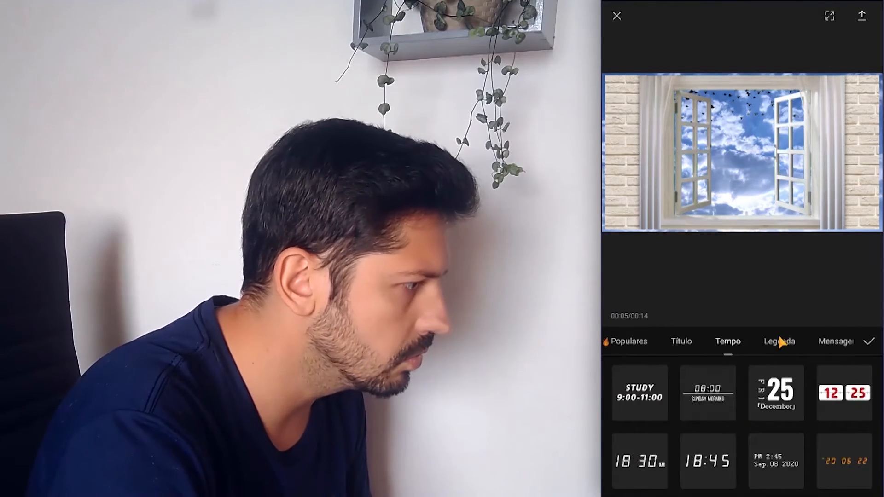
left_click(686, 342)
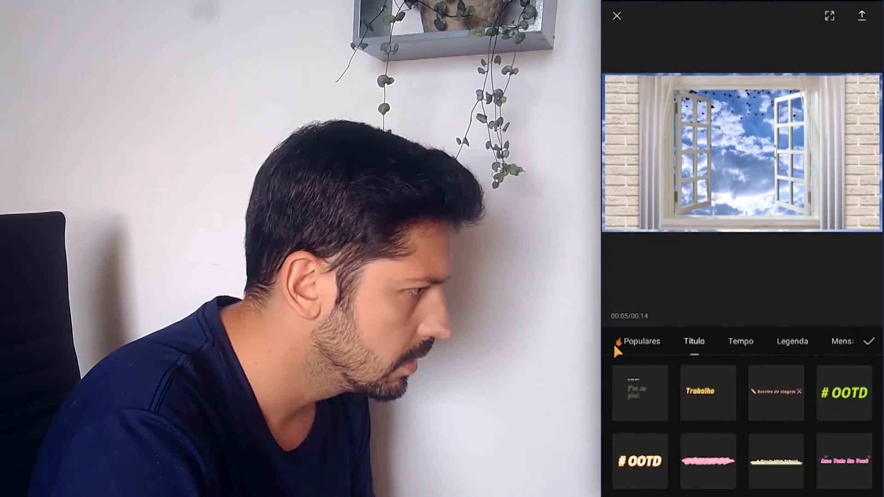
left_click(637, 342)
scroll(761, 444, "down", 3)
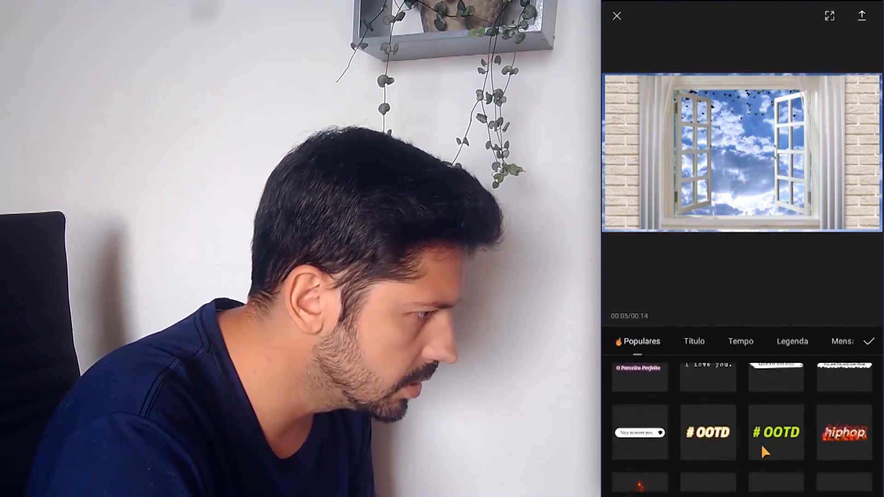
scroll(762, 411, "down", 5)
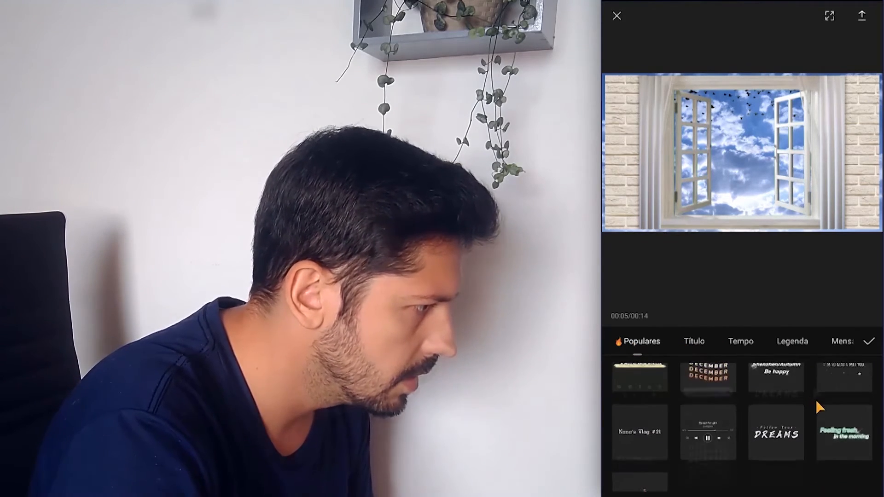
scroll(813, 391, "down", 5)
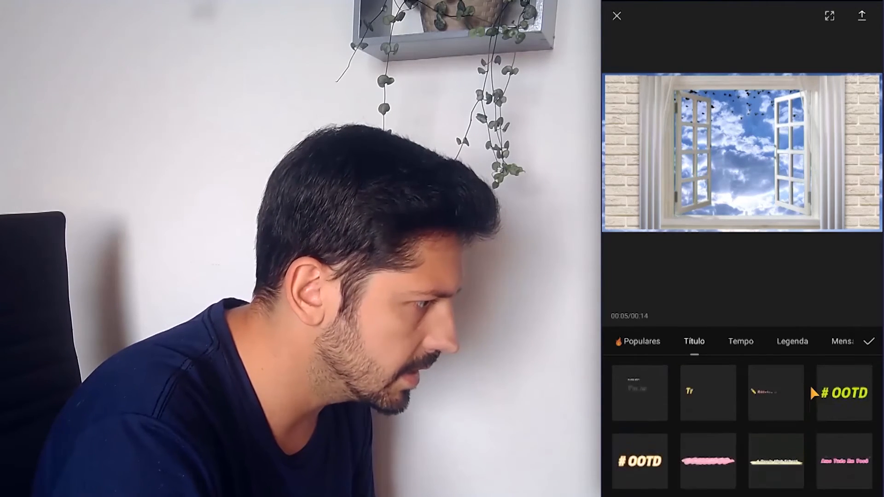
scroll(811, 388, "down", 3)
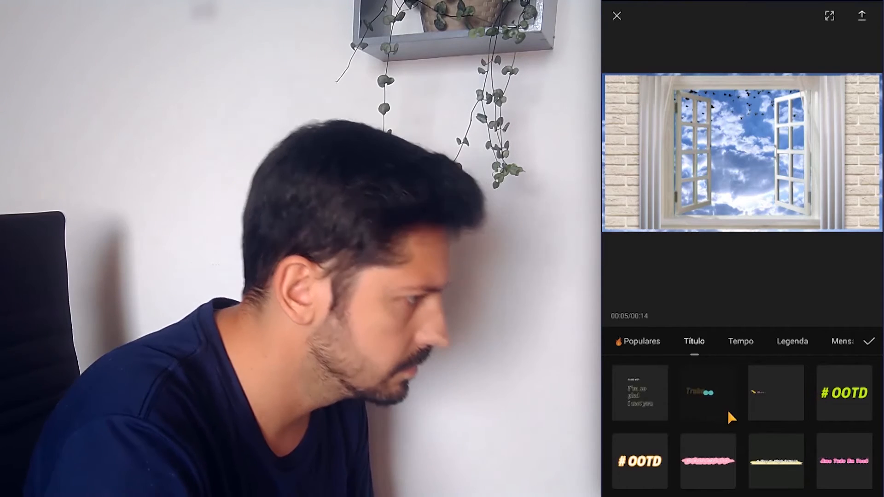
left_click(719, 391)
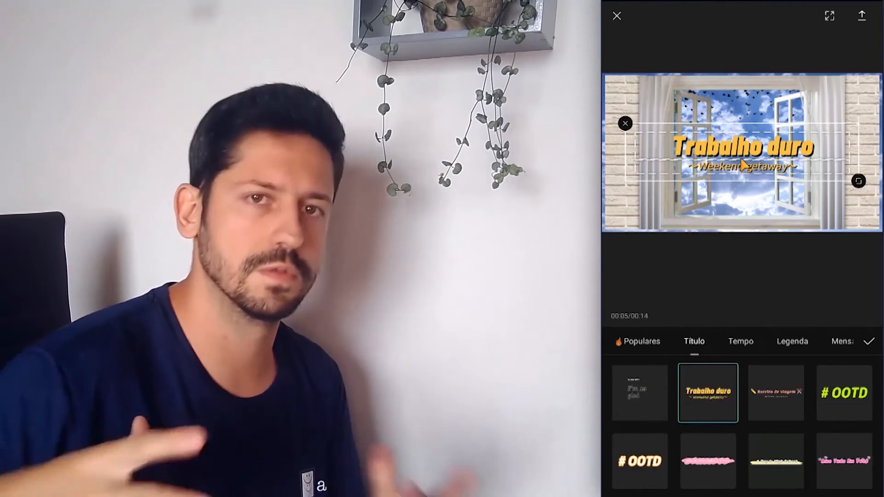
Replace the template's headline with "O que eu vejo da minha janela!" on a single line, trying and removing a line break
left_click(712, 157)
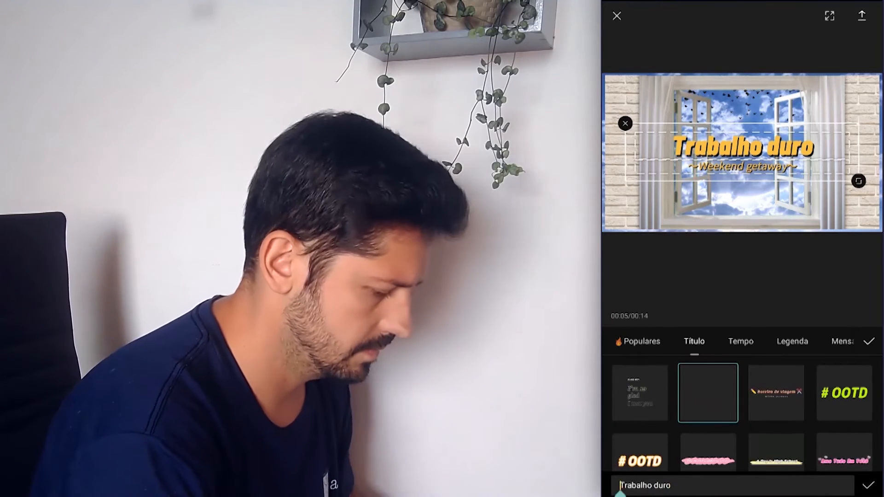
key("ctrl+a")
type("O qu")
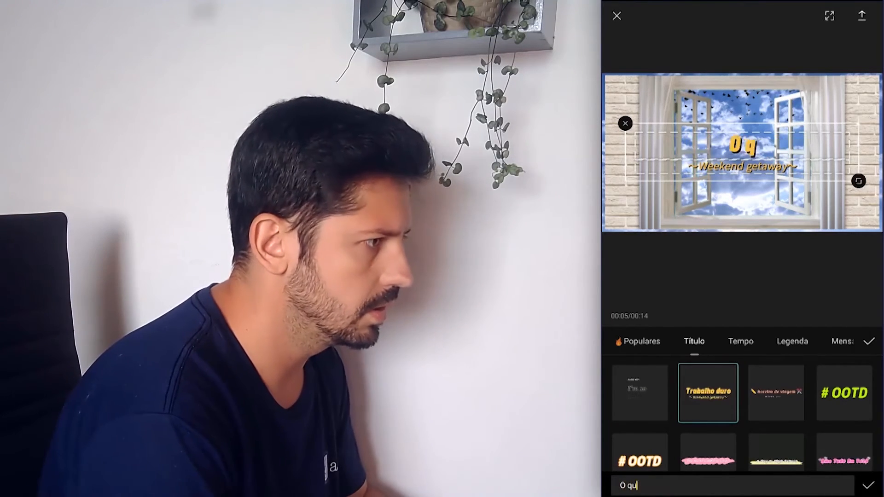
type("e eu vejo")
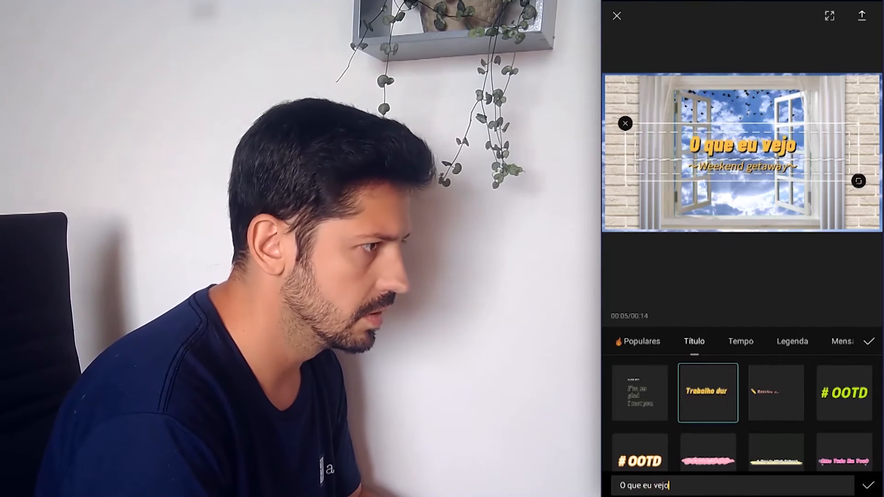
type(" da minha janeç")
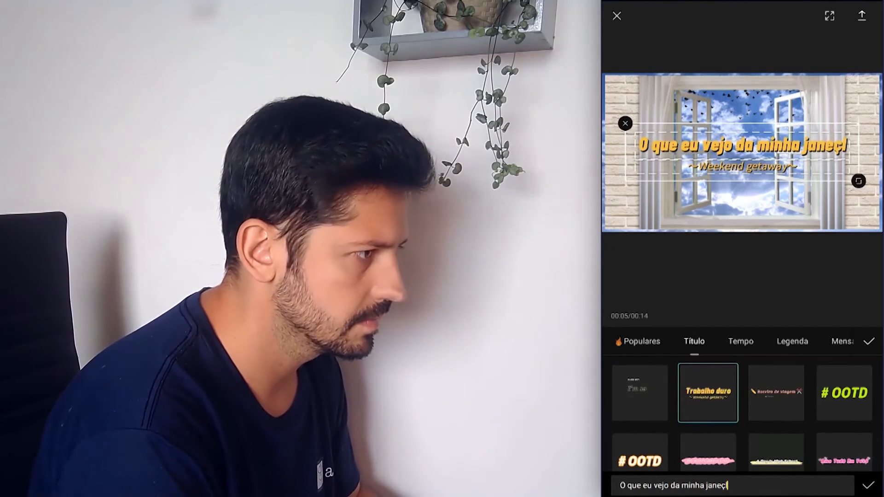
key("BackSpace")
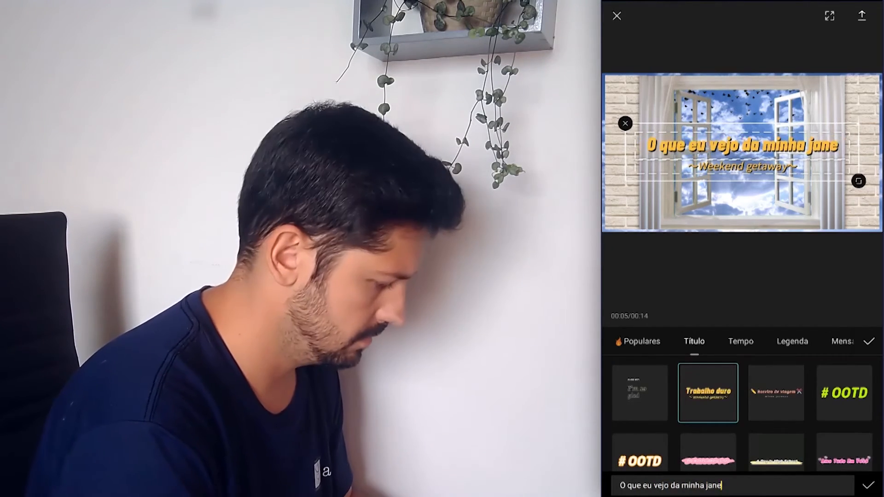
type("la")
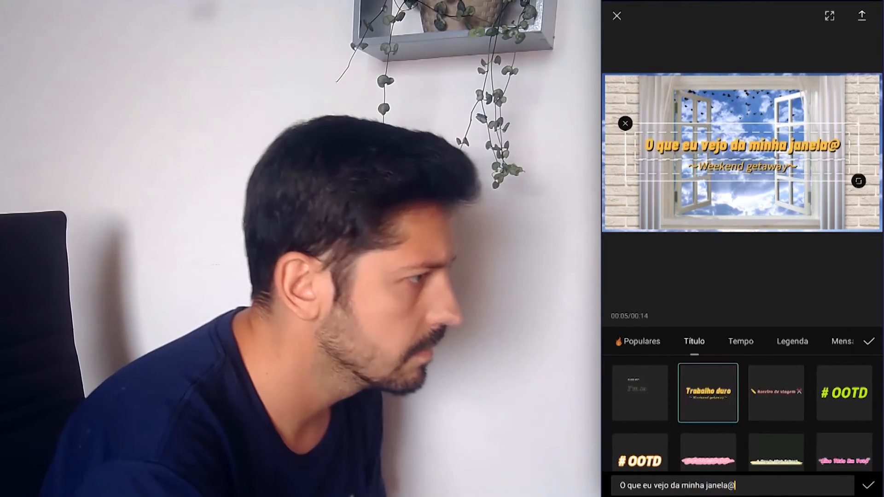
type("!")
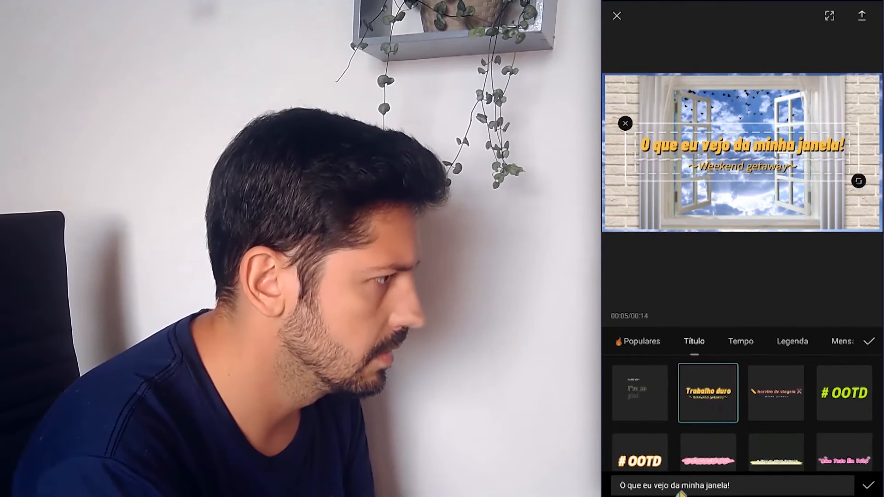
key("Return")
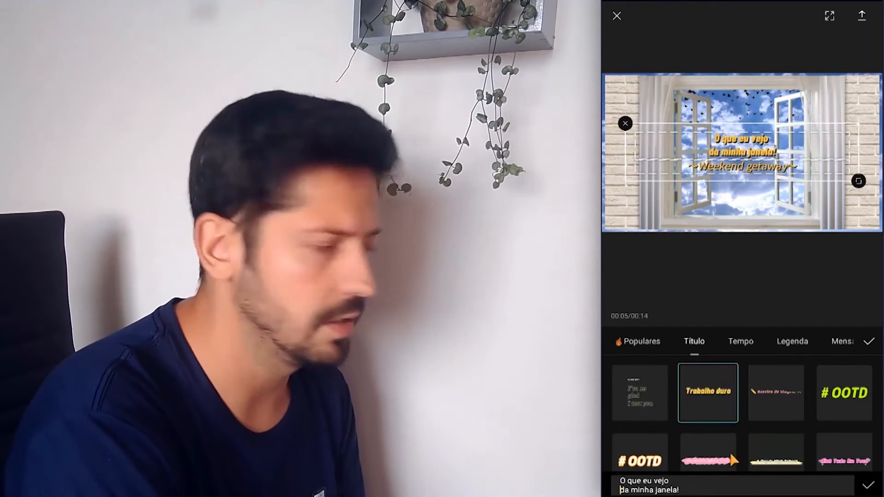
key("BackSpace")
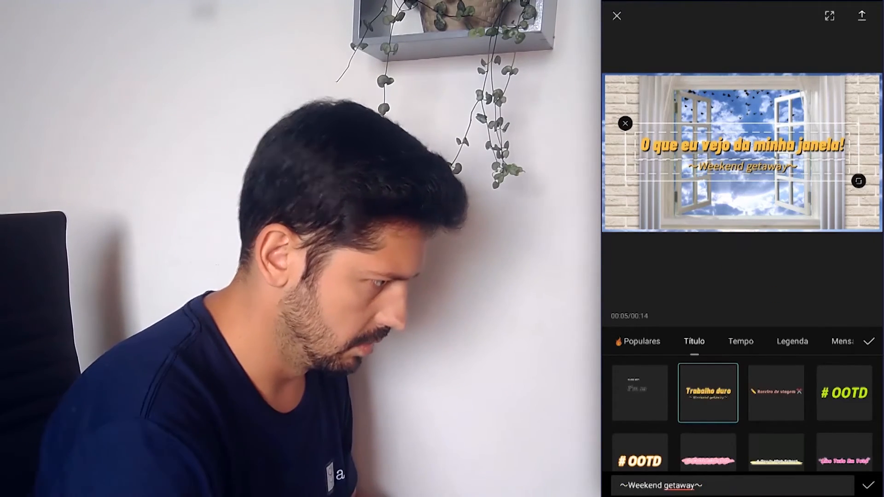
Replace the template's subtitle with "por" followed by the author's full name, and apply the text template
left_click(621, 486)
type("P")
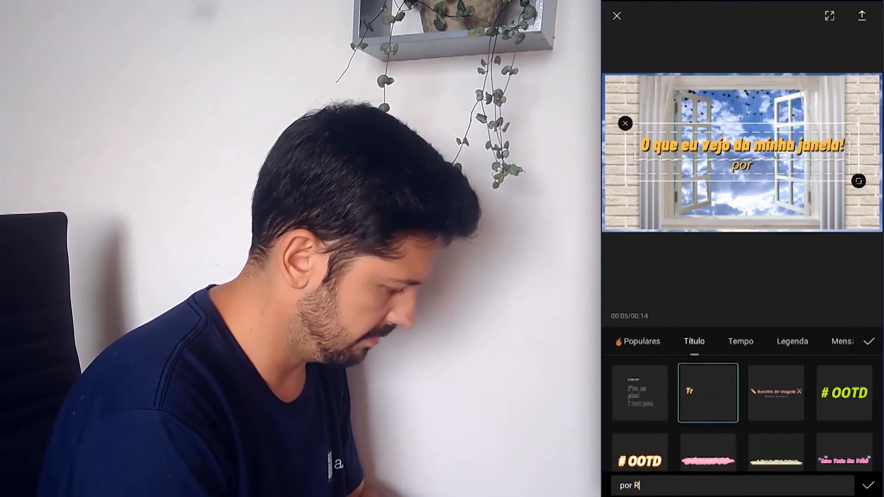
type("or Rafael Tirelli")
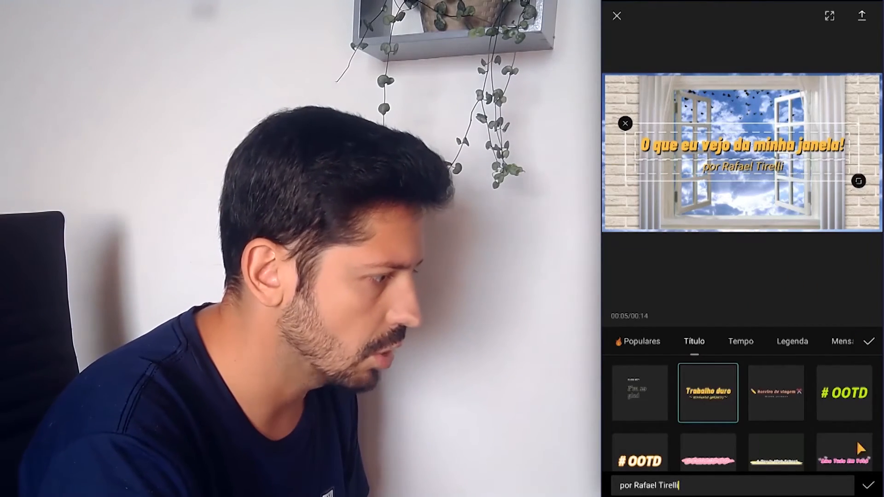
left_click(868, 488)
left_click(870, 343)
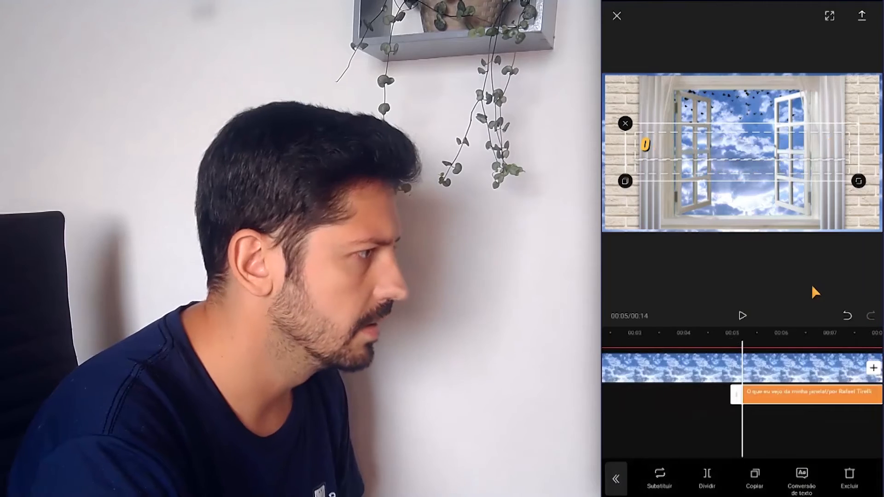
Play the title's animation, return to the start of the timeline, and play the intro until about 00:09
left_click_drag(739, 344, 769, 347)
left_click(747, 314)
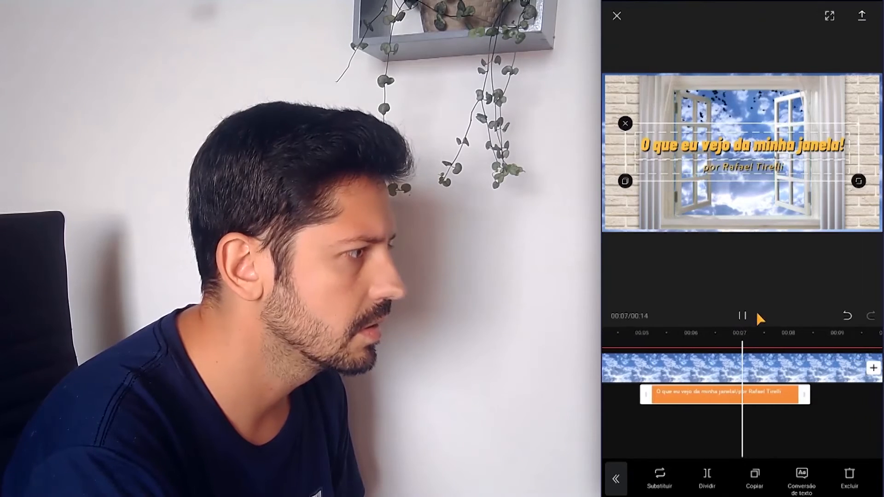
left_click(806, 427)
left_click_drag(770, 416, 826, 417)
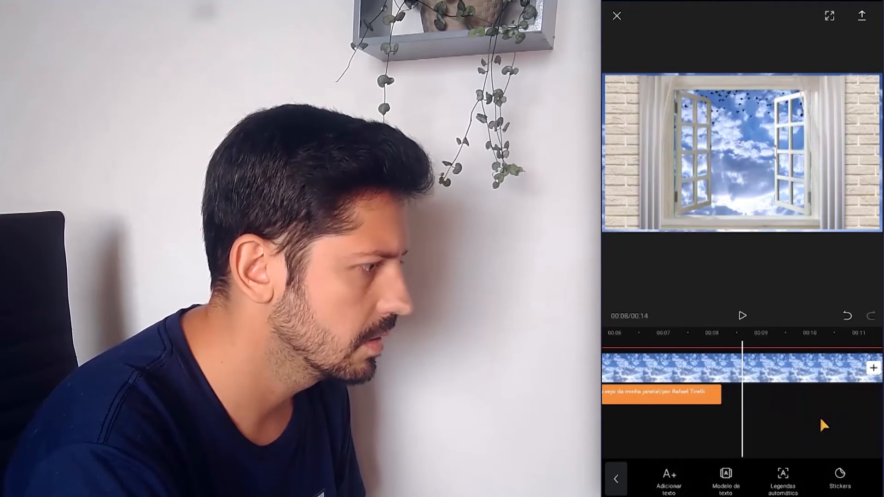
left_click_drag(754, 431, 831, 417)
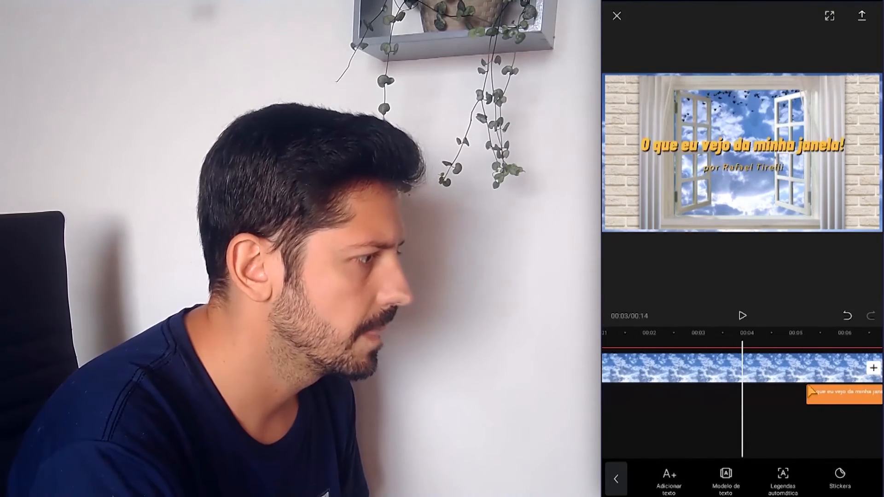
left_click_drag(761, 437, 775, 355)
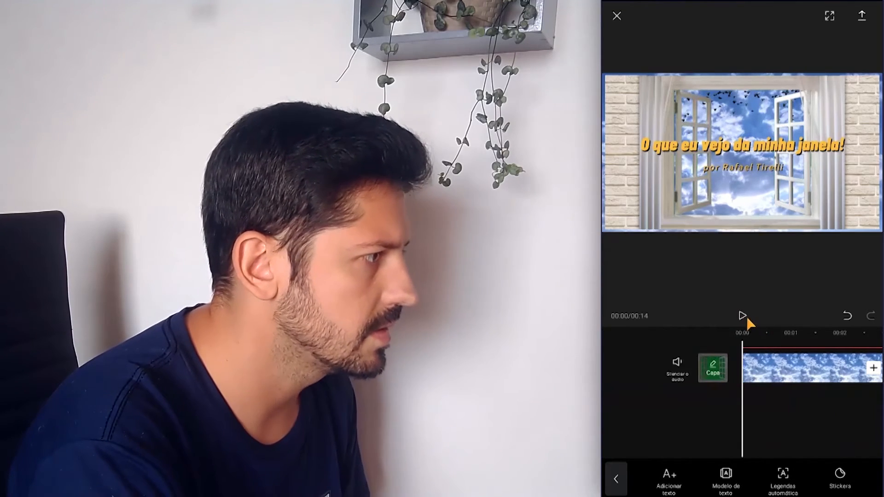
left_click(742, 316)
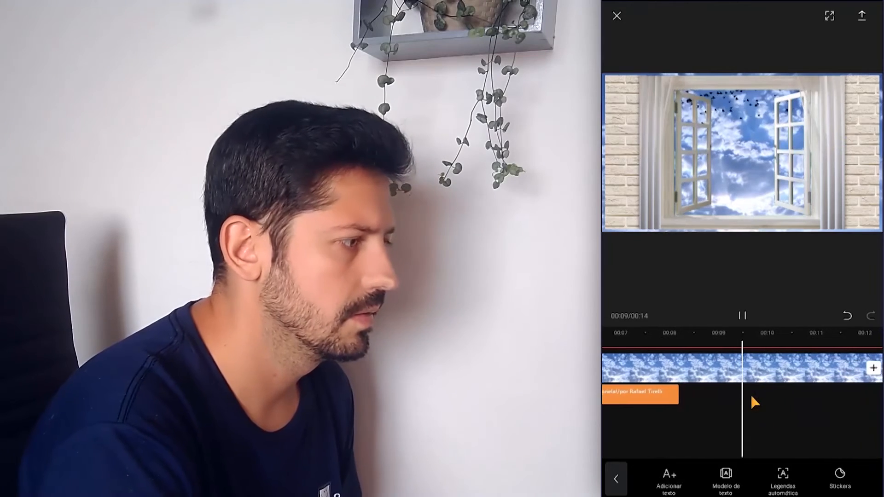
left_click(740, 314)
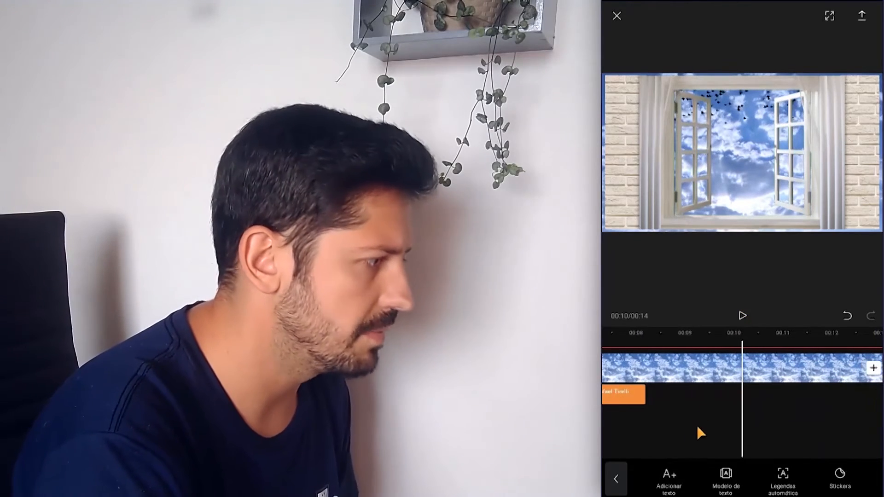
Extend the end of the title clip to the end of the sky video at about 00:14
left_click(646, 395)
left_click_drag(711, 395, 802, 406)
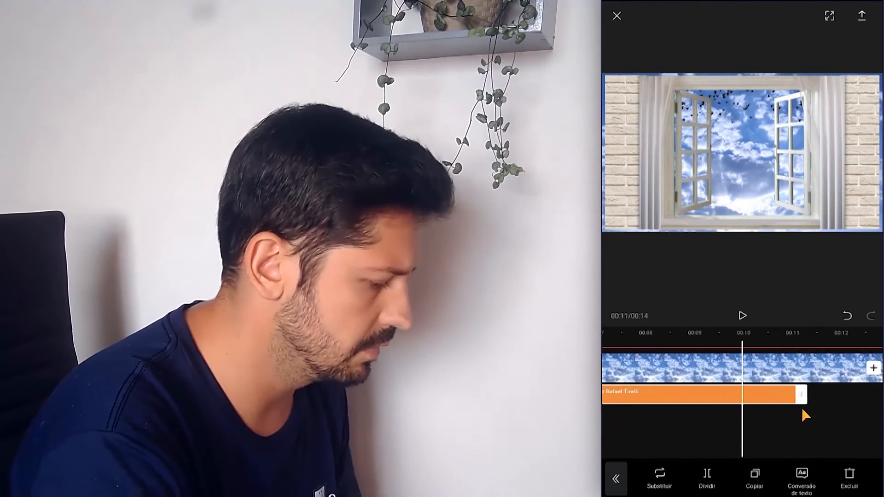
left_click_drag(796, 361, 768, 368)
mouse_move(721, 397)
left_mouse_down()
mouse_move(851, 392)
mouse_move(695, 396)
mouse_move(705, 393)
left_mouse_up()
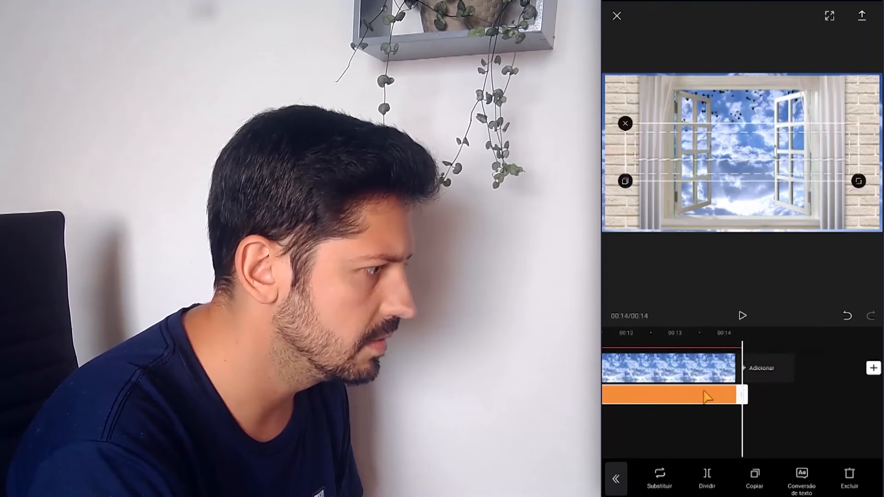
Review where the title and sky clips end on the timeline and select the sky clip at about 00:14
left_click_drag(741, 425, 789, 421)
left_click_drag(640, 426, 765, 427)
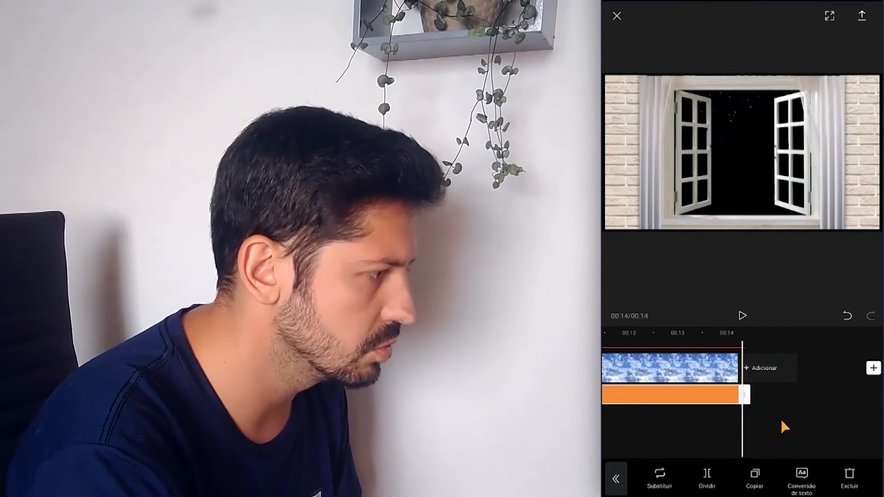
left_click(707, 368)
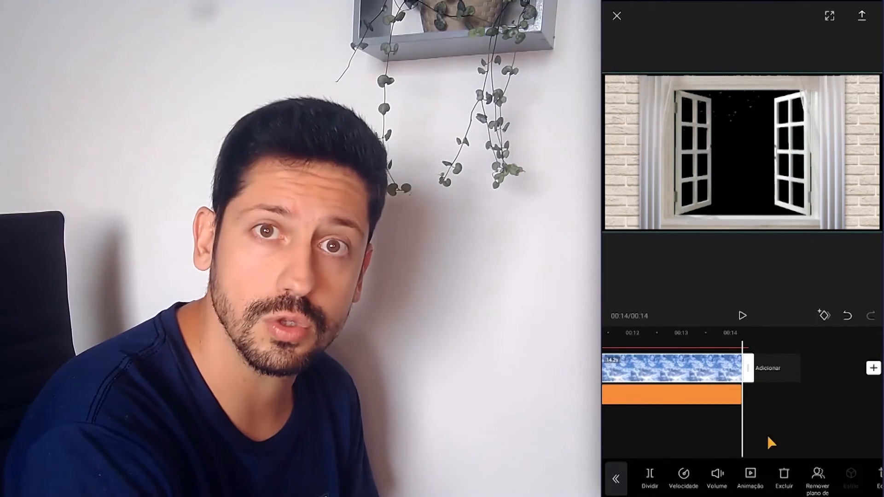
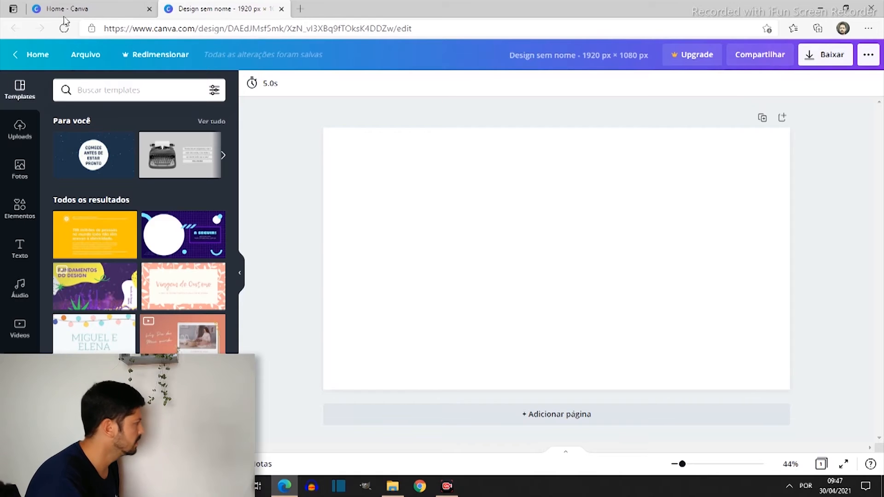
Add the uploaded photo of the cloudy sky over the city and enlarge it to the full height of the page
left_click(20, 129)
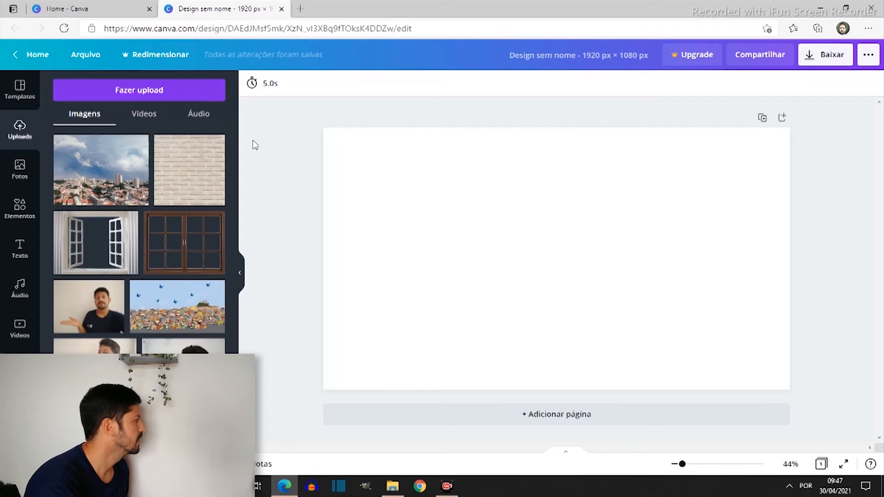
left_click(102, 192)
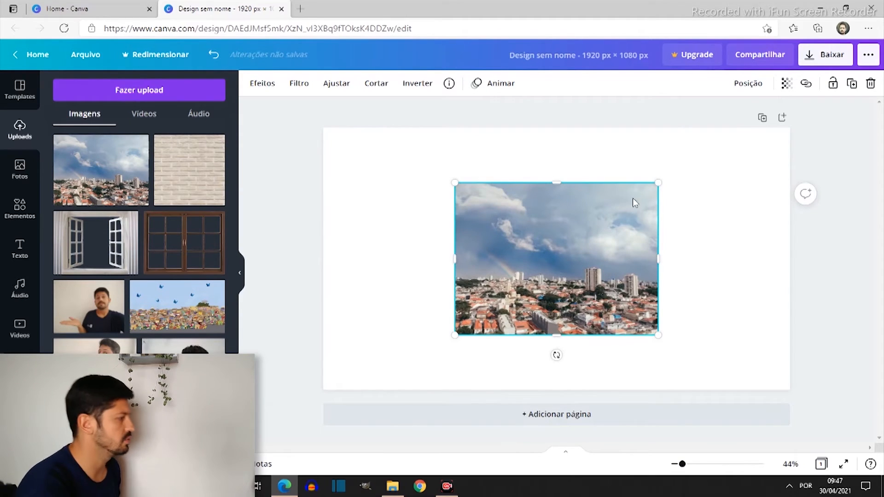
left_click_drag(659, 187, 713, 106)
left_click_drag(458, 332, 422, 428)
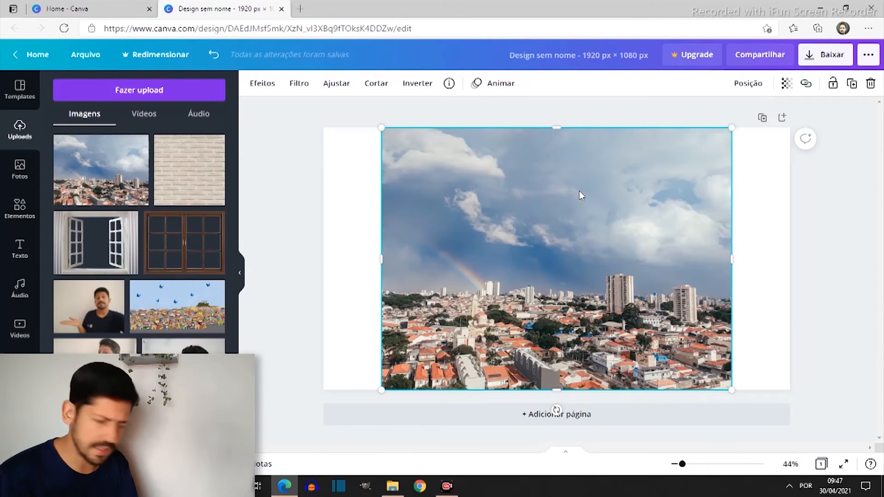
Add the uploaded open white window image over the city photo and enlarge it to the full page height
left_click(106, 251)
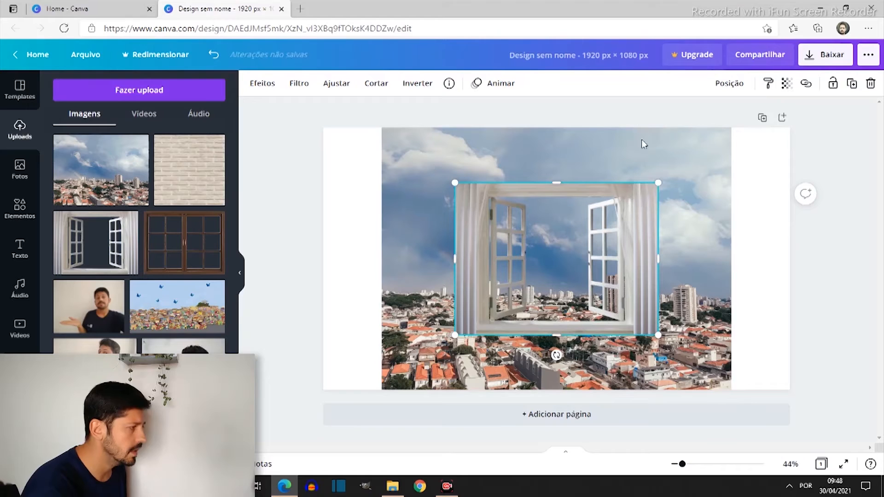
left_click_drag(663, 180, 732, 127)
left_click_drag(455, 335, 388, 396)
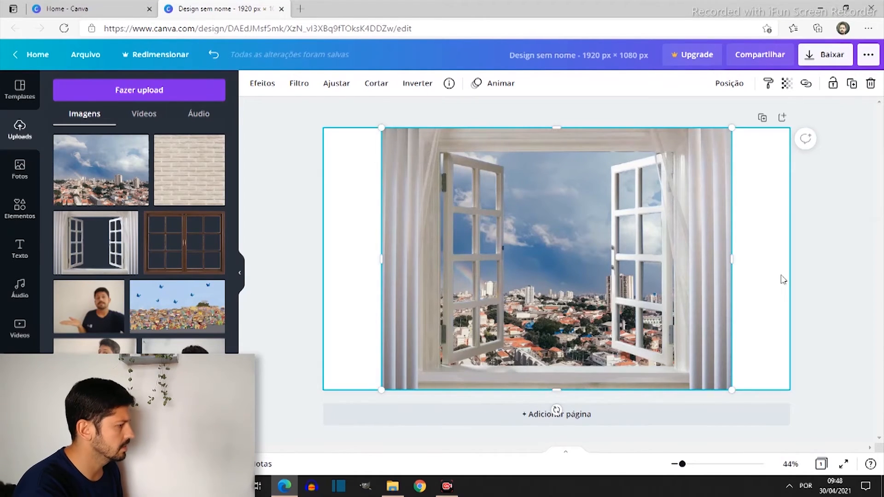
left_click(859, 281)
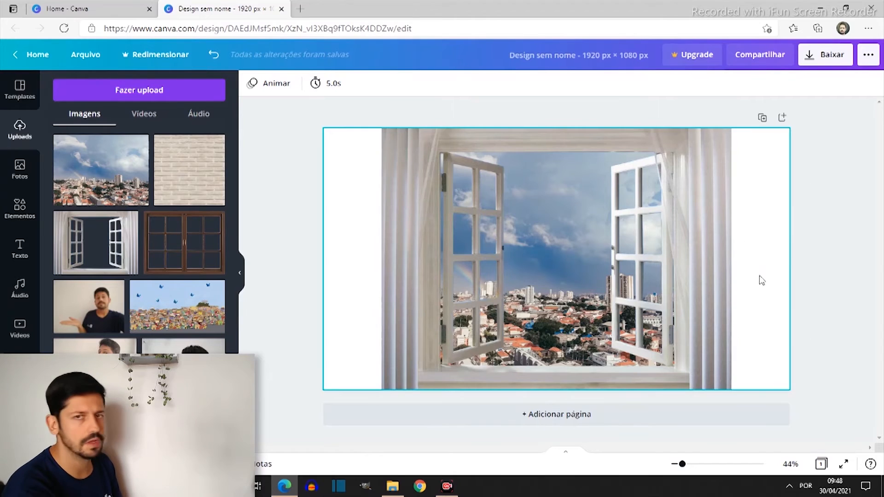
Try to stretch the window image sideways to the full page width, and undo both changes
left_click(546, 256)
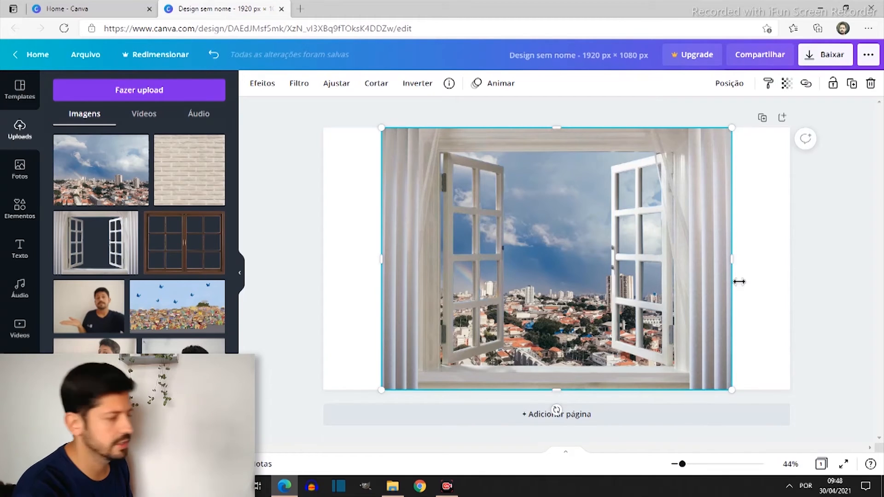
left_click_drag(737, 261, 796, 253)
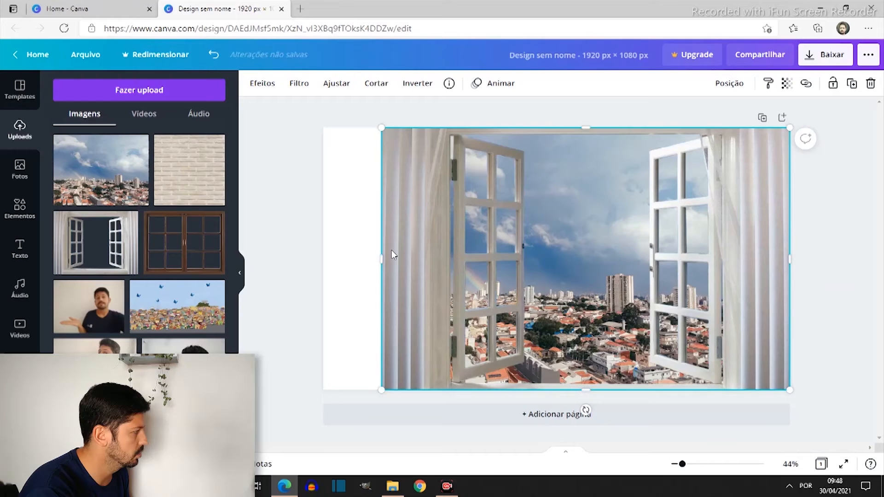
left_click_drag(381, 261, 319, 264)
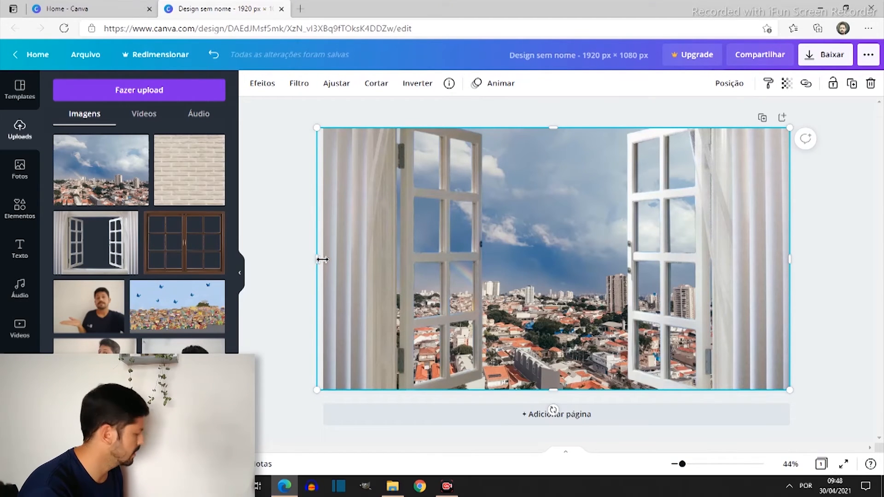
left_click(212, 55)
left_click(212, 55)
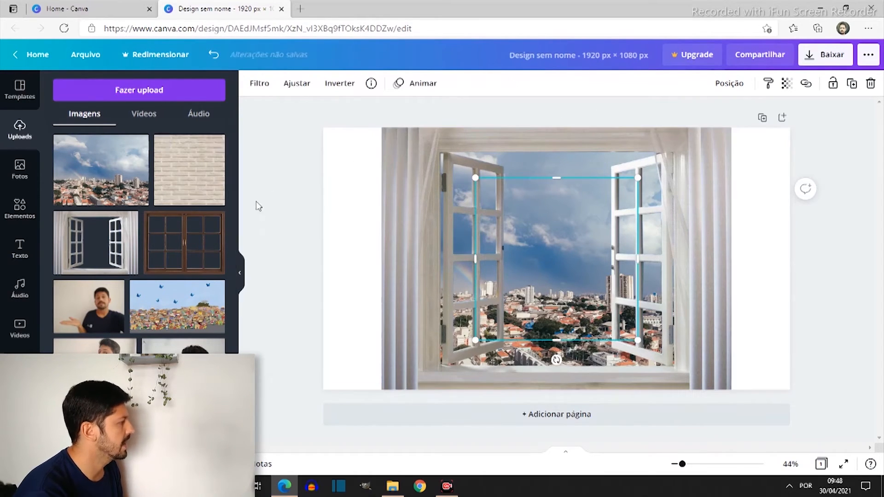
Cover the page's left margin with the uploaded brick wall image at full page height, and the right margin with a duplicate of it
left_click(209, 175)
left_click_drag(563, 266, 325, 217)
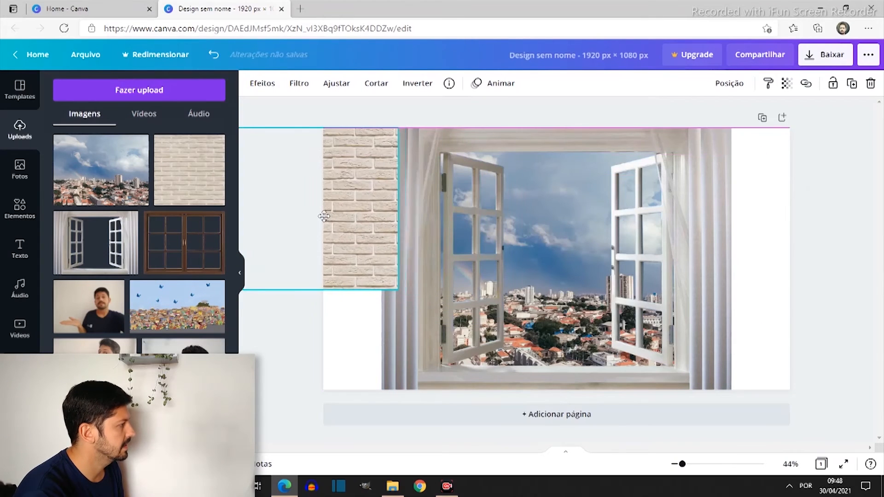
left_click_drag(404, 294, 504, 393)
left_click_drag(435, 329, 337, 334)
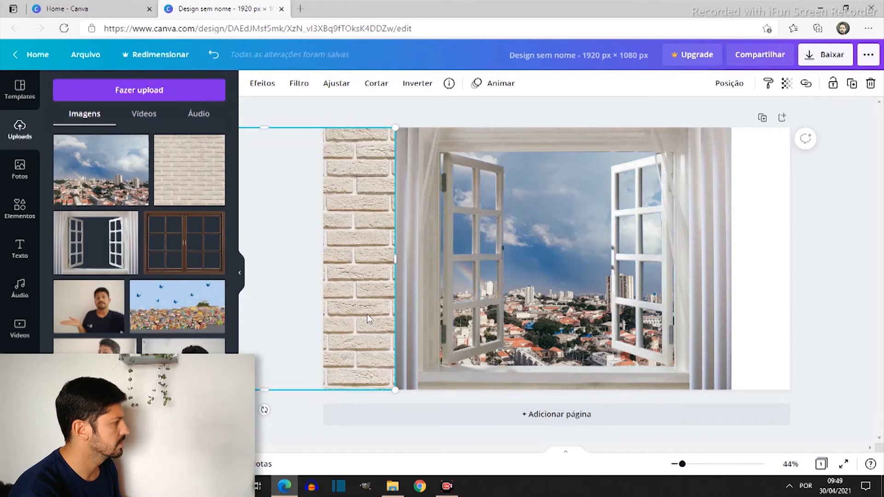
key("ctrl+d")
left_click_drag(373, 313, 755, 304)
Send both brick wall images to the back, behind the window's curtains
right_click(756, 303)
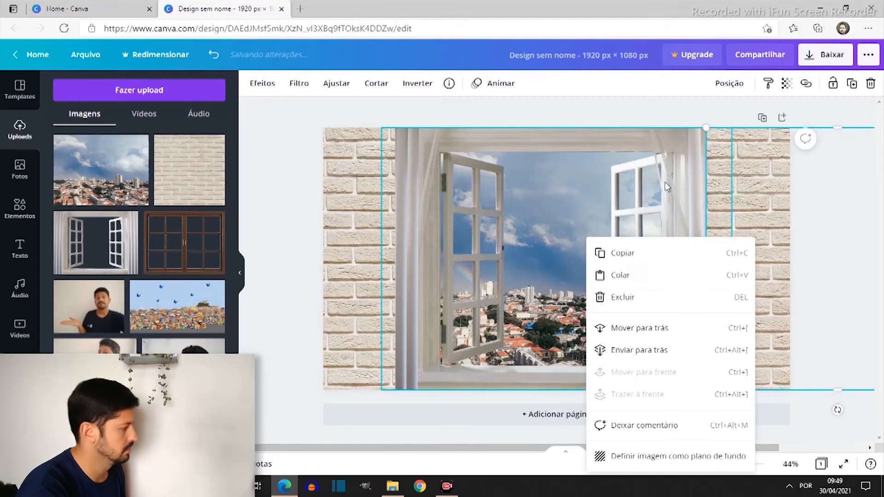
left_click(658, 353)
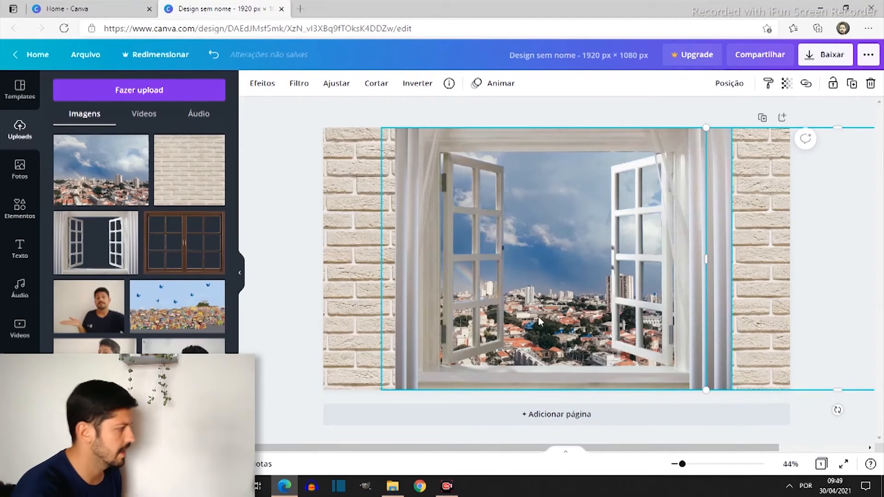
right_click(371, 292)
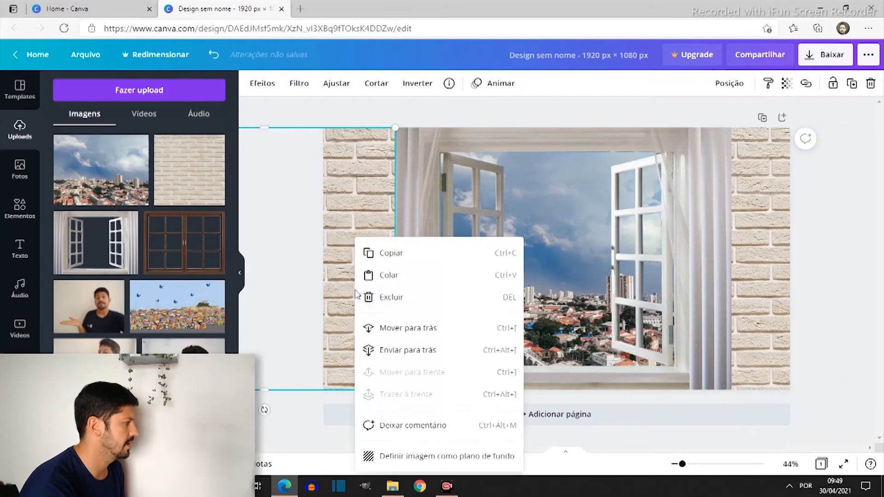
left_click(407, 353)
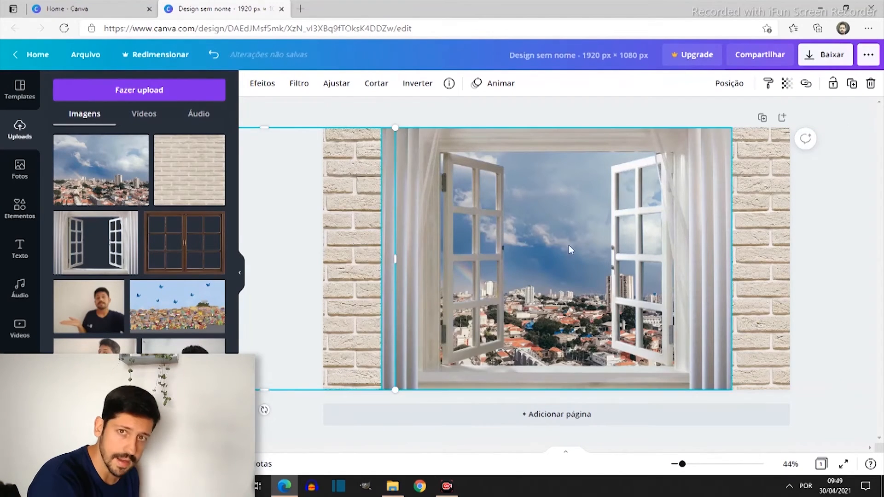
left_click(371, 402)
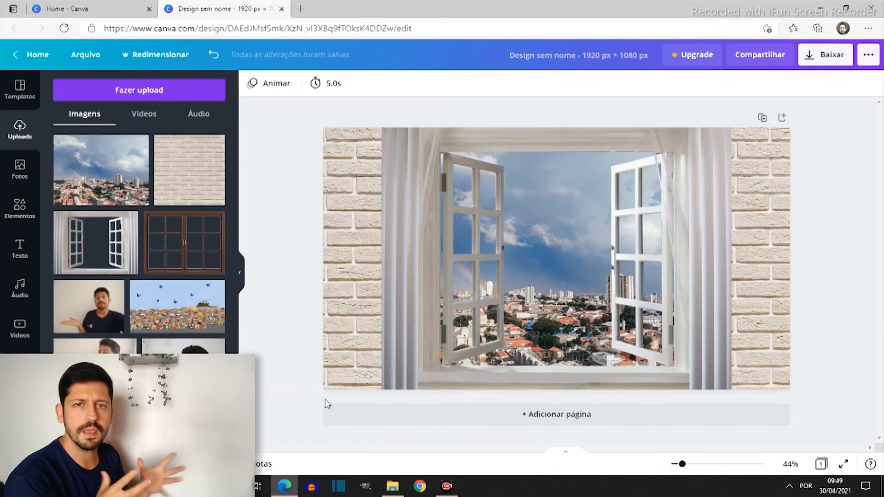
Search the window image's effects for "shadow" and apply the Brilhante shadow
left_click(553, 265)
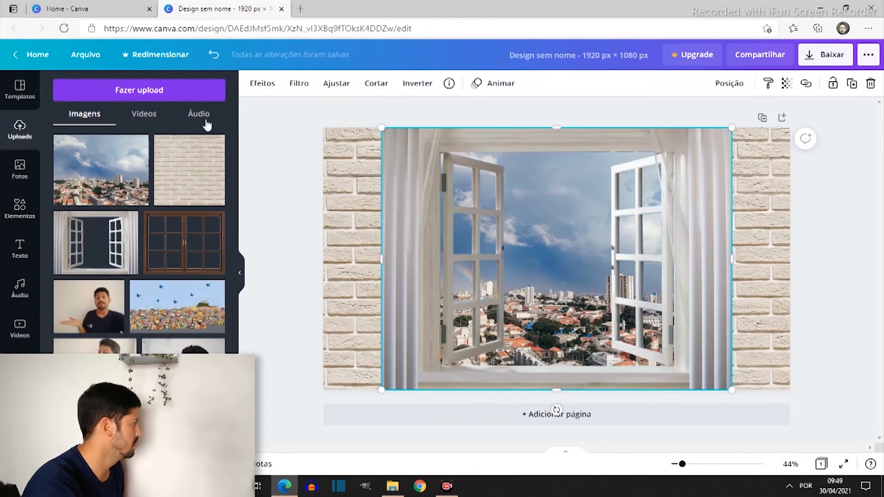
left_click(256, 85)
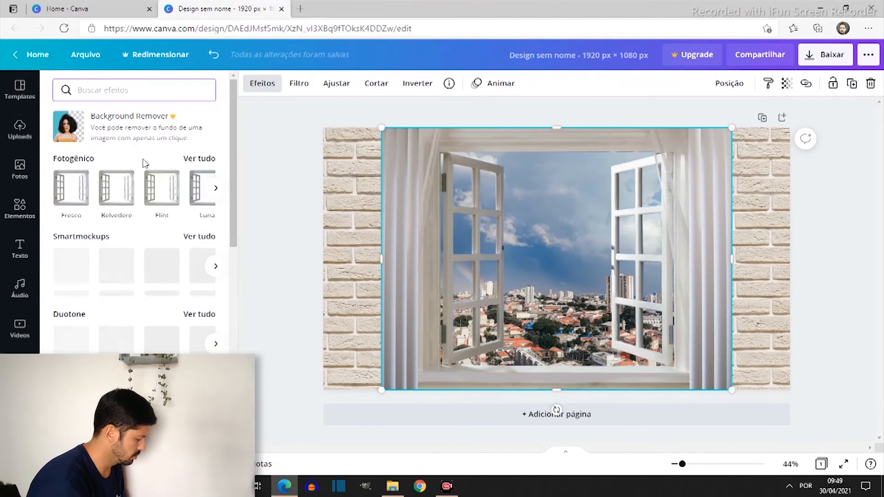
type("shadow")
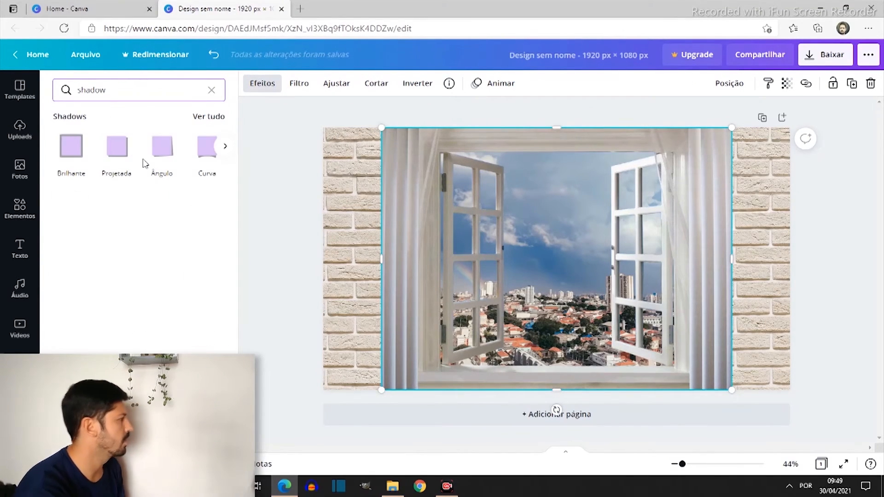
left_click(70, 153)
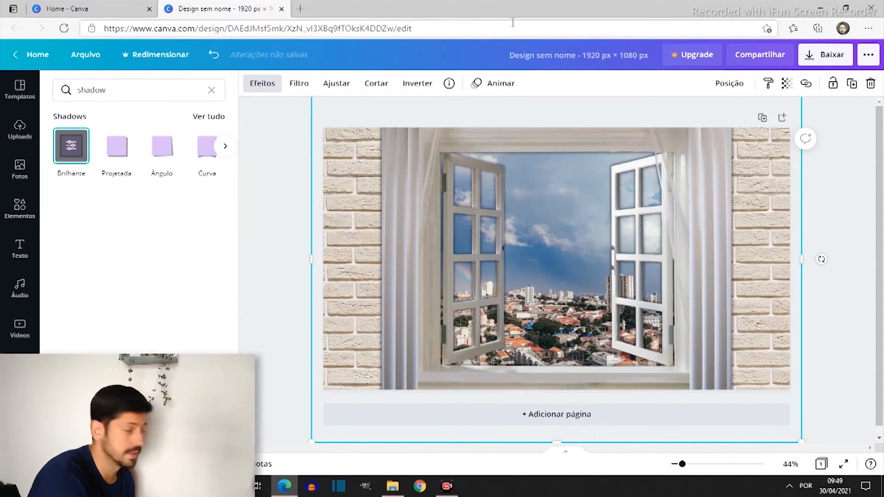
Try the Projetada, Ângulo and Curva shadows on the window image and return to Brilhante
left_click(116, 157)
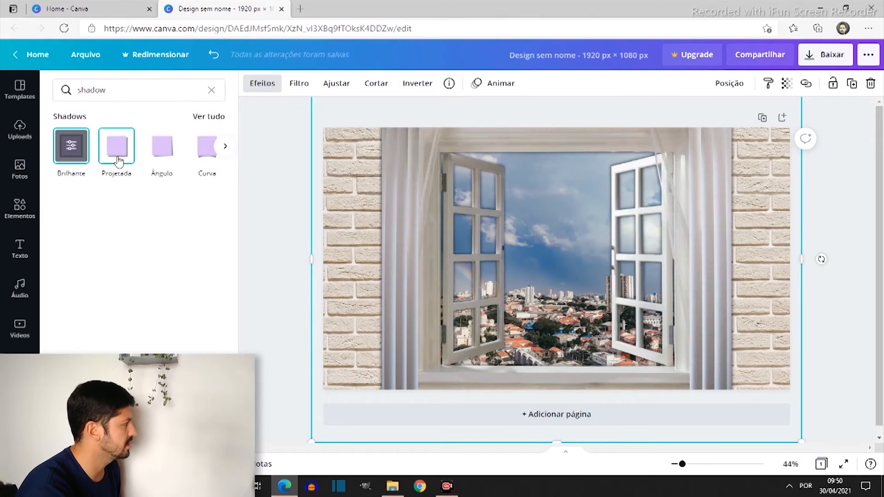
left_click(161, 150)
left_click(207, 149)
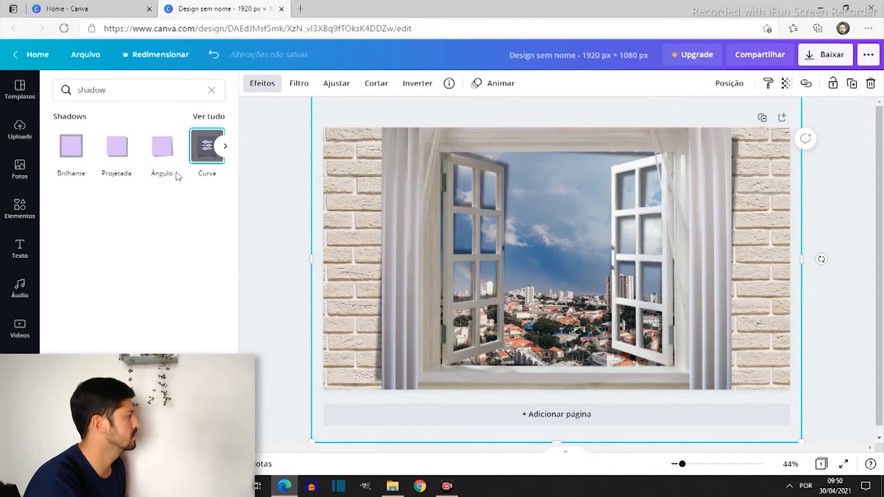
left_click(179, 156)
left_click(115, 154)
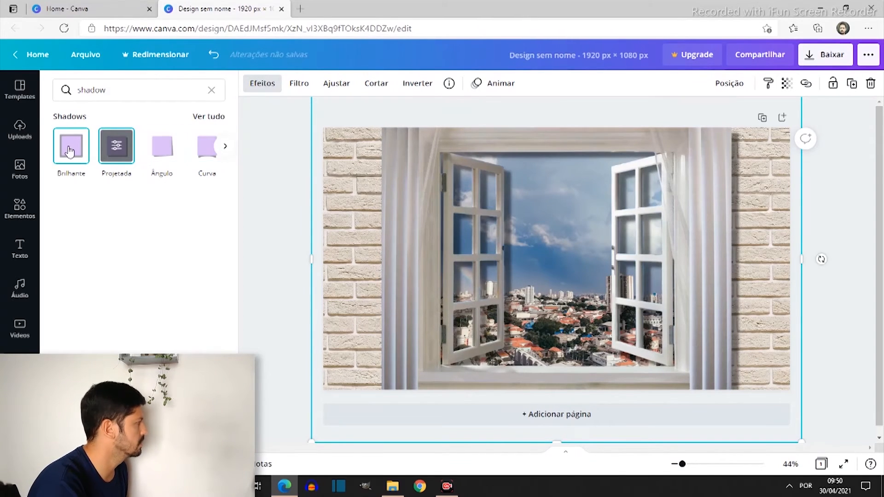
left_click(71, 148)
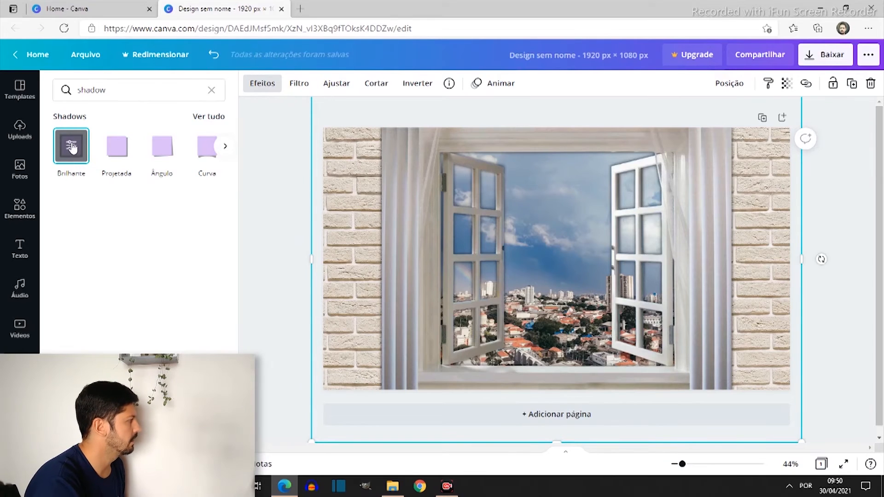
Set the window's Brilhante shadow to size 12, transparency 19 and blur 14
left_click(69, 148)
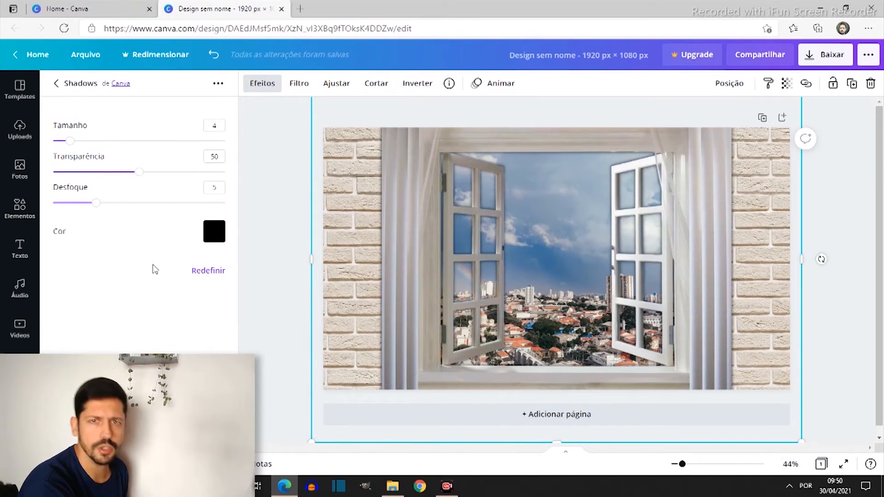
left_click_drag(71, 142, 169, 140)
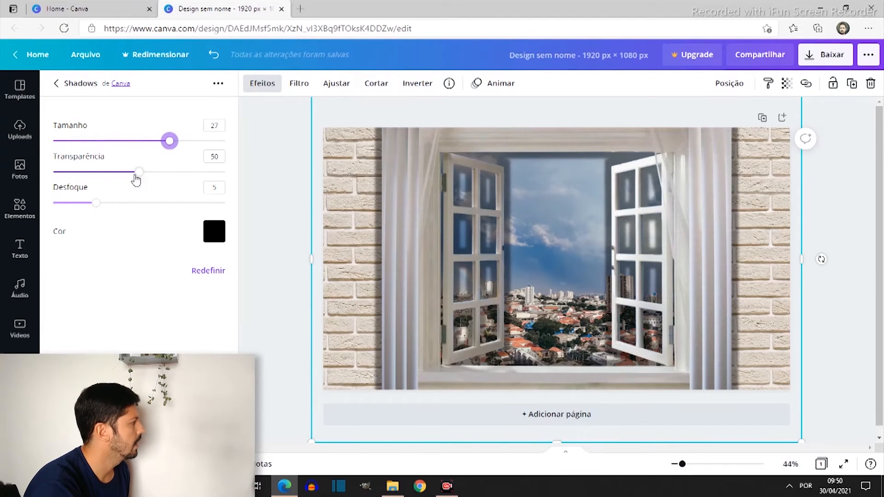
left_click_drag(136, 179, 115, 172)
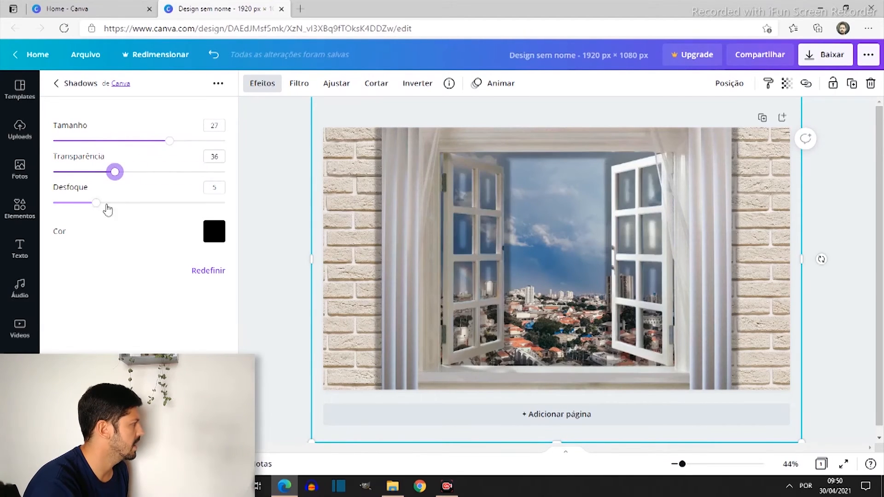
left_click_drag(95, 203, 158, 240)
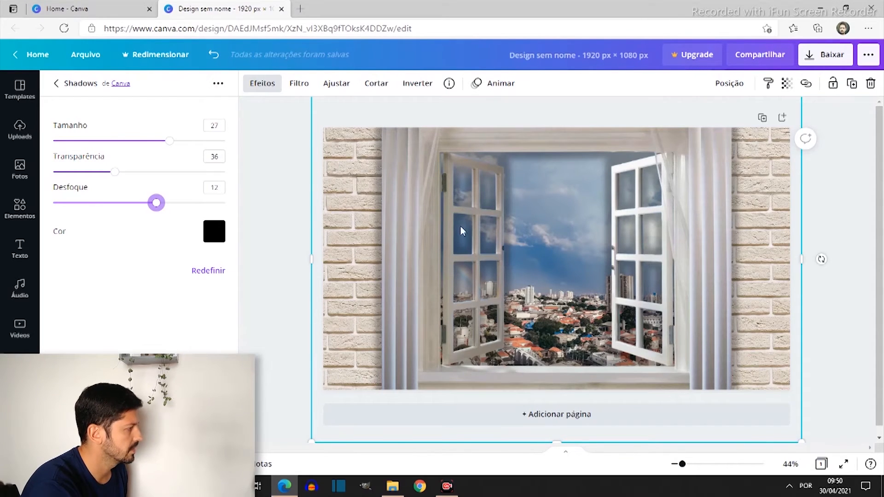
left_click_drag(169, 147, 87, 216)
left_click_drag(84, 145, 105, 146)
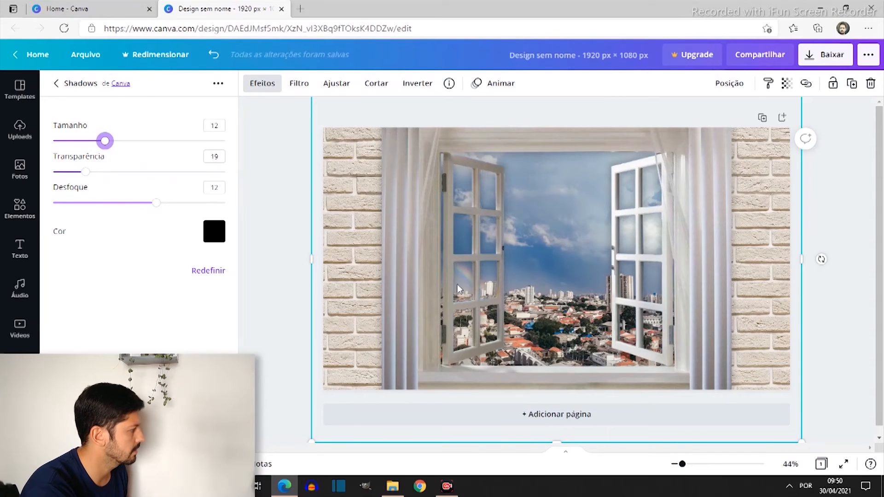
left_click_drag(157, 203, 174, 204)
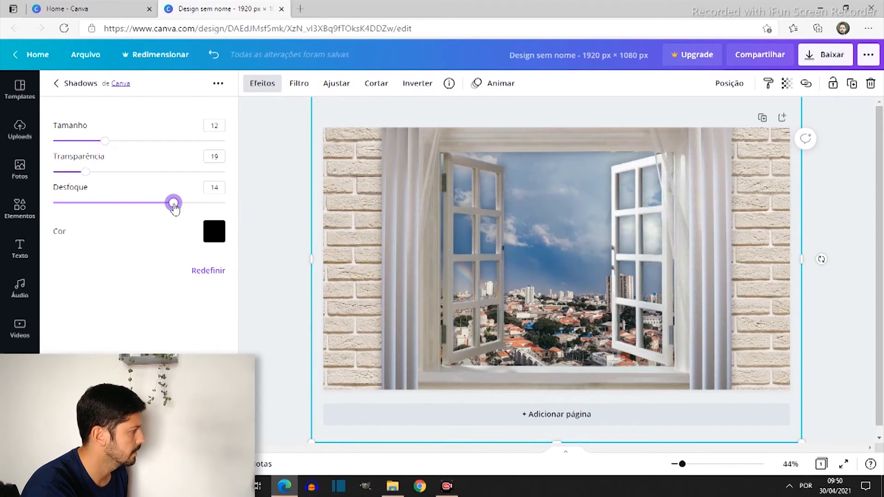
left_click(662, 121)
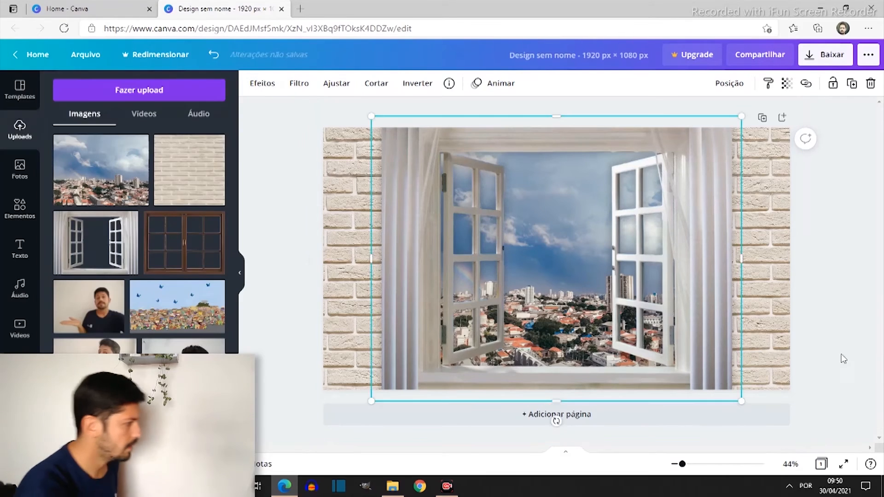
left_click(839, 328)
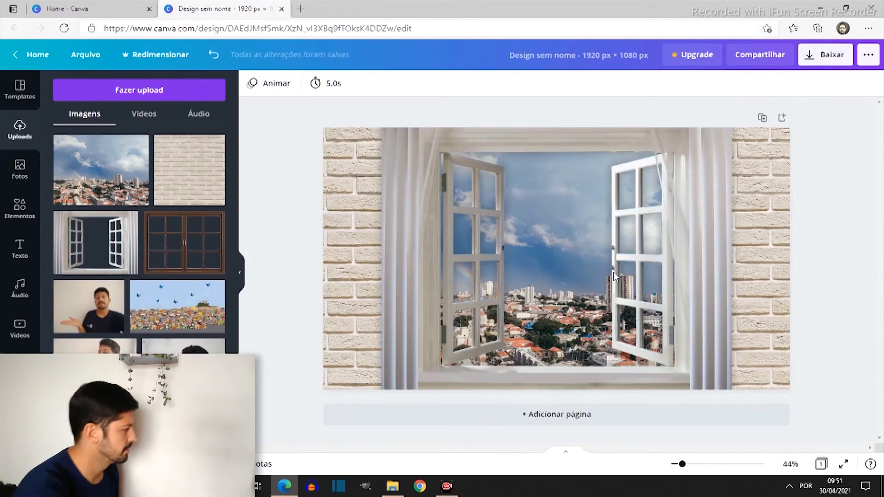
Add unnamed.png from Downloads to the design, shrink the cat and seat it at the window sill's right end
left_click(392, 487)
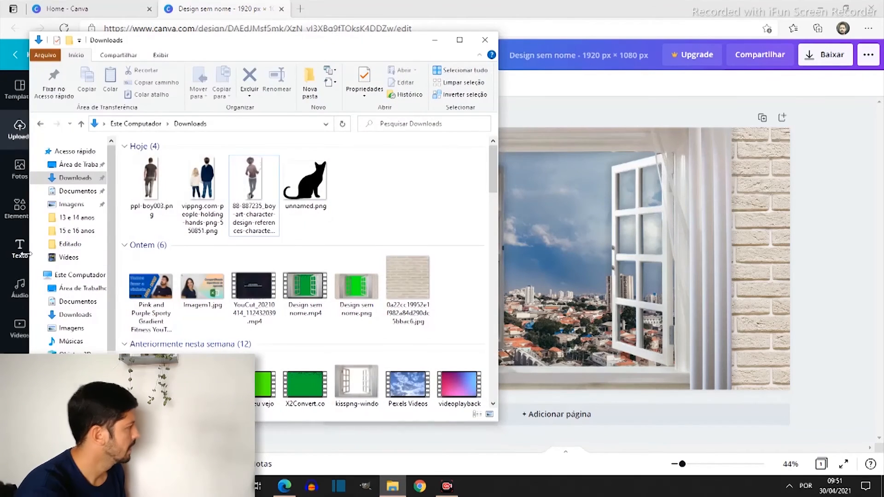
left_click_drag(306, 184, 566, 308)
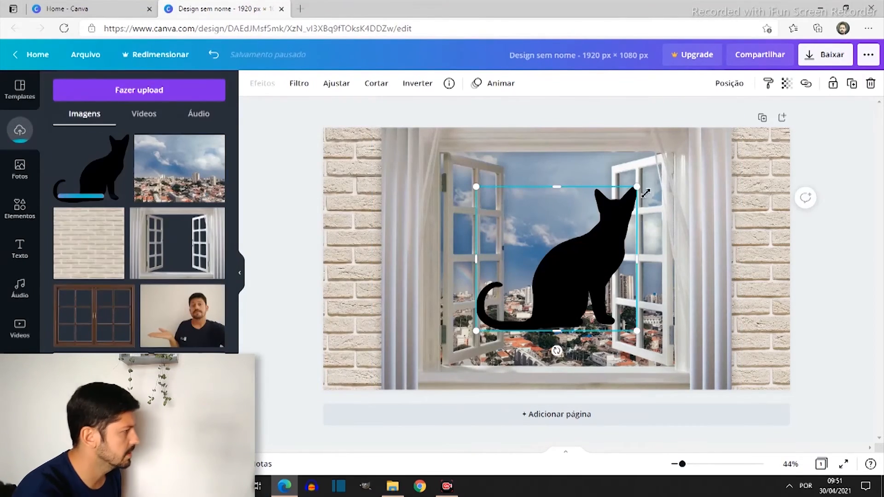
left_click_drag(637, 185, 552, 284)
left_click_drag(528, 315, 652, 348)
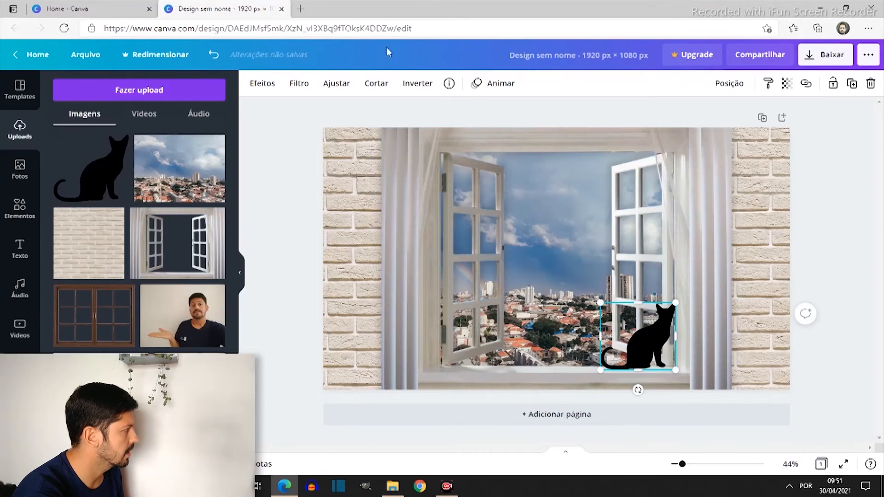
Flip the cat silhouette horizontally and shift it slightly right along the window sill
left_click(417, 83)
left_click(470, 112)
left_click_drag(639, 343, 665, 346)
left_click(827, 266)
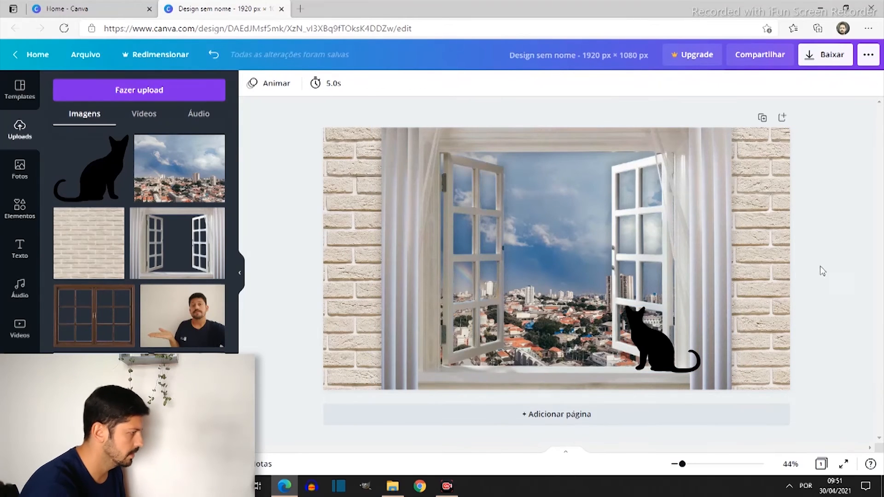
Try the Brilhante and Projetada shadows on the cat silhouette and apply the Ângulo shadow
left_click(651, 343)
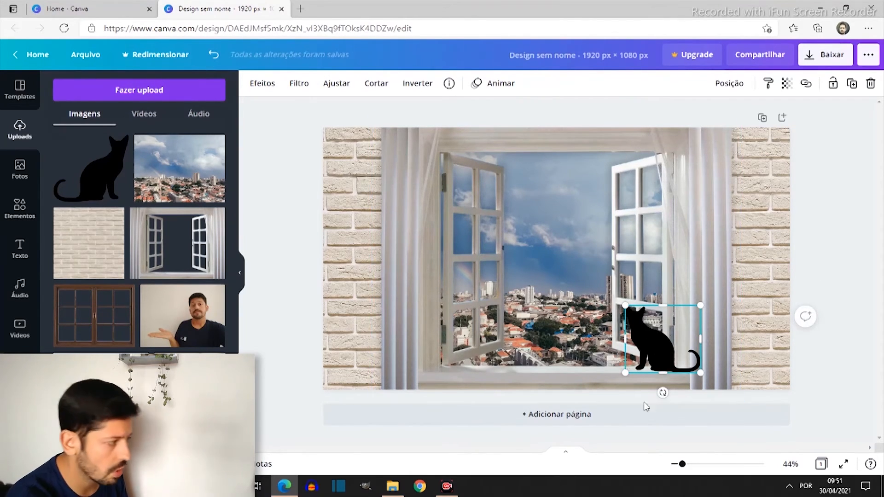
left_click(261, 84)
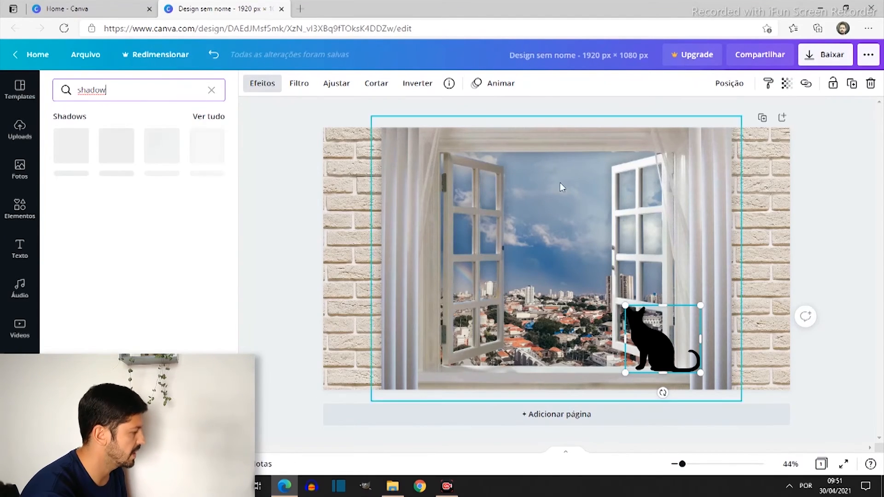
left_click(71, 161)
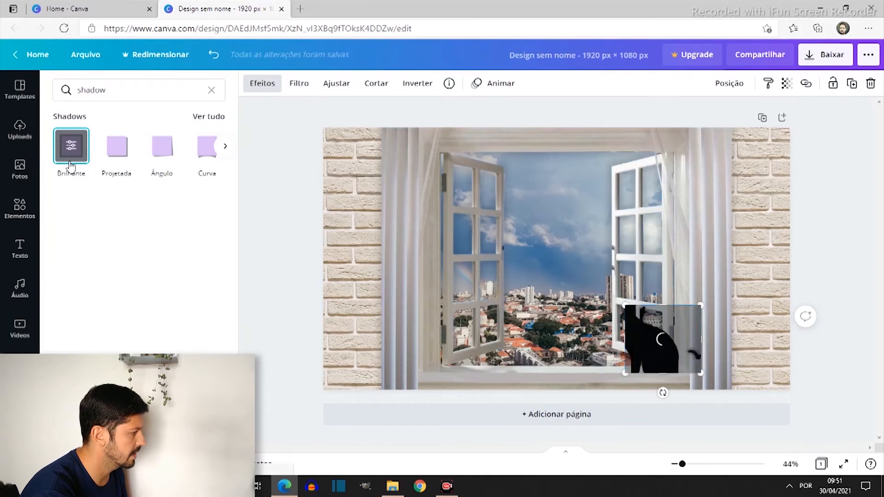
left_click(121, 159)
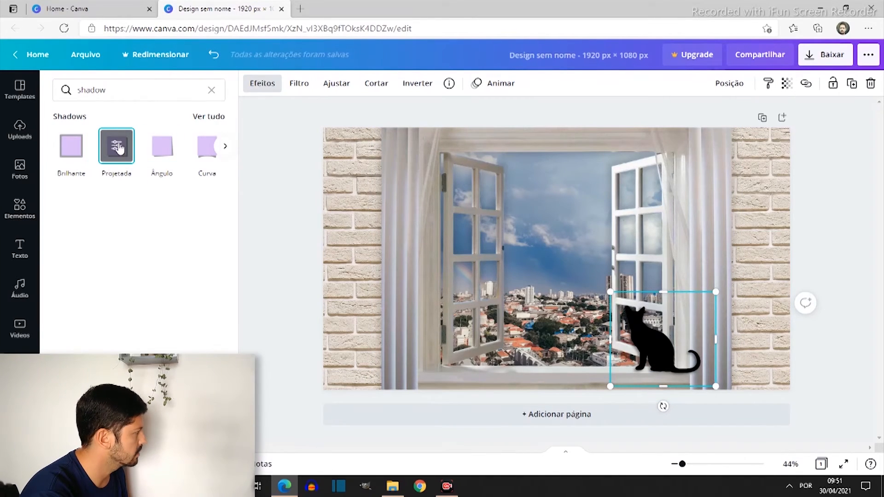
left_click(164, 156)
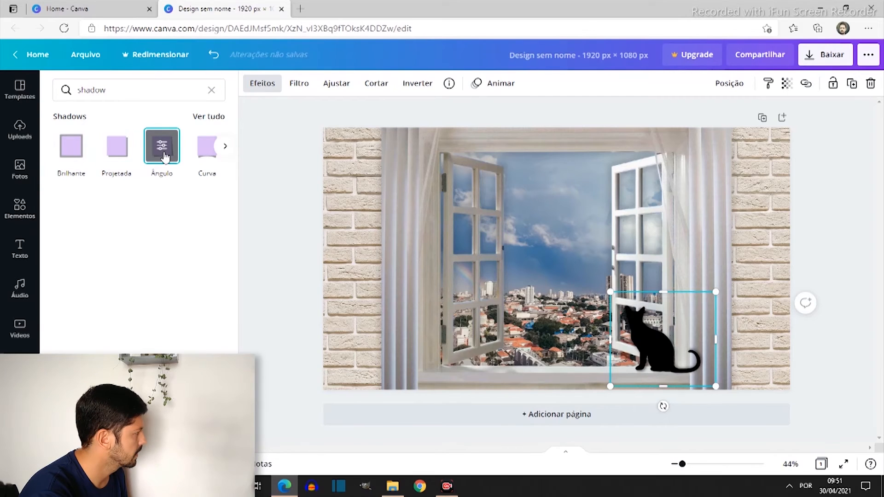
left_click(121, 155)
left_click(164, 155)
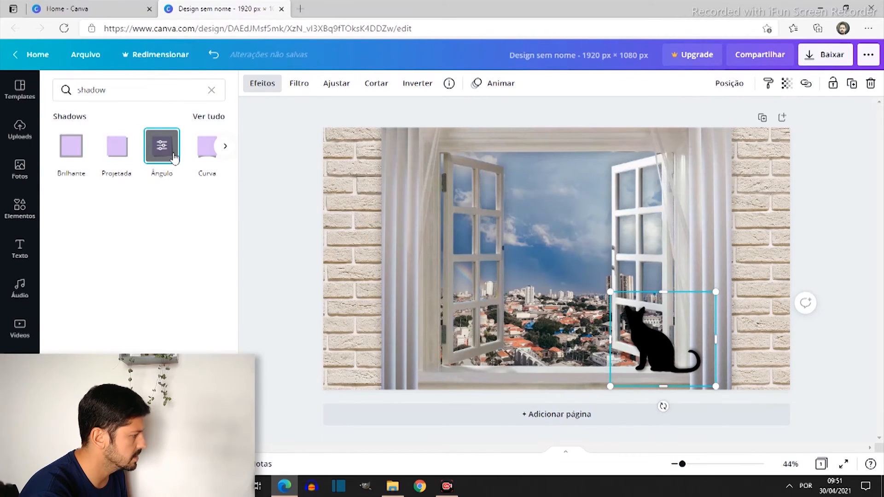
Set the angle of the cat's Ângulo shadow to 5
left_click(165, 154)
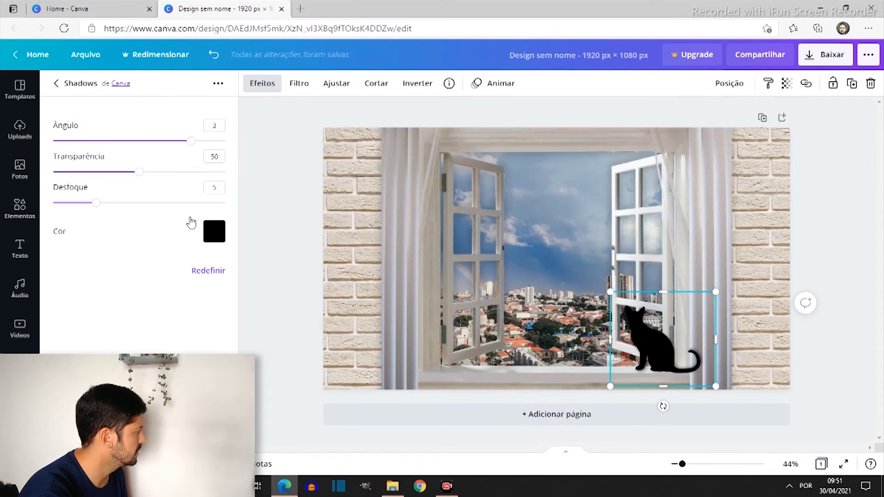
left_click_drag(180, 143, 221, 143)
left_click_drag(218, 185, 268, 189)
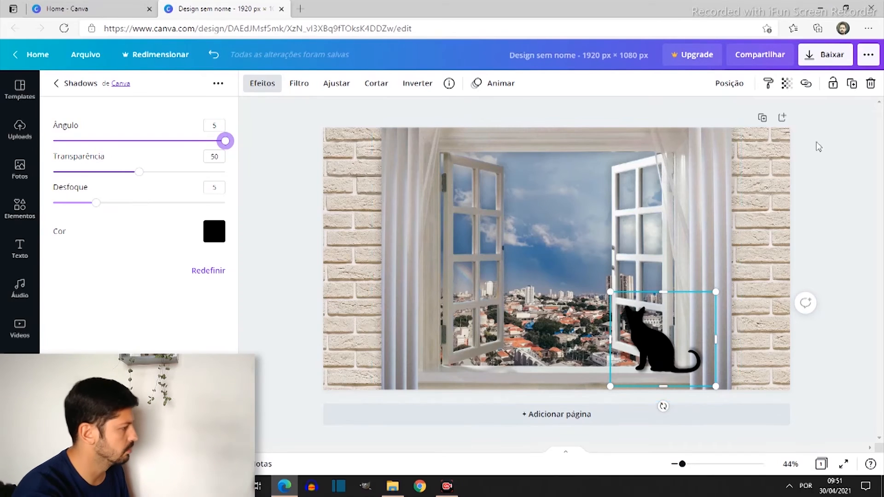
left_click(841, 220)
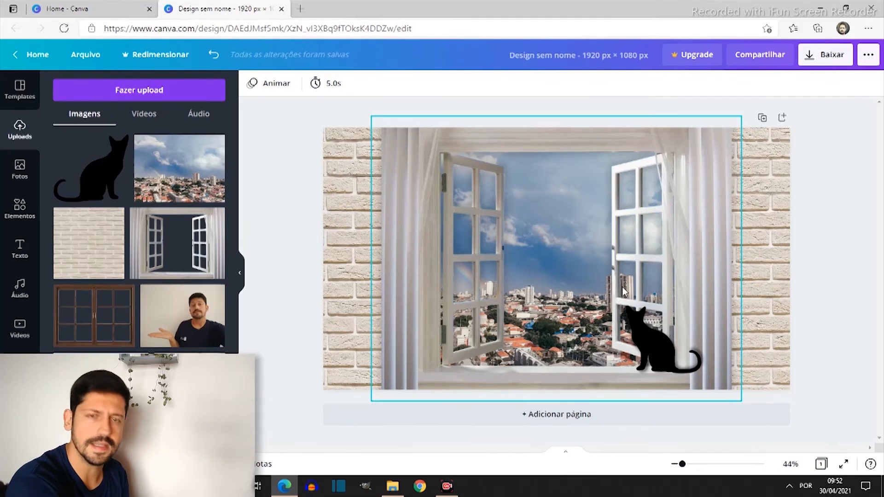
Add the picture of two children holding hands from Downloads and lower it in front of the sill, beside the cat
left_click(392, 487)
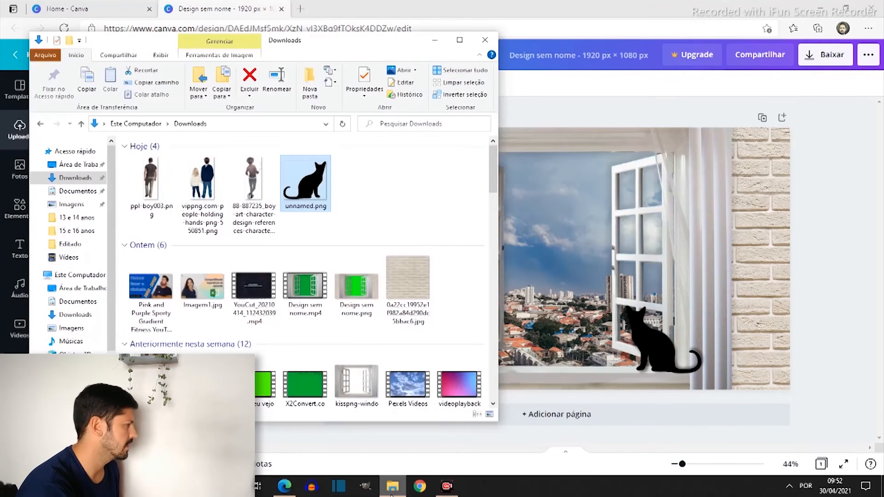
left_click(211, 185)
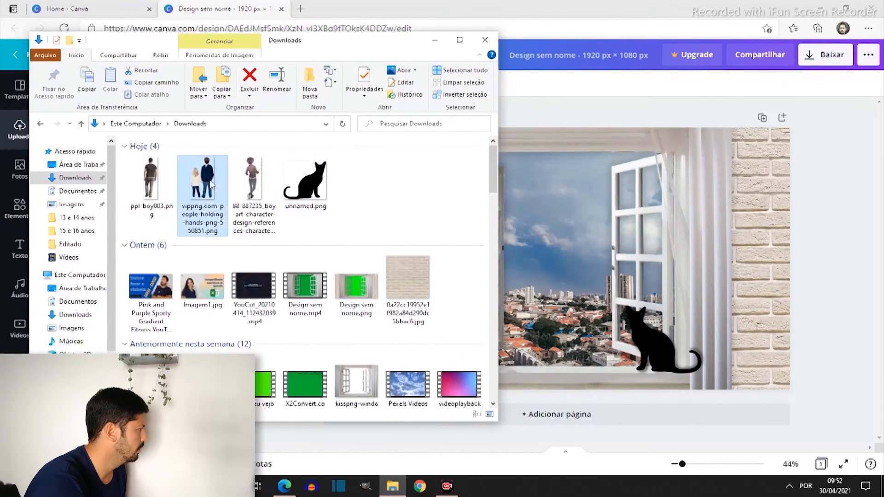
left_click_drag(291, 221, 571, 327)
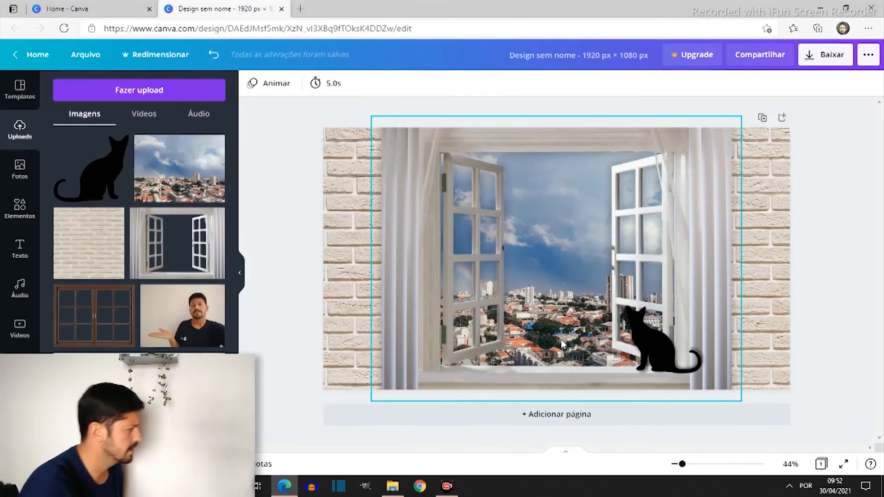
left_click_drag(587, 244, 596, 365)
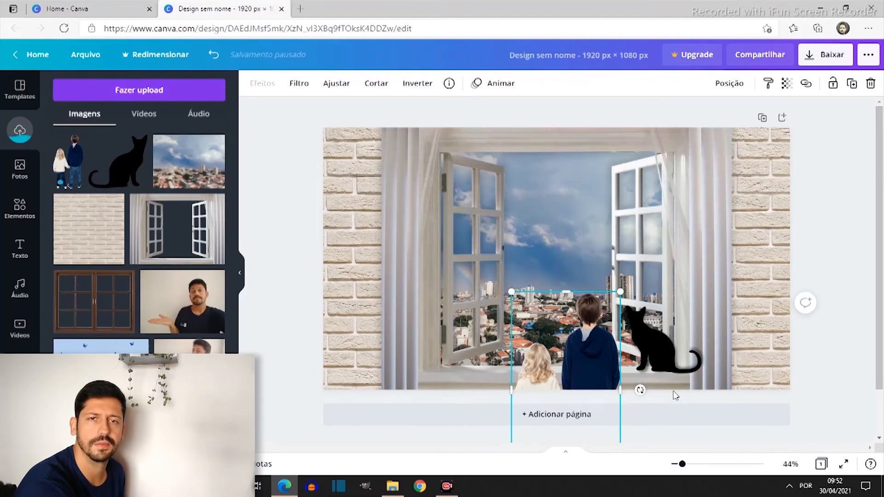
Add ppl-boy003.png from Downloads, enlarge the man and place him over the right curtain
left_click(392, 486)
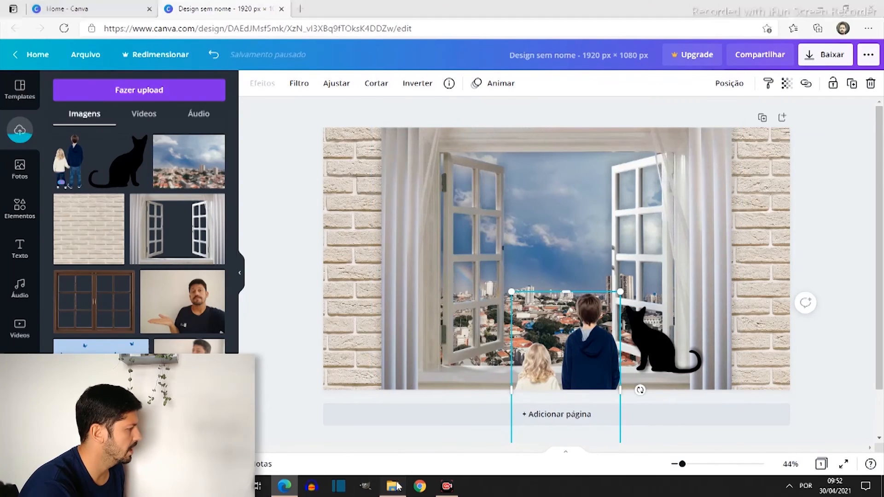
left_click_drag(162, 175, 663, 255)
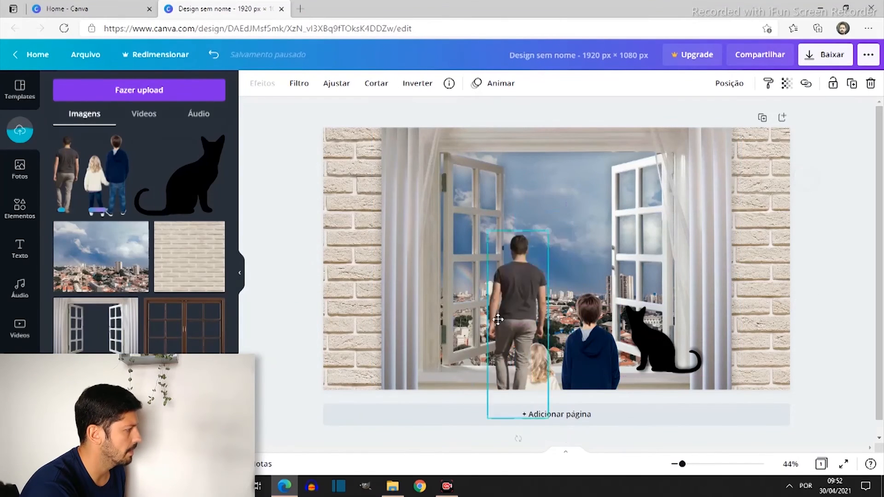
left_click_drag(541, 347, 456, 322)
left_click_drag(483, 251, 567, 197)
left_click_drag(472, 277, 693, 312)
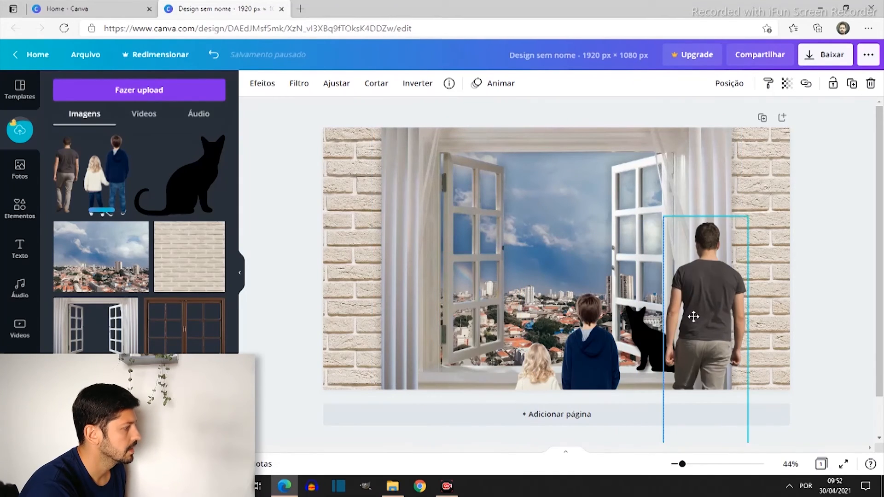
Move the children's image further left and place the man between the boy and the cat
left_click_drag(570, 361, 507, 362)
left_click_drag(707, 313, 590, 330)
left_click(715, 395)
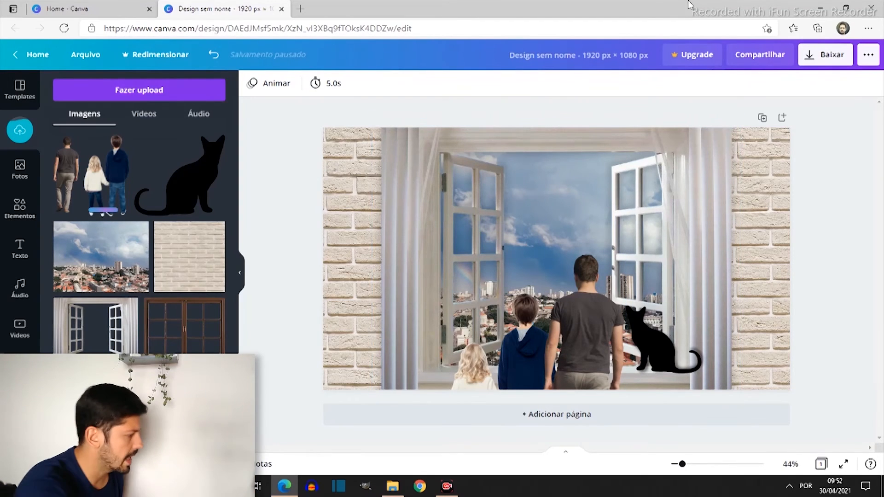
Delete the man's image and slightly enlarge the children's image in front of the window
left_click(597, 319)
key("Delete")
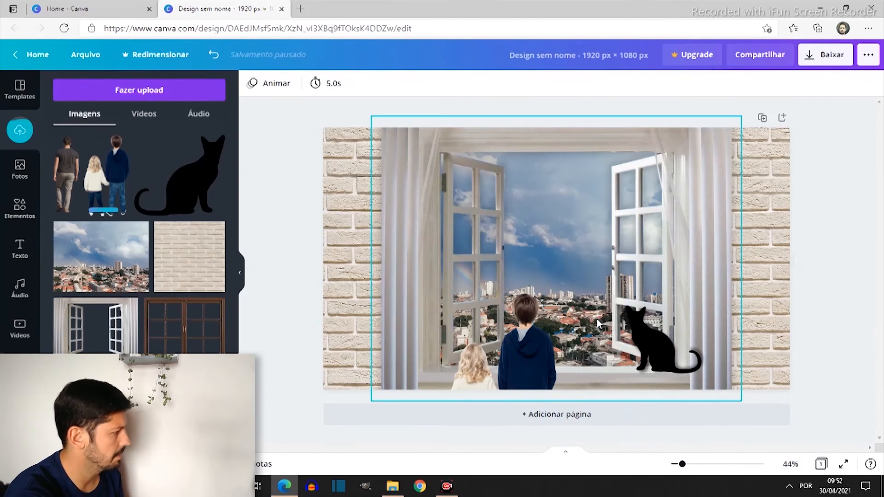
left_click(524, 354)
mouse_move(545, 343)
left_mouse_down()
mouse_move(551, 336)
mouse_move(537, 355)
left_mouse_up()
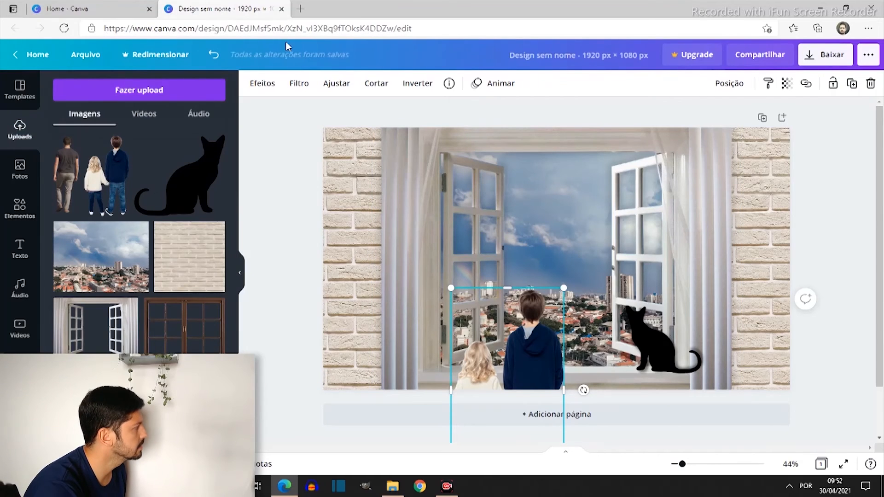
Adjust the children's image to brightness -32, contrast -6, saturation -31 and blur -3
left_click(337, 84)
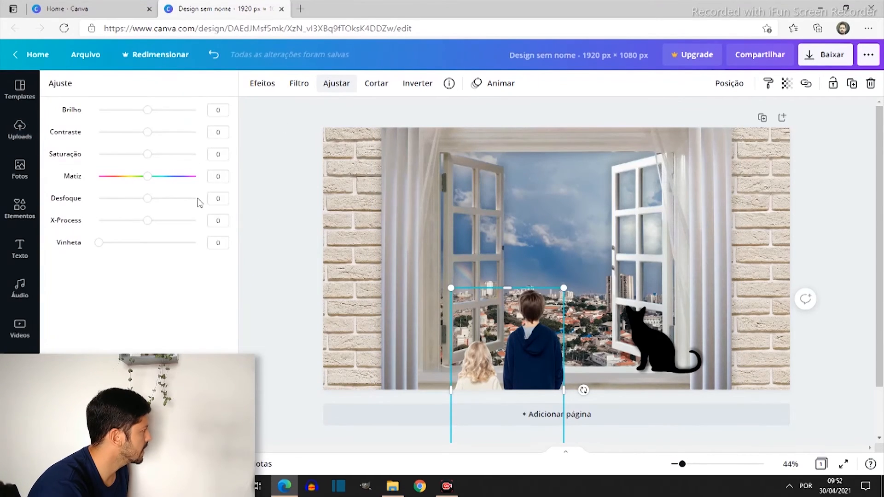
left_click_drag(146, 110, 134, 162)
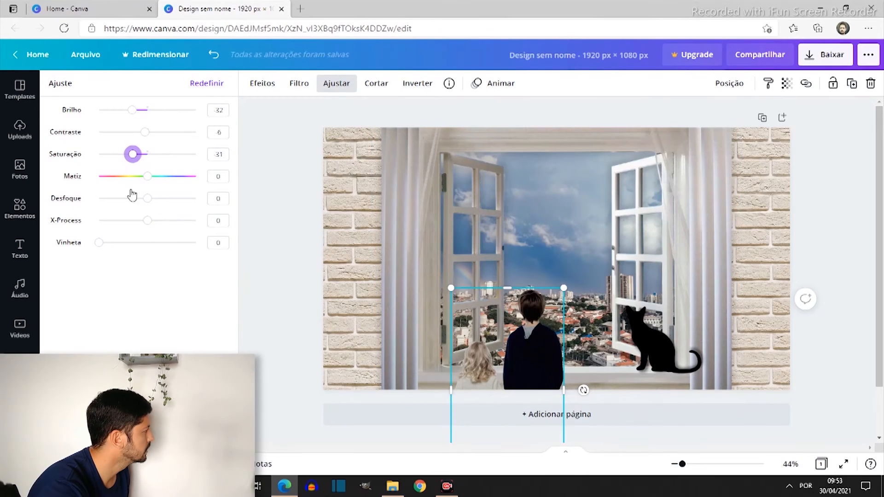
left_click_drag(147, 199, 98, 243)
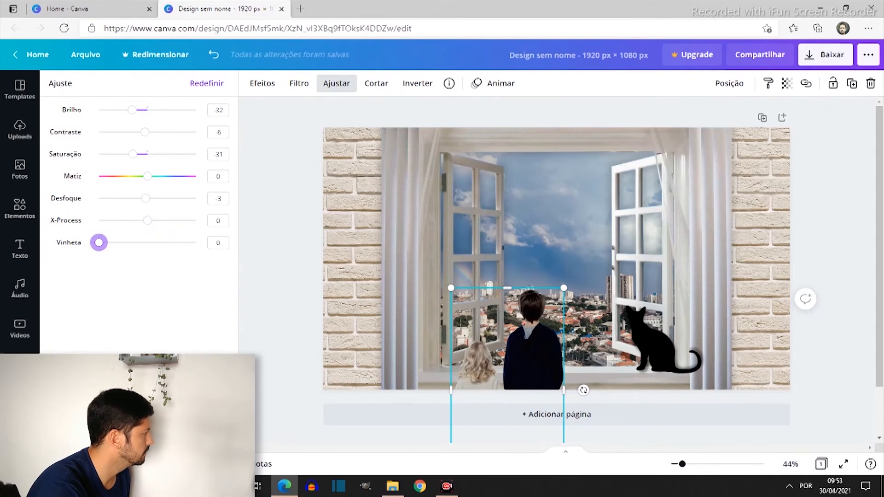
Apply the Brilhante shadow to the children's image with transparency 25 and blur 8
left_click(276, 86)
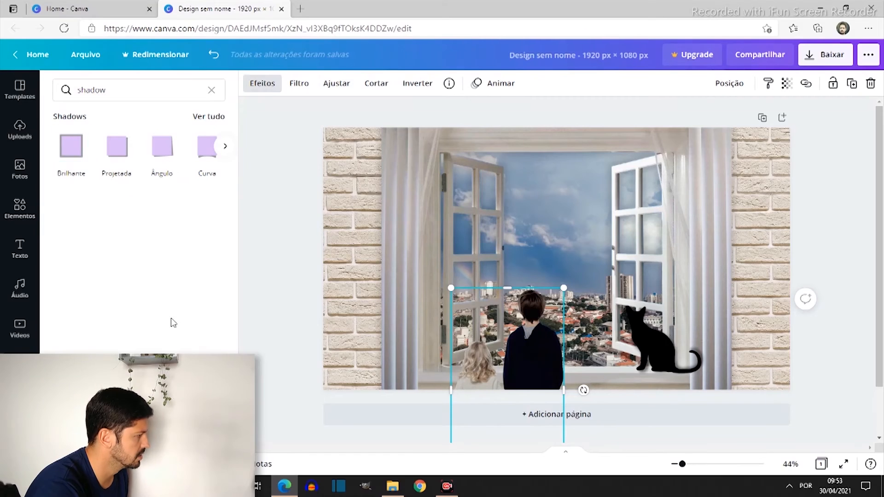
left_click(75, 157)
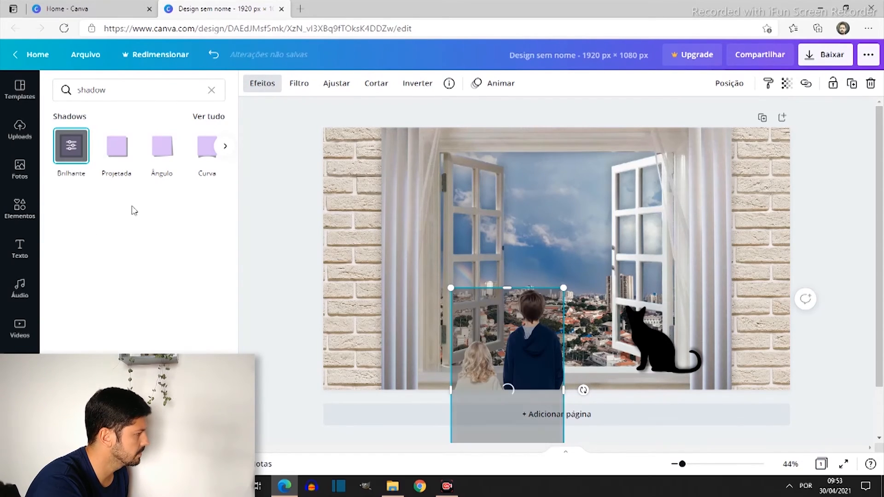
left_click(70, 146)
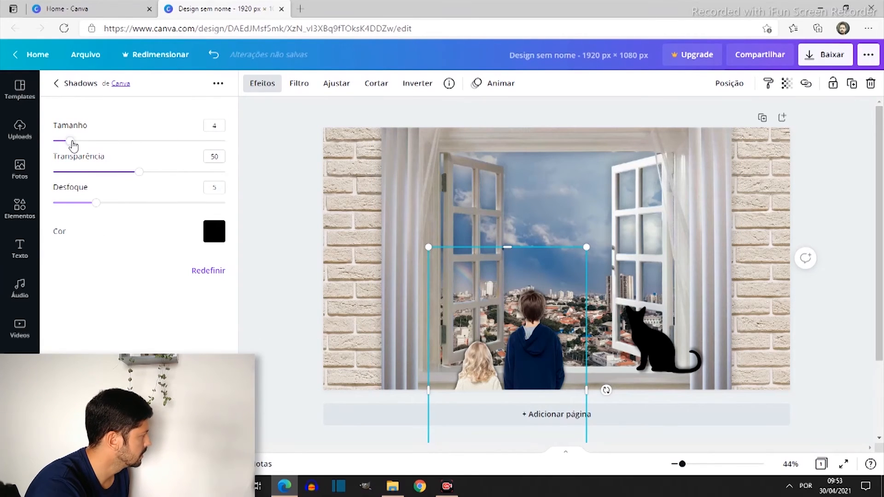
left_click_drag(138, 172, 122, 210)
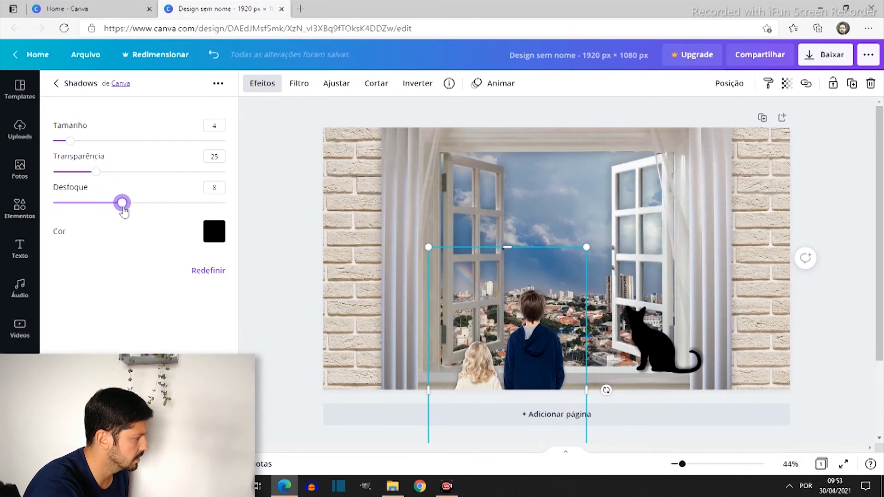
left_click(828, 308)
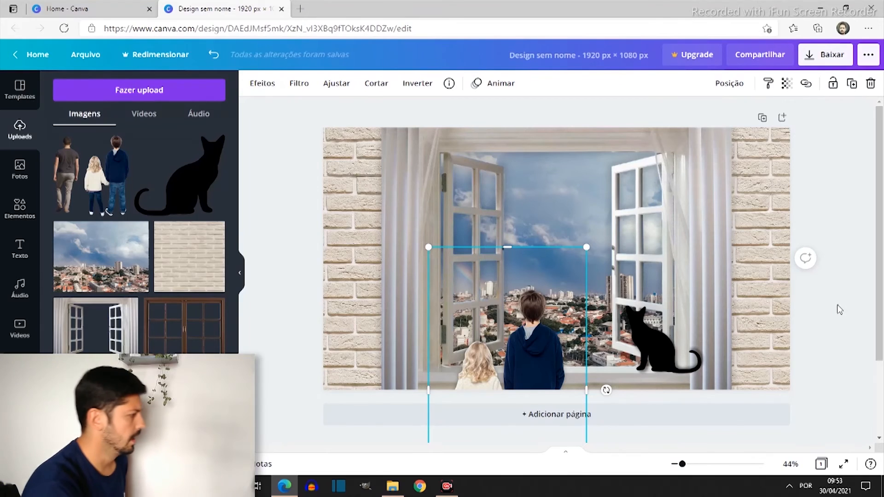
left_click(829, 326)
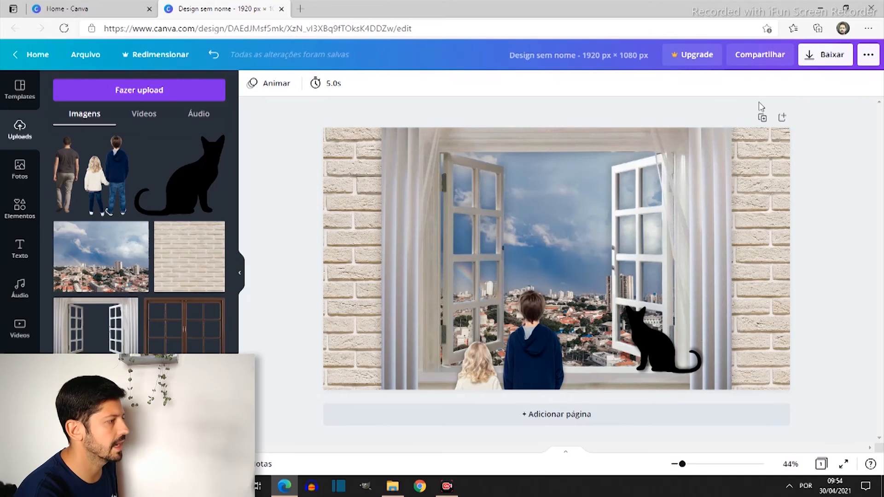
Duplicate the finished window scene page and compare the two pages
left_click(763, 118)
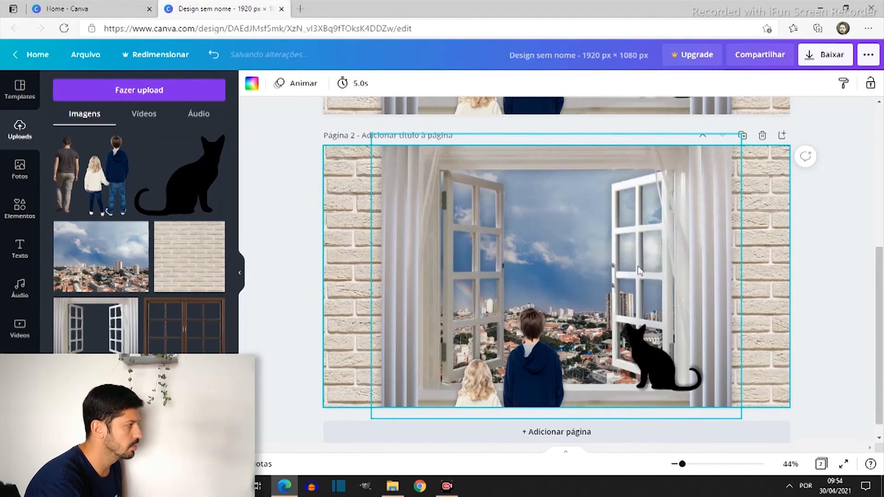
scroll(637, 266, "up", 5)
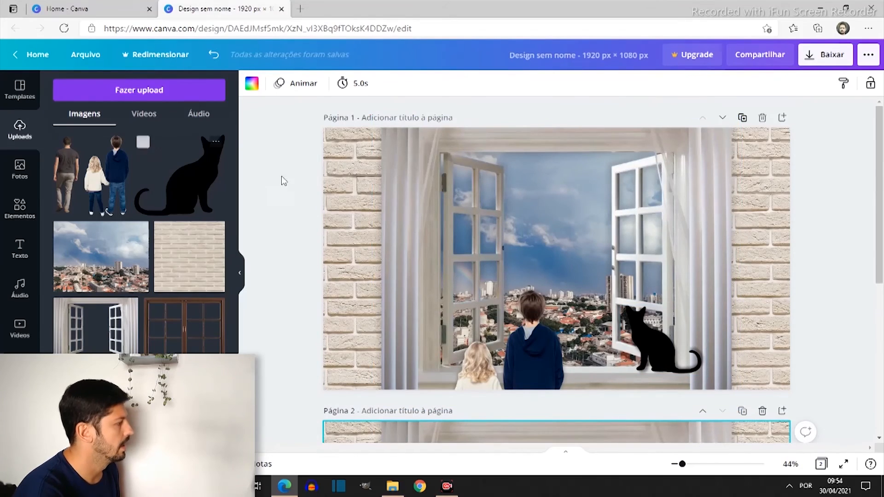
scroll(524, 237, "down", 4)
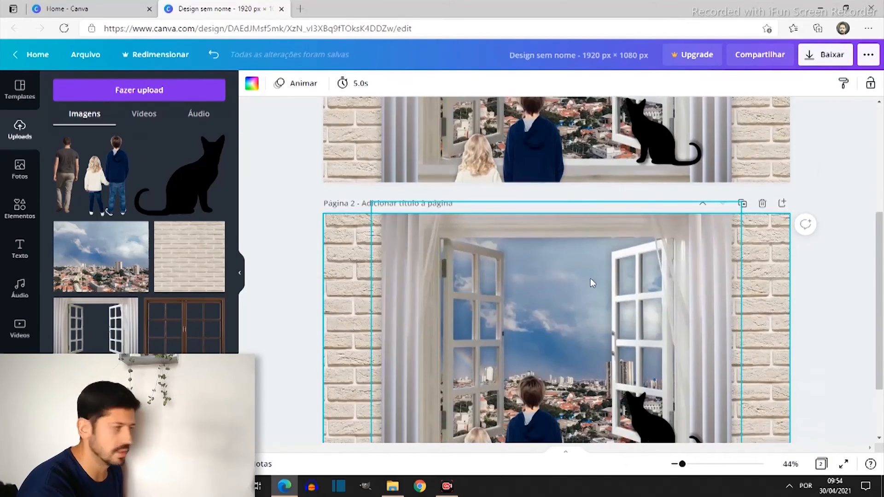
Add the "Algodão doce" font combination to page 2 over the window opening and delete its small upper line
scroll(592, 282, "down", 2)
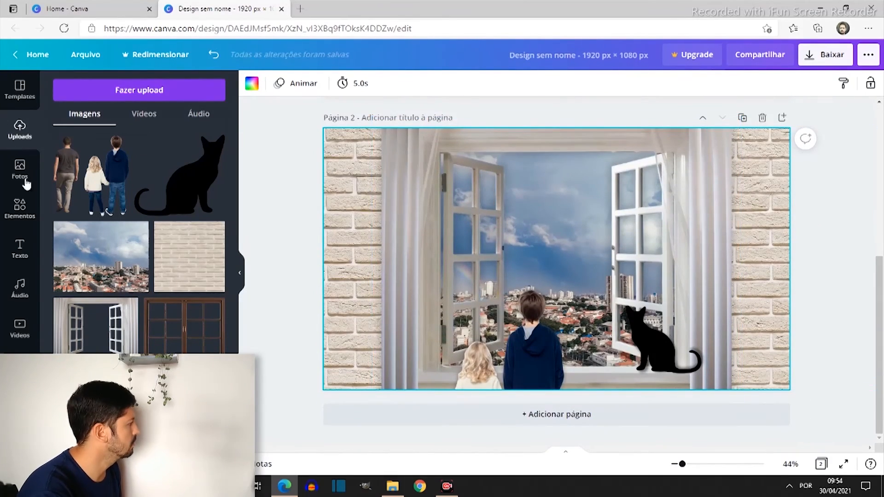
left_click(20, 253)
scroll(102, 253, "down", 6)
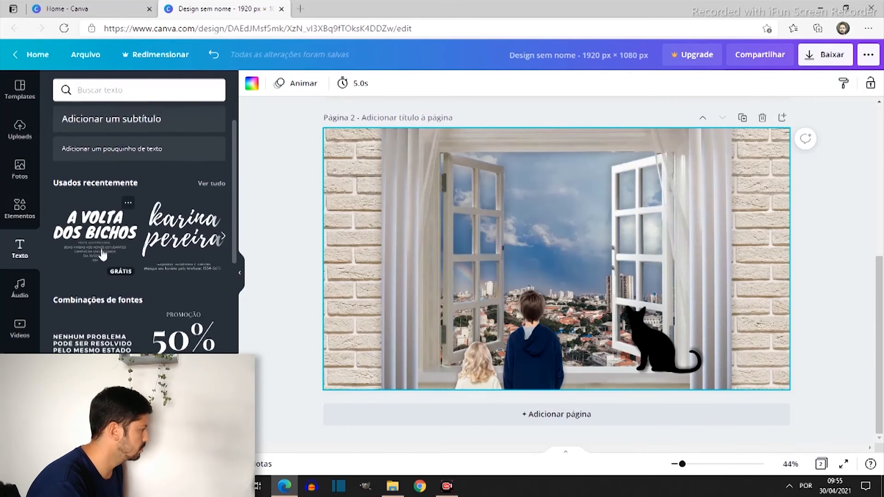
scroll(128, 212, "down", 3)
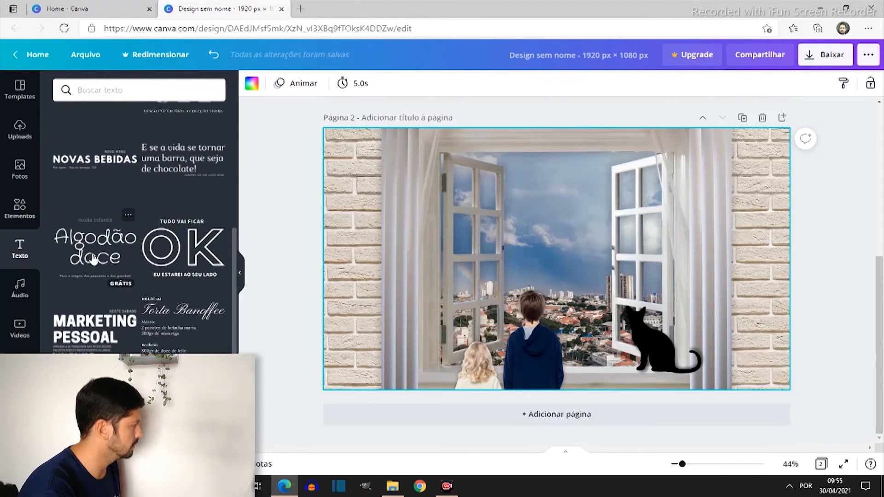
left_click_drag(543, 243, 518, 204)
left_click(530, 179)
key("Delete")
Replace the headline "Algodão doce" with "O que eu vejo da minha janela!"
left_click(523, 204)
double_click(522, 204)
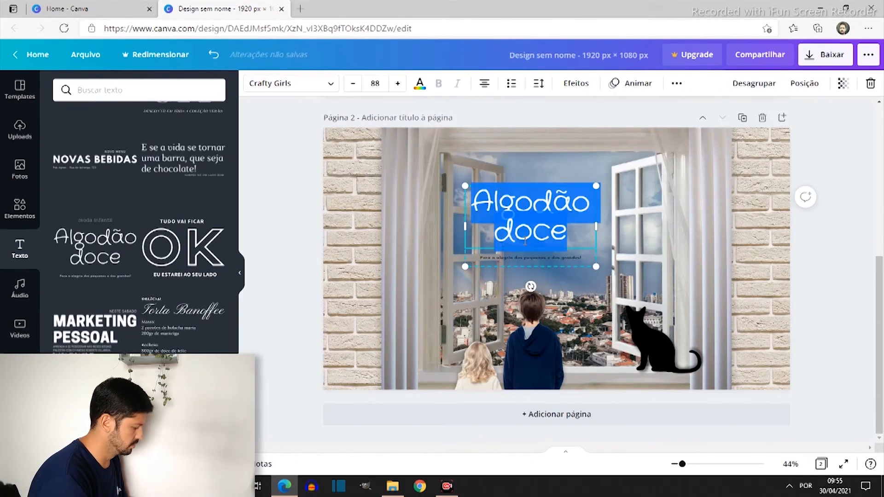
type("O que eu")
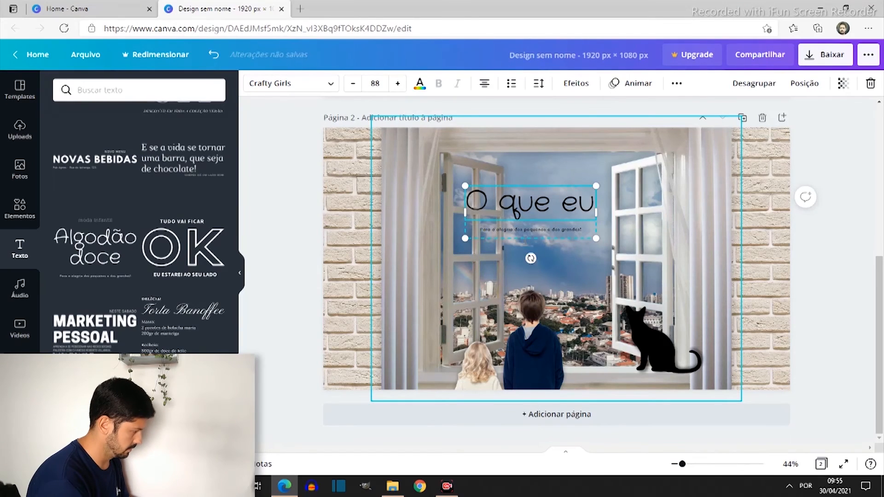
type(" vejo da minha")
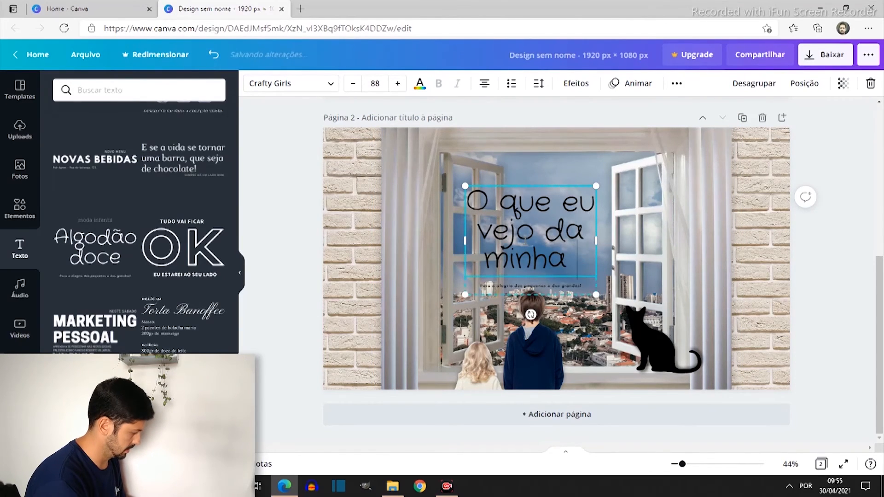
type(" janela")
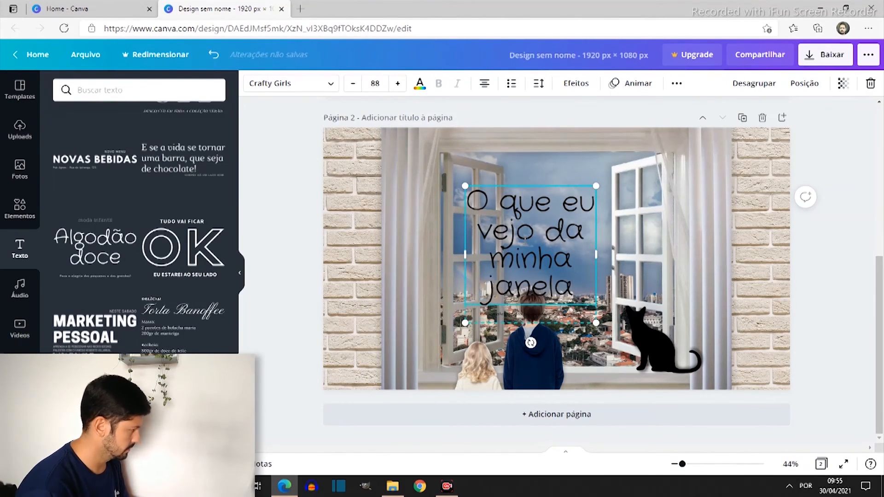
type("!")
Replace the small caption under the headline with "Por" and the author's full name, and increase its font size
left_click(534, 316)
double_click(534, 316)
key("BackSpace")
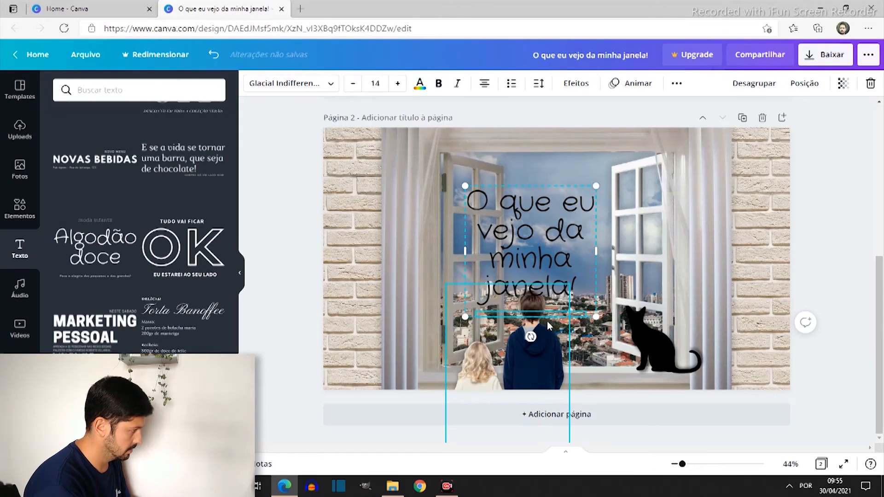
type("Por Rafael Tirelli")
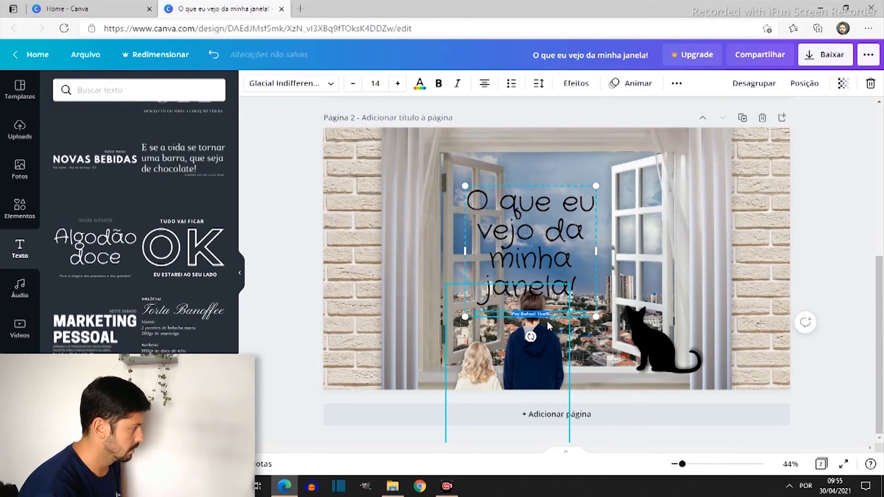
left_click(397, 85)
left_click(397, 85)
left_click(397, 84)
left_click(398, 85)
left_click(397, 85)
left_click(397, 85)
left_click(398, 85)
left_click(398, 85)
Scale the text group down to a headline size of 71,6 and center it in the window opening
left_click_drag(561, 268, 591, 245)
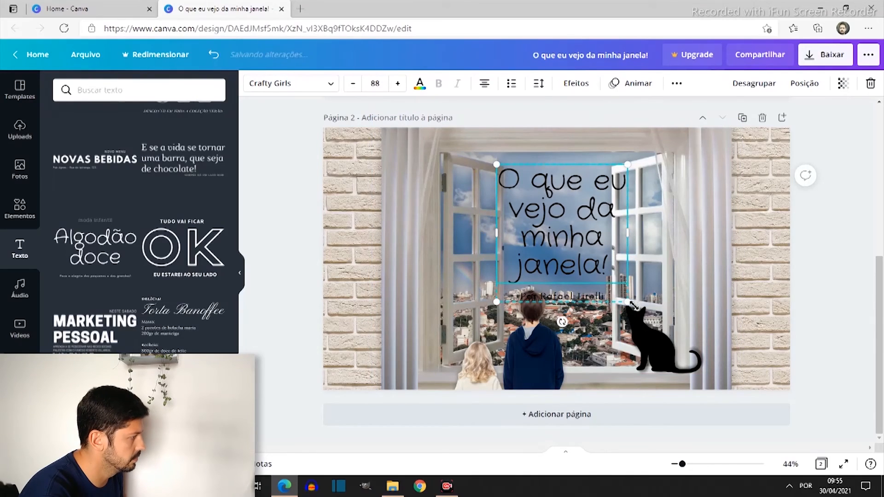
left_click_drag(627, 303, 623, 294)
left_click_drag(496, 166, 504, 172)
left_click_drag(615, 173, 610, 182)
left_click_drag(547, 229, 546, 211)
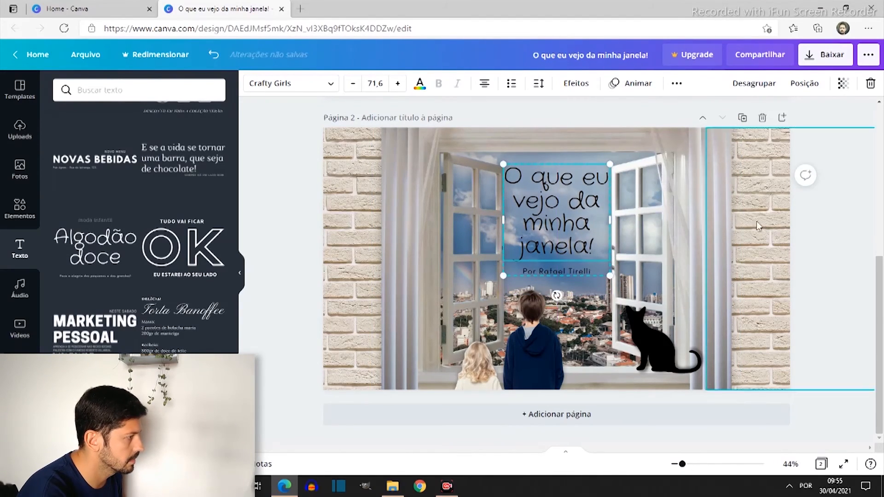
left_click(816, 239)
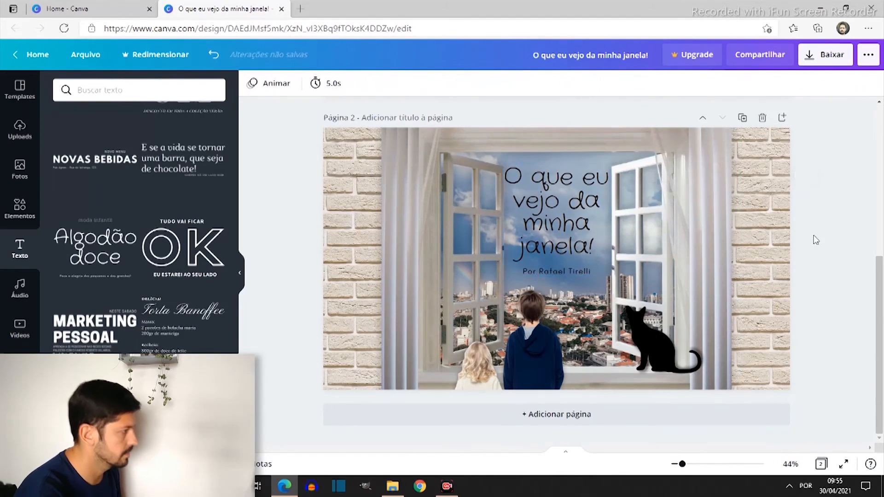
Try the Néon, Falha and Vazado effects on the headline text, with a Vazado thickness of 54
left_click(545, 201)
double_click(546, 201)
left_click(516, 182)
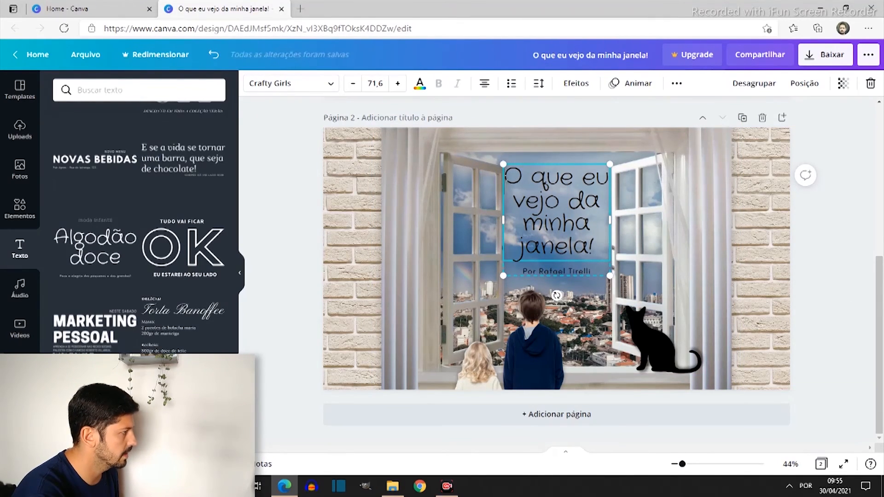
left_click_drag(510, 177, 665, 239)
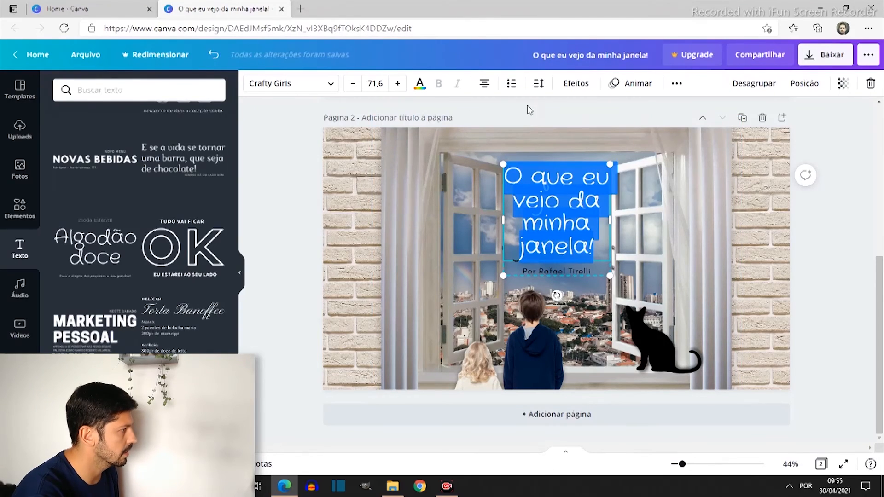
left_click(576, 83)
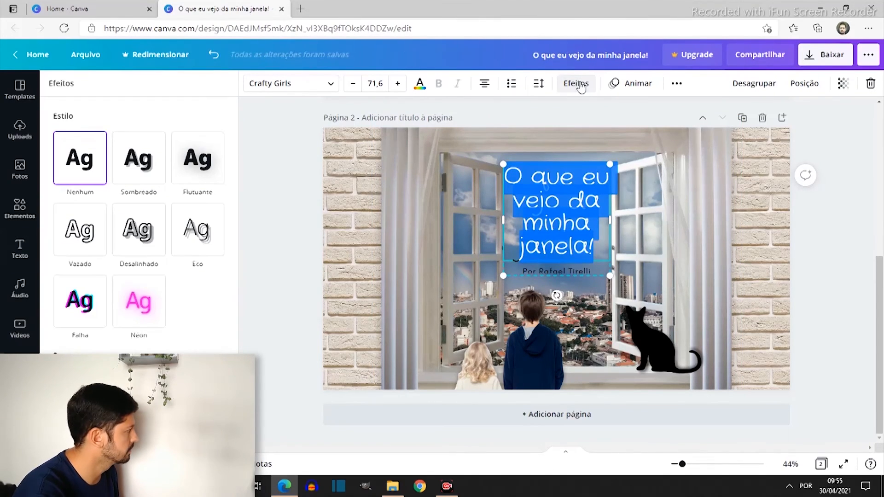
left_click(124, 308)
left_click(83, 311)
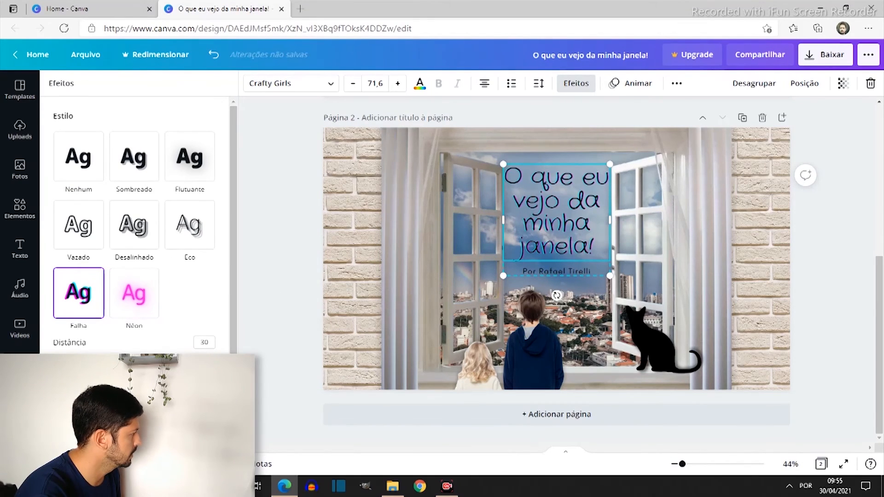
left_click(84, 226)
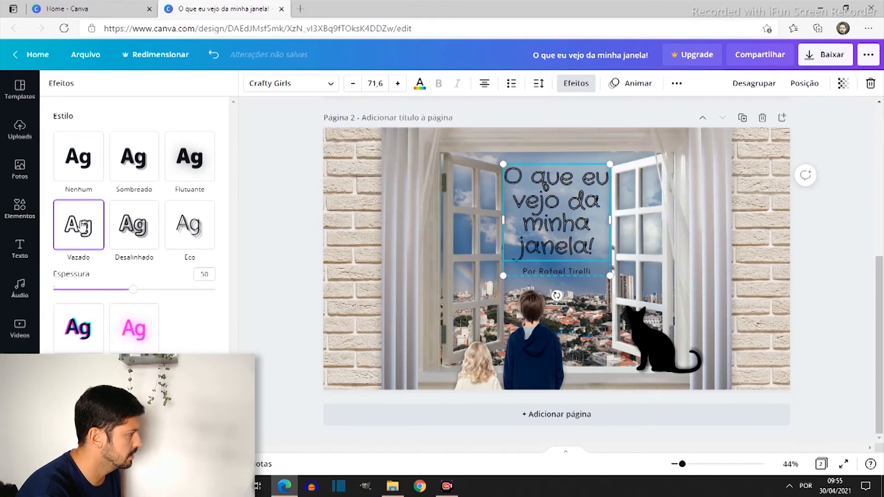
mouse_move(134, 291)
left_mouse_down()
mouse_move(199, 290)
mouse_move(92, 304)
mouse_move(107, 290)
mouse_move(140, 290)
left_mouse_up()
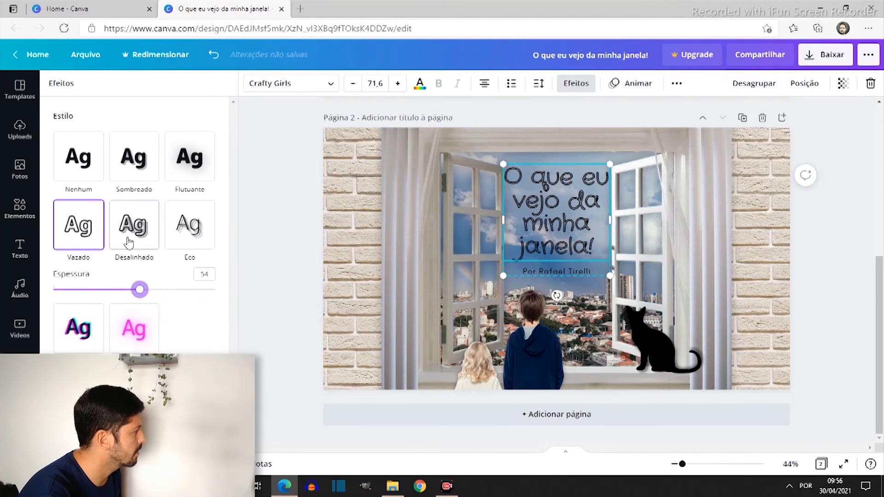
Try the Sombreado effect on the headline, remove it, and apply Flutuante with intensity 67
left_click(132, 170)
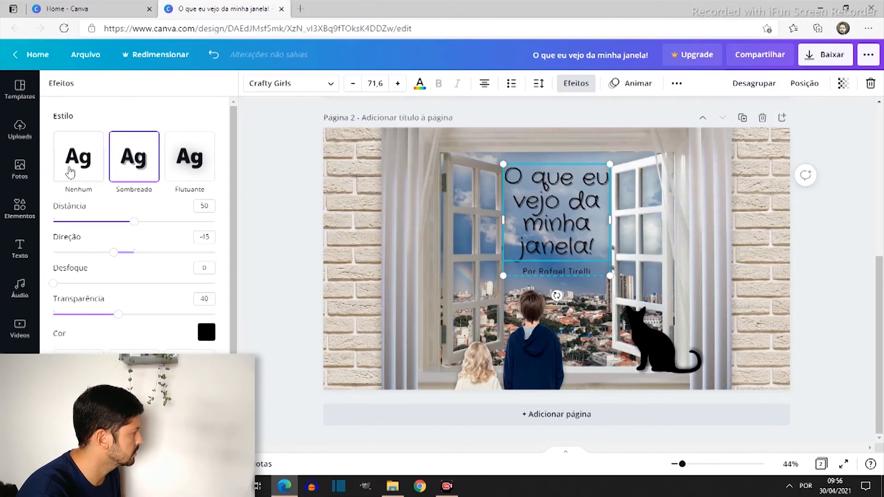
left_click(83, 159)
left_click(203, 167)
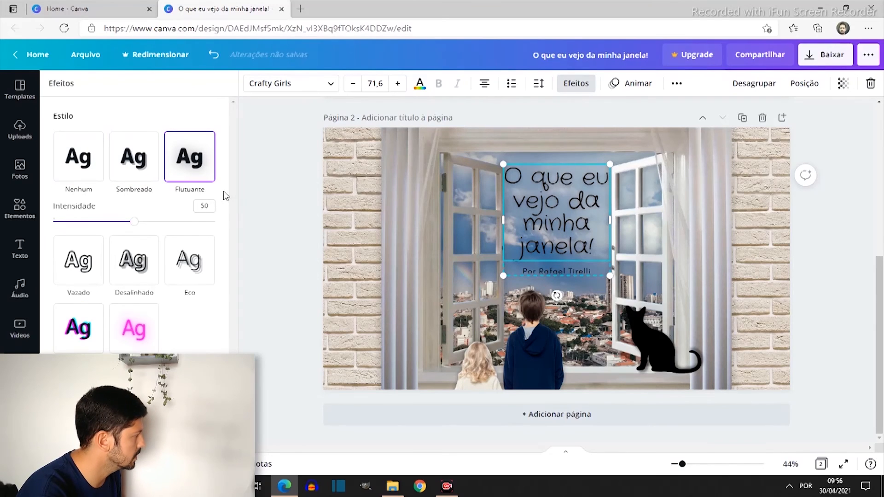
left_click_drag(122, 225, 163, 244)
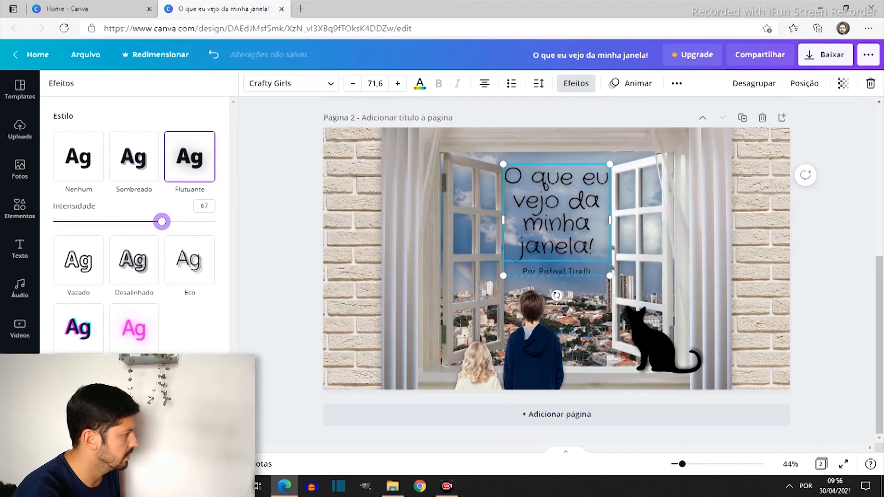
Try the curved shape on the headline, reset it, and undo both shape changes
left_click(134, 423)
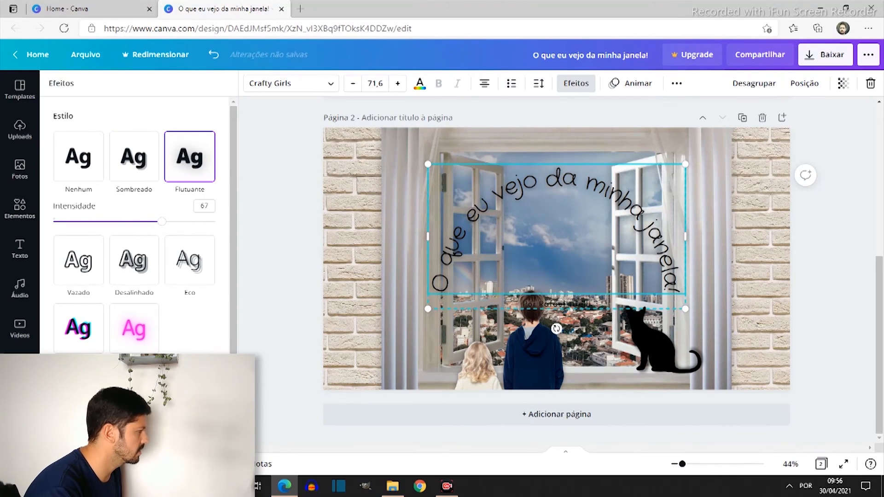
left_click(78, 423)
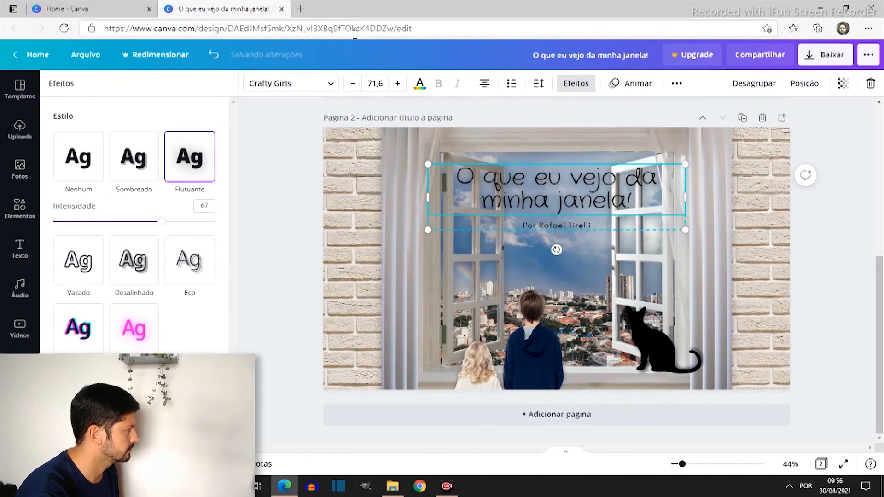
left_click(211, 56)
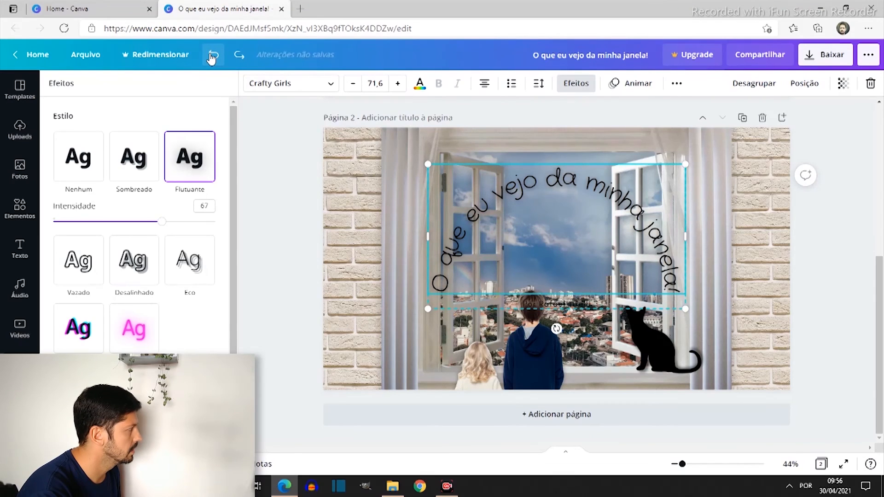
left_click(211, 59)
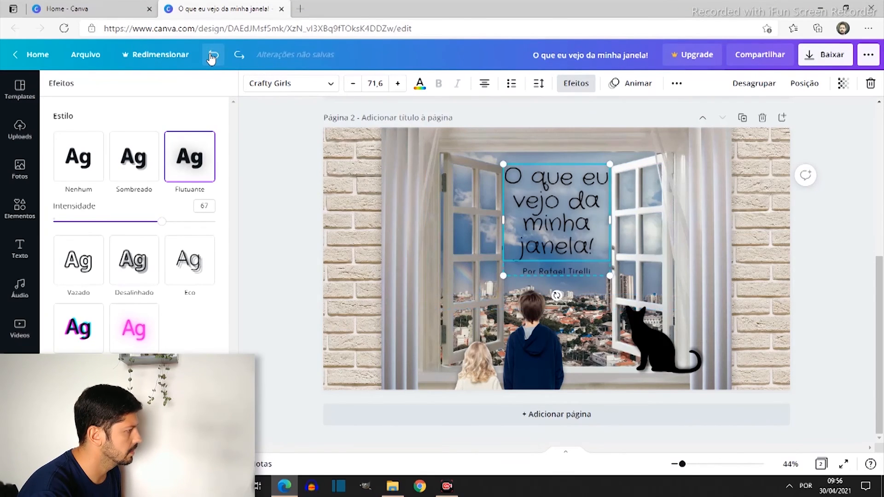
Color the whole headline text with the grayish blue taken from the city photo
double_click(571, 247)
left_click_drag(606, 248, 505, 170)
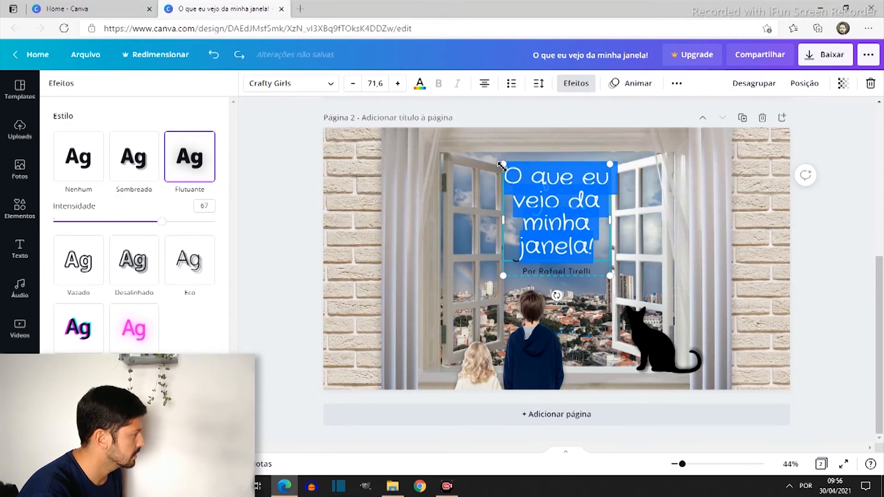
left_click(417, 84)
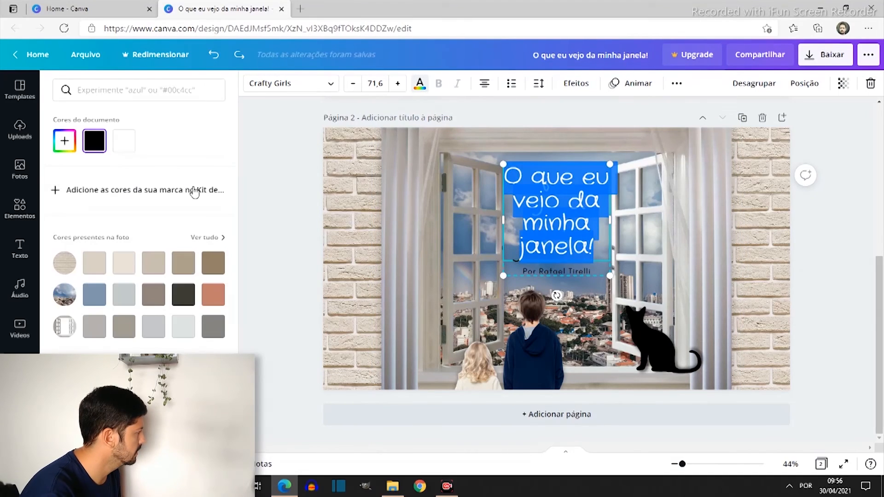
scroll(152, 339, "down", 1)
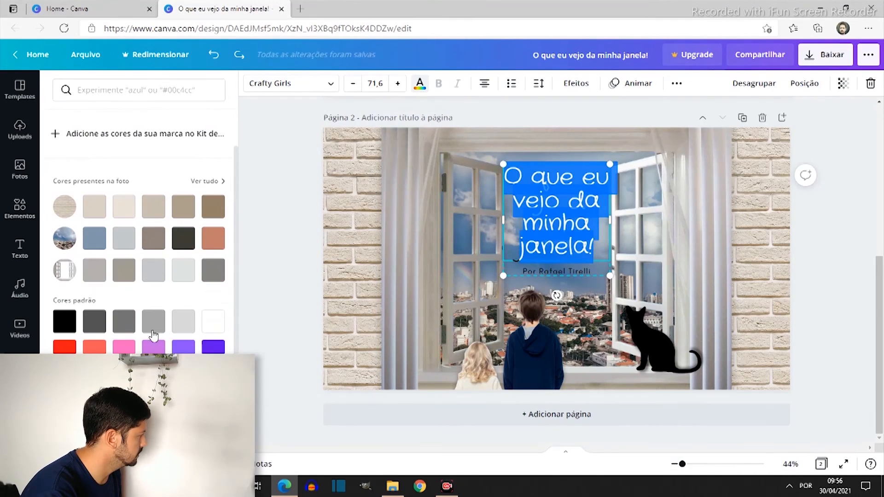
left_click(97, 247)
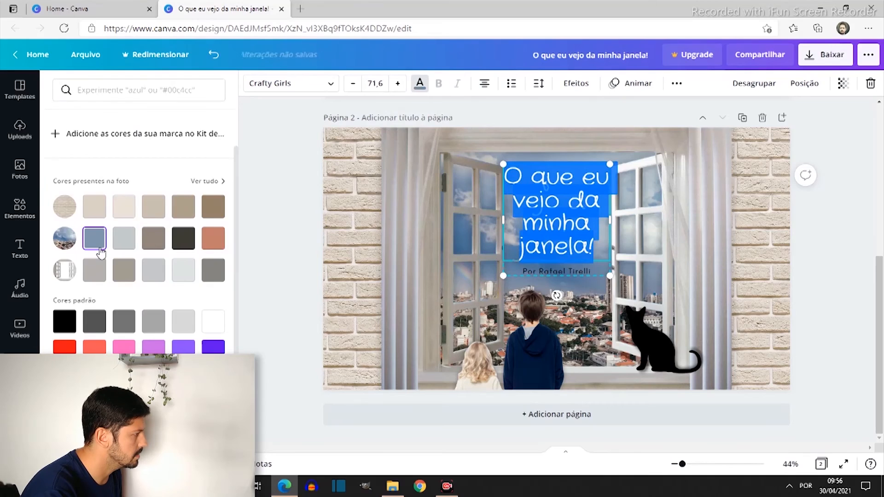
left_click(288, 267)
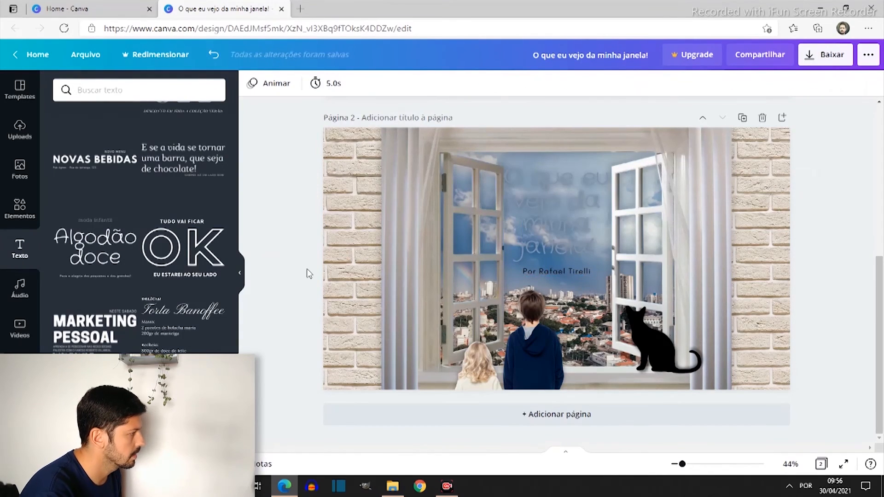
Apply the Néon effect to the headline with intensity 100
left_click_drag(506, 177, 631, 266)
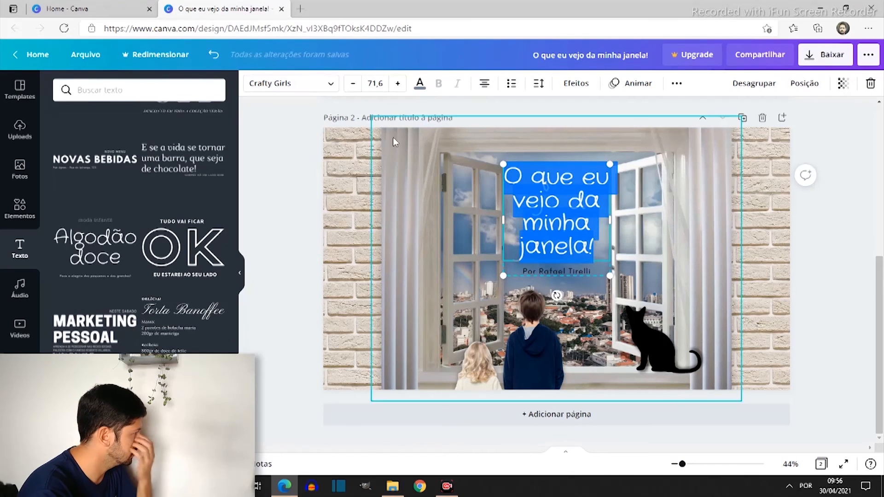
left_click(576, 84)
left_click(149, 320)
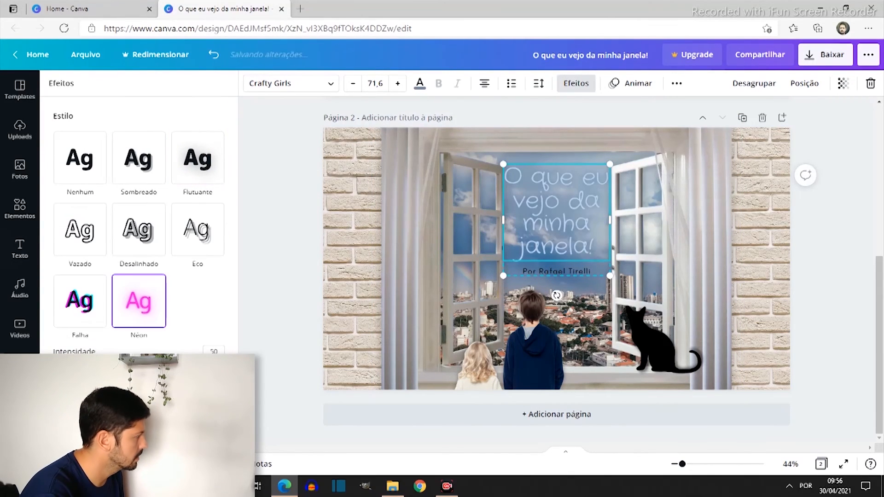
left_click_drag(139, 364, 214, 357)
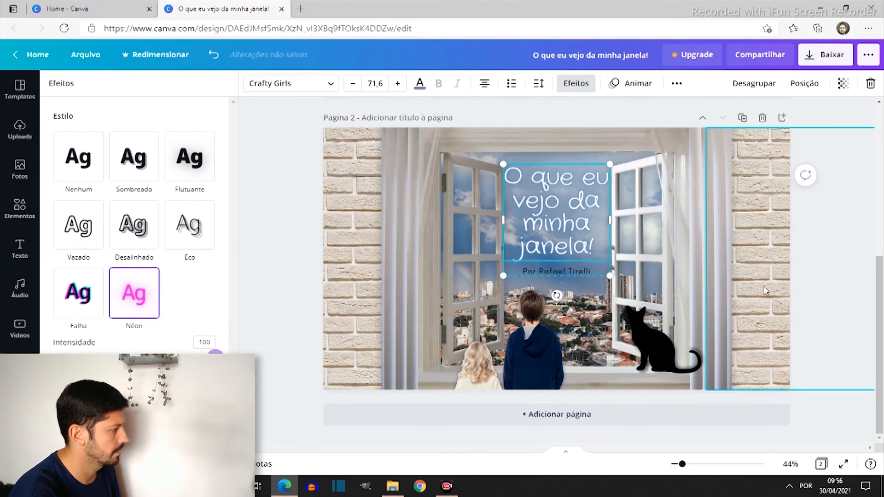
Color the whole author byline beneath the headline white
left_click(550, 271)
left_click_drag(589, 272, 505, 273)
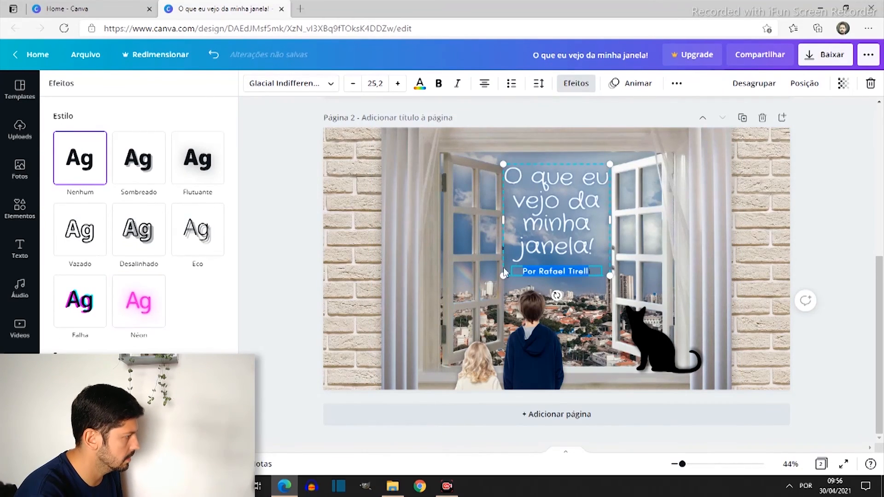
left_click_drag(593, 272, 494, 273)
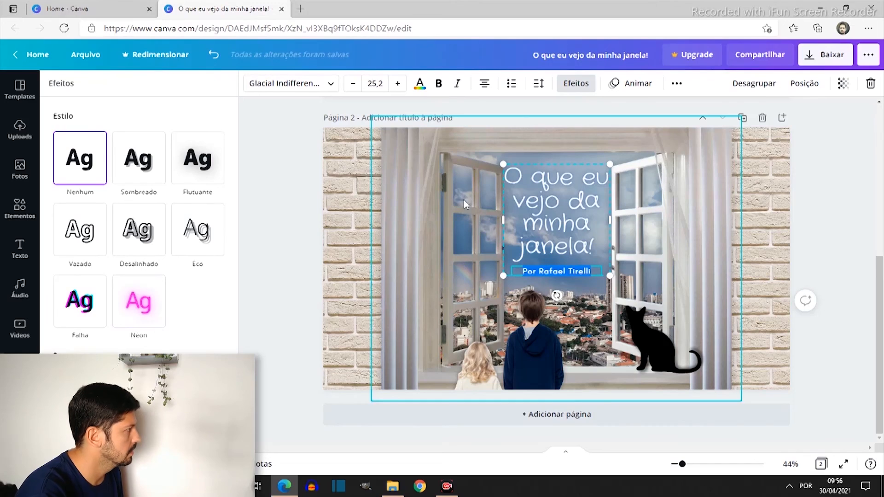
left_click(418, 84)
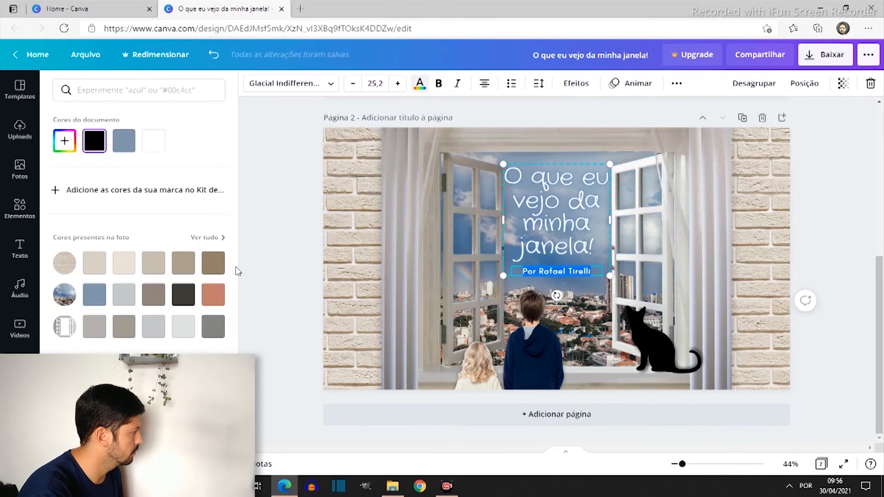
left_click(213, 401)
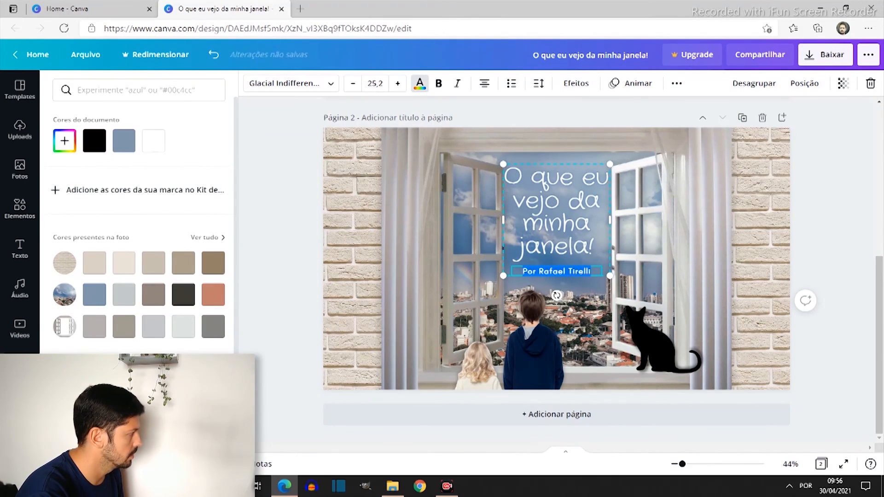
Apply the Sombreado effect to the author byline and deselect the text
left_click(576, 83)
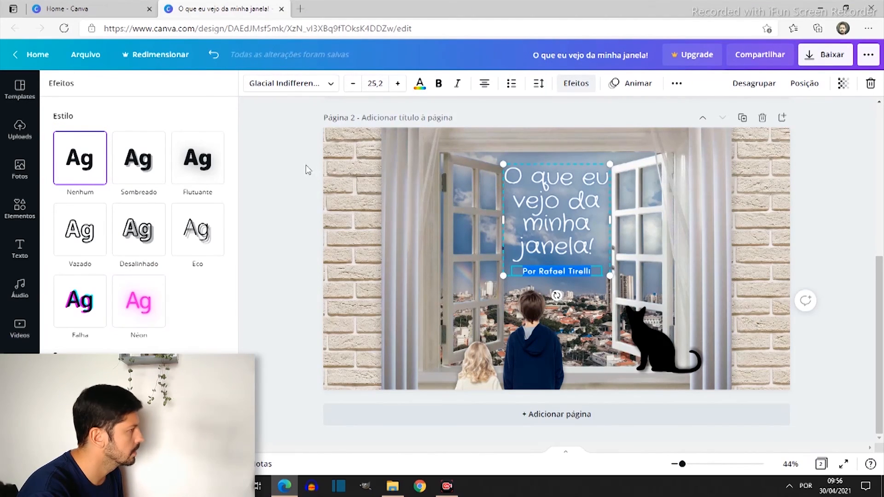
left_click(153, 172)
left_click(279, 287)
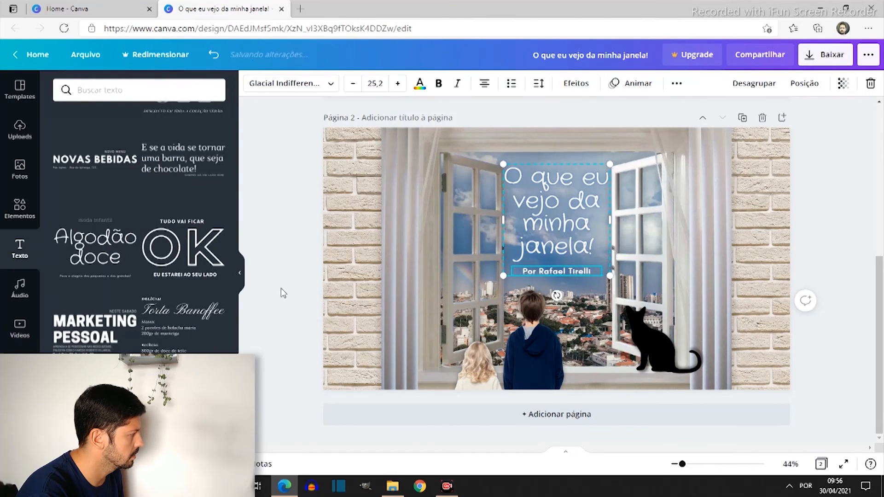
left_click(844, 203)
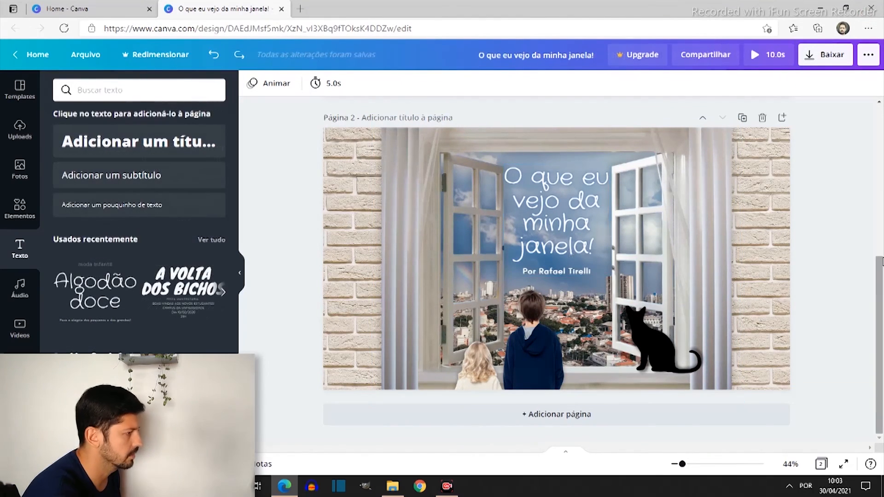
Play the preview of the two-page design, close it, and compare the untitled first page with the titled second page
left_click(779, 63)
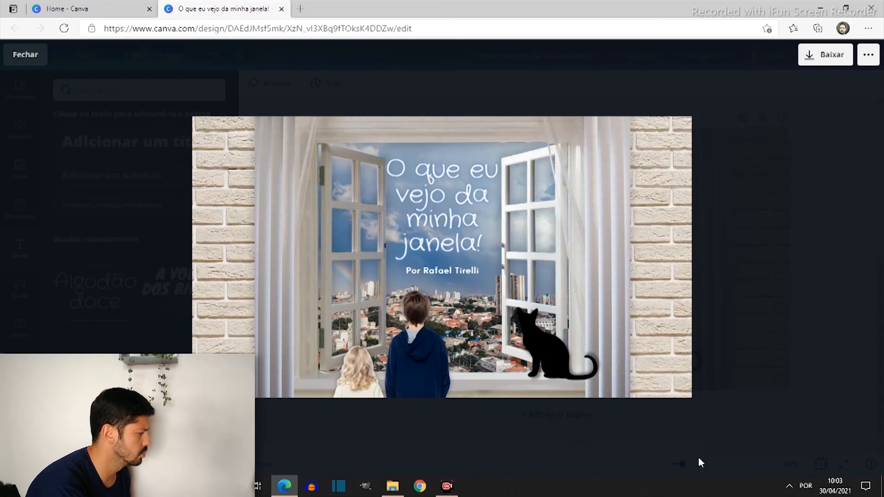
left_click(816, 217)
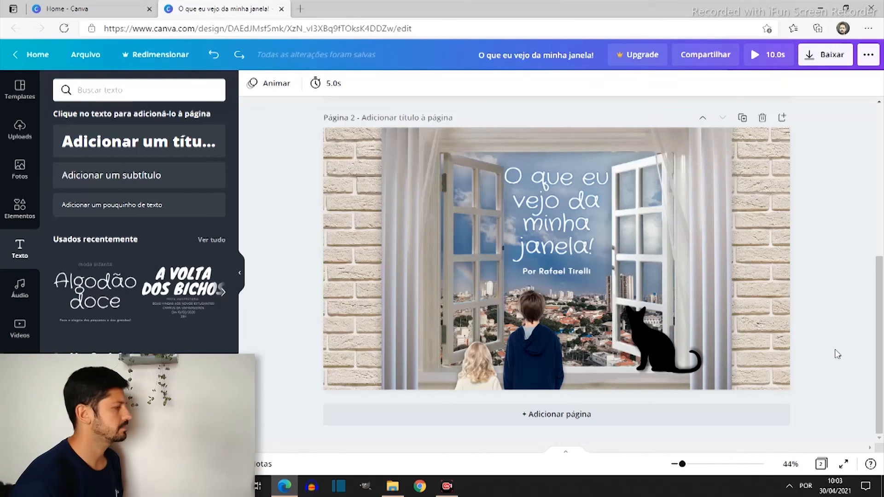
scroll(705, 400, "up", 5)
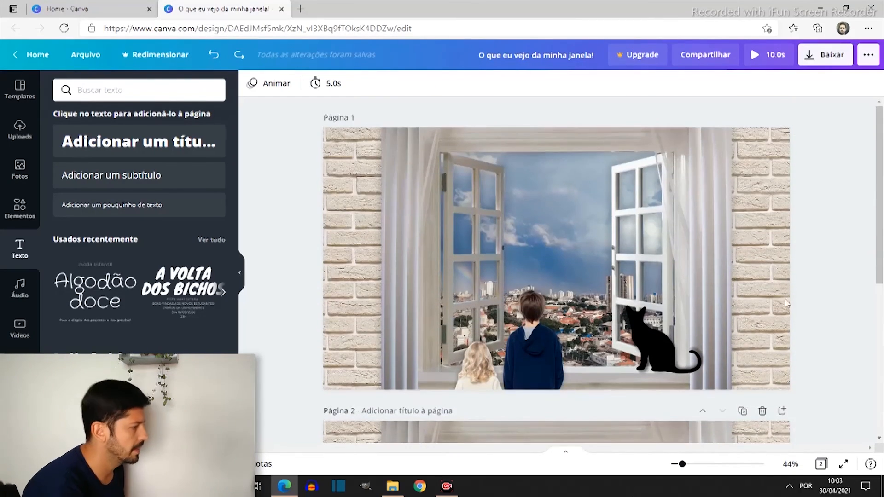
scroll(696, 258, "down", 4)
scroll(697, 258, "down", 2)
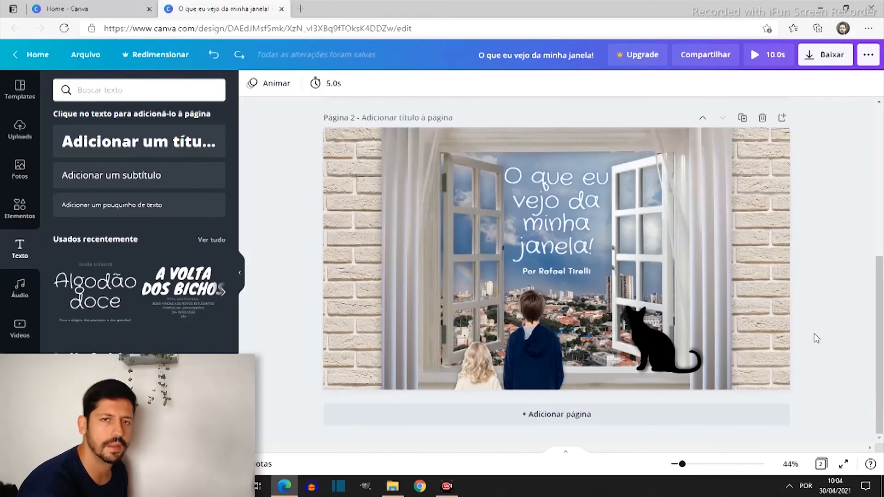